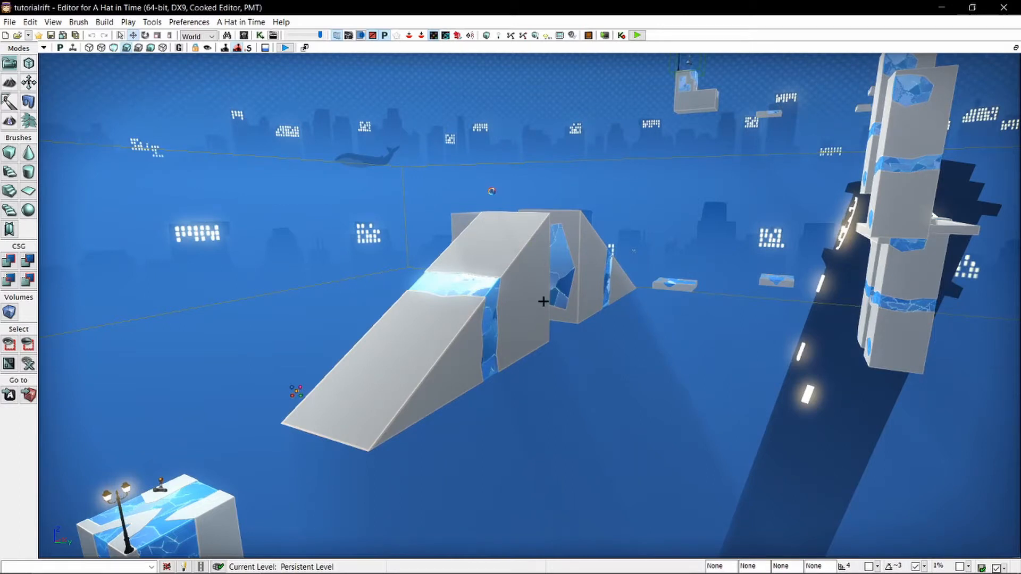
Delete the three ramp pieces standing between the starting block and the distant platforms.
right_click_drag(543, 302, 633, 213)
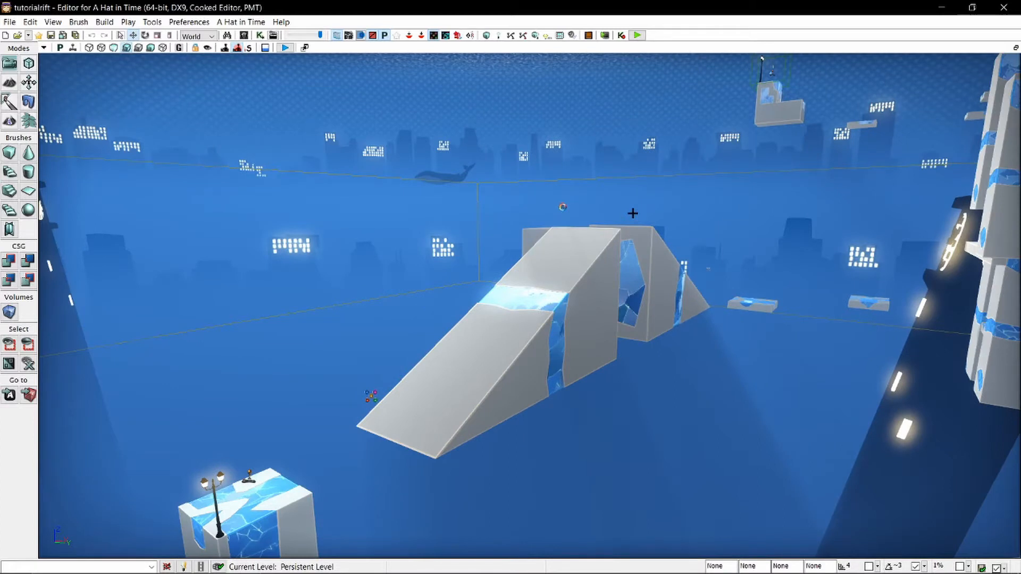
right_click_drag(633, 213, 479, 250)
key("d")
left_click(479, 250)
key("Delete")
left_click(595, 254)
key("Delete")
left_click(547, 245)
key("Delete")
Move one pillar out of the tall tower group and rotate it to lie horizontally.
left_click(657, 205)
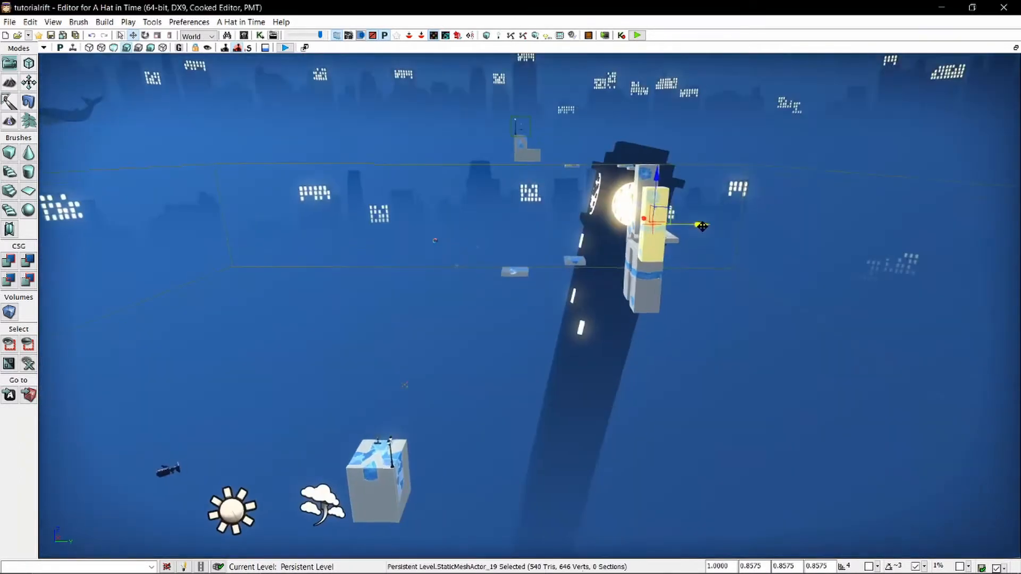
left_click_drag(702, 226, 494, 226, "alt")
key("space")
left_click_drag(579, 195, 635, 248)
key("space")
key("space")
key("space")
Lower the horizontal pillar into place beside the starting block.
left_click_drag(578, 214, 578, 327)
left_click_drag(616, 364, 457, 381)
right_click_drag(457, 381, 479, 319)
key("space")
key("space")
key("space")
key("space")
Tilt the pillar at the end of the narrow rail diagonally and move it along the X axis.
right_click_drag(467, 203, 540, 128)
left_click(540, 128)
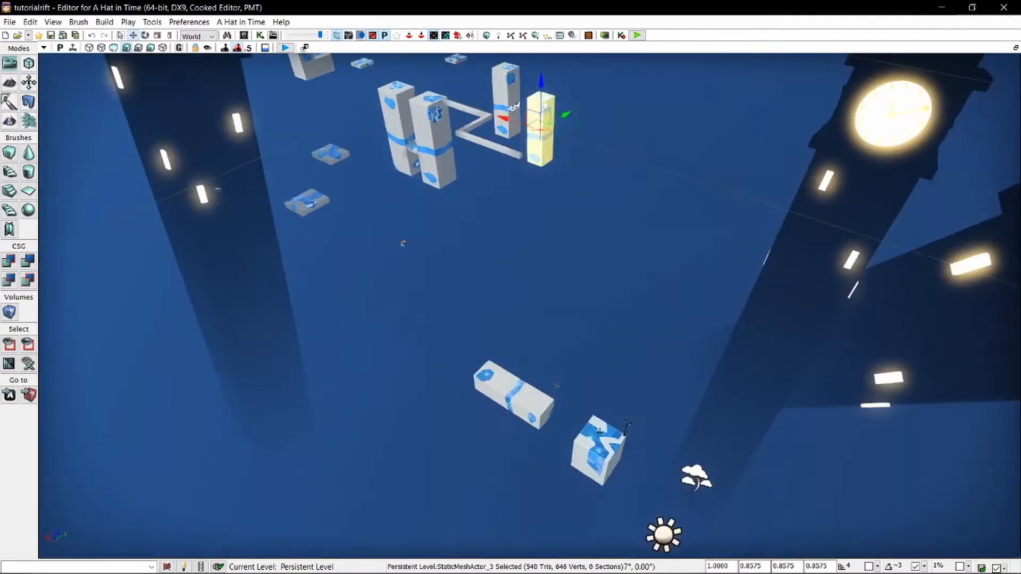
left_click_drag(574, 116, 426, 257, "alt")
right_click_drag(426, 257, 508, 351)
left_click_drag(508, 351, 508, 404)
right_click_drag(508, 403, 485, 219)
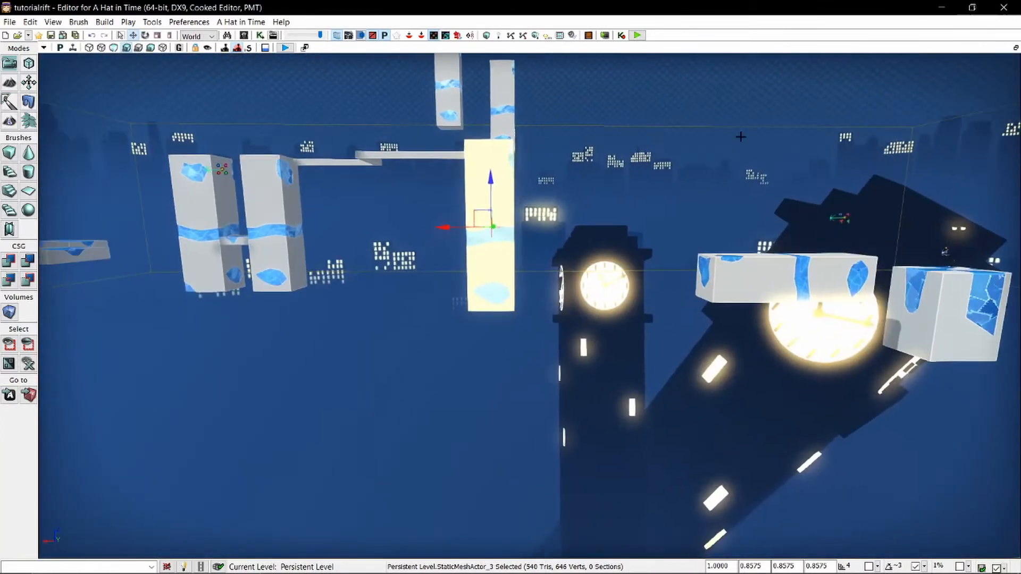
key("space")
left_click_drag(490, 172, 540, 189)
key("space")
key("space")
key("space")
left_click_drag(451, 227, 319, 227)
left_click(341, 320)
Scale the horizontal block beside the starting block uniformly to 1.6656 and shift it away from the starting block.
right_click_drag(341, 319, 66, 314)
key("w")
key("s")
key("w")
key("d")
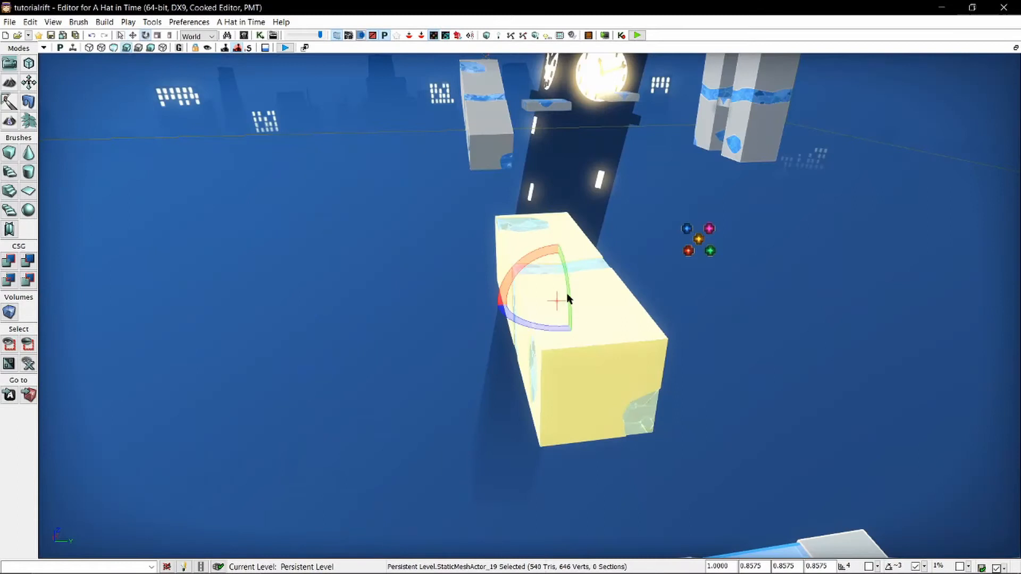
key("space")
left_click_drag(557, 300, 597, 299)
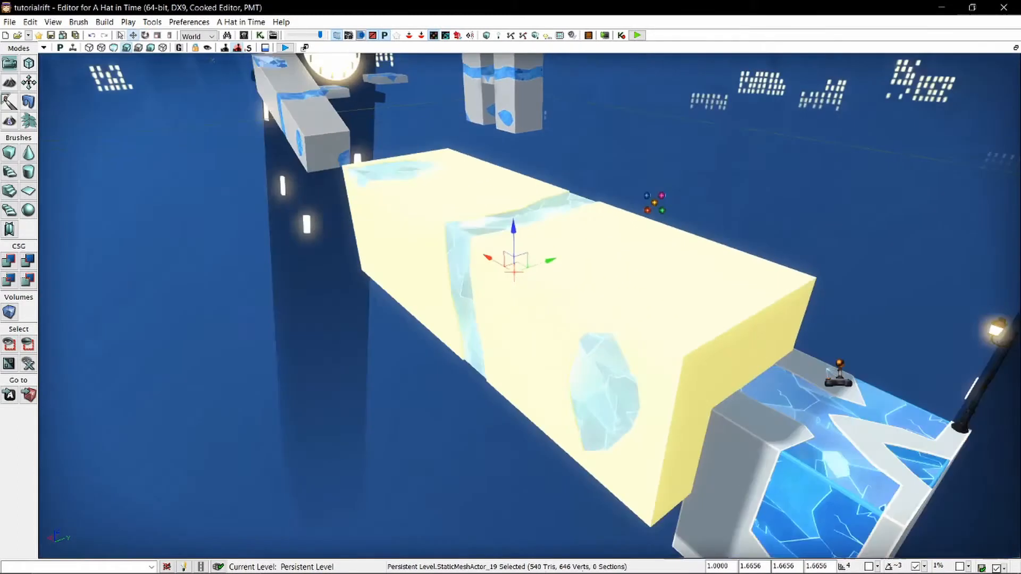
right_click_drag(452, 285, 527, 285)
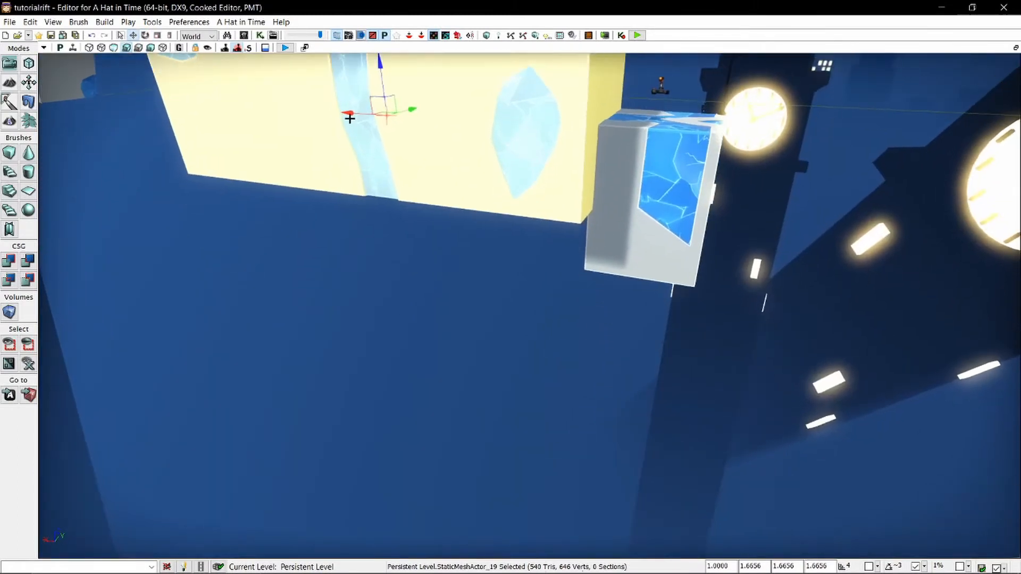
left_click_drag(349, 113, 286, 108)
Reduce the enlarged block's thickness to a scale of 1.2771 and adjust its height.
left_click(170, 36)
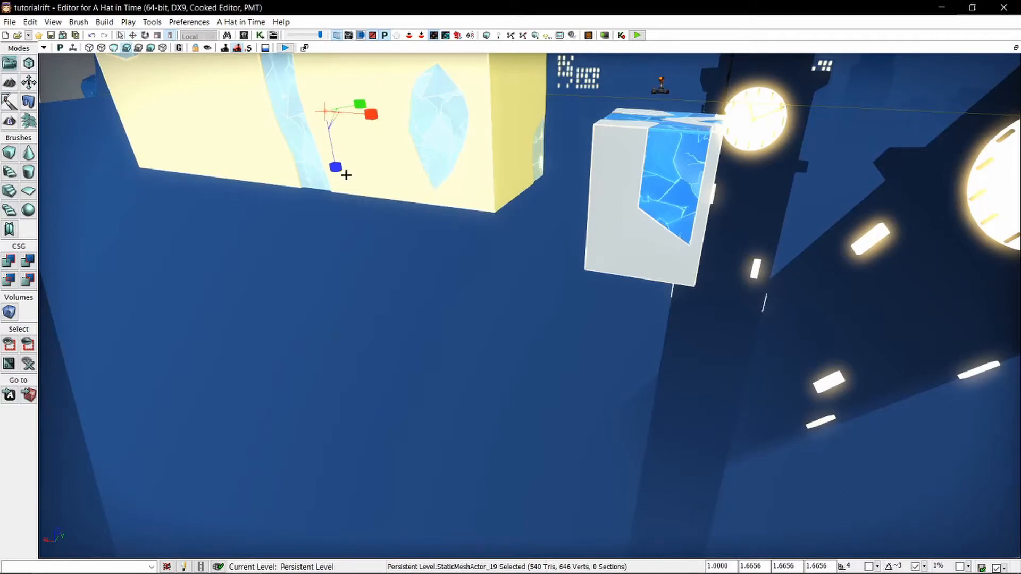
left_click_drag(337, 168, 350, 191)
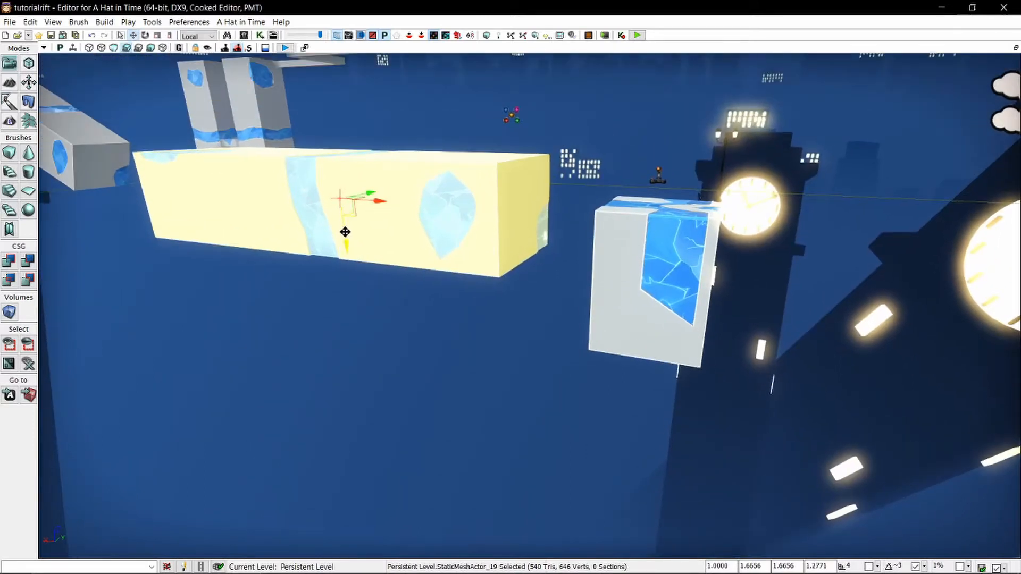
left_click_drag(346, 230, 342, 255)
right_click_drag(453, 269, 501, 271)
Switch to World coordinates and move the tilted block along the X axis, farther from the starting block.
left_click(493, 215)
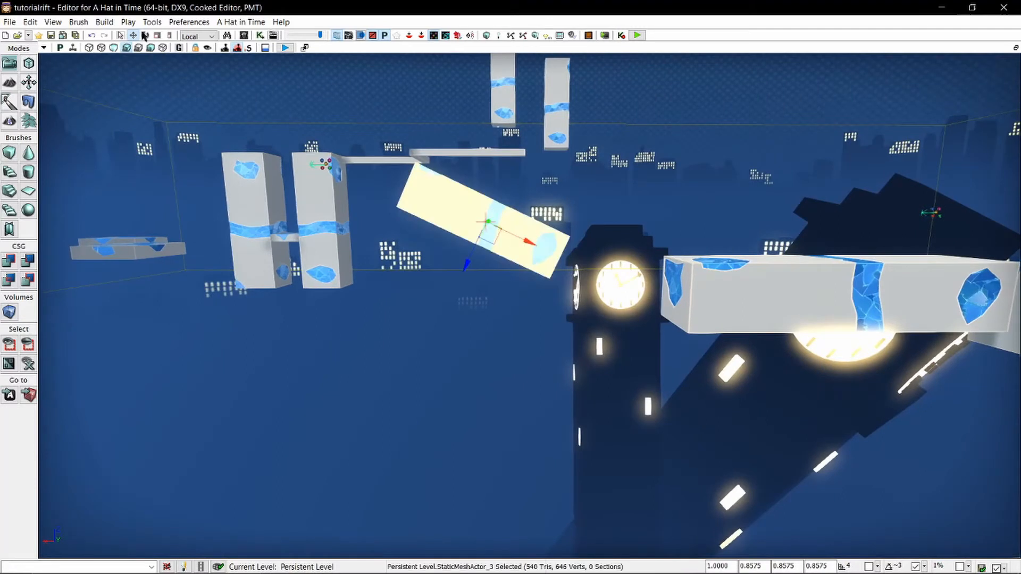
left_click(197, 36)
left_click(193, 48)
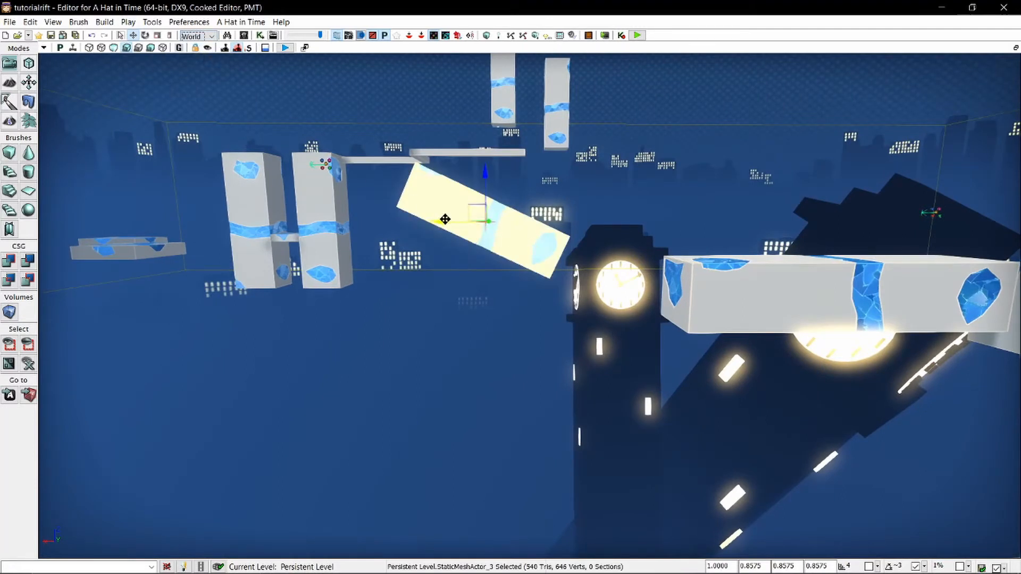
left_click_drag(447, 219, 287, 216)
left_click(456, 259)
key("d")
right_click_drag(456, 259, 329, 270)
right_click_drag(803, 186, 780, 265)
key("e")
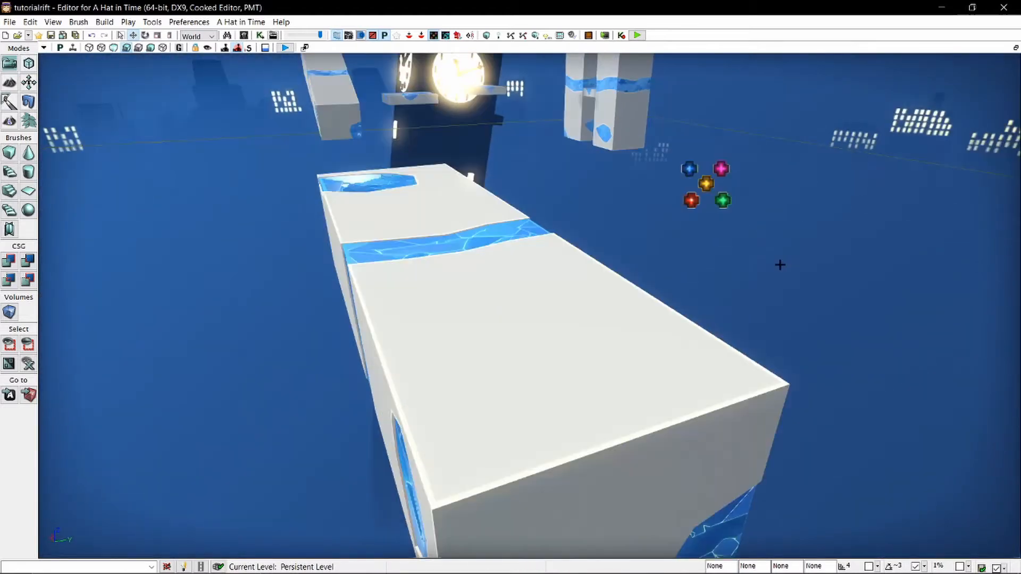
Open the Content Browser and examine its Levels, Scene, Layers and Documentation views.
key("ctrl+shift+f")
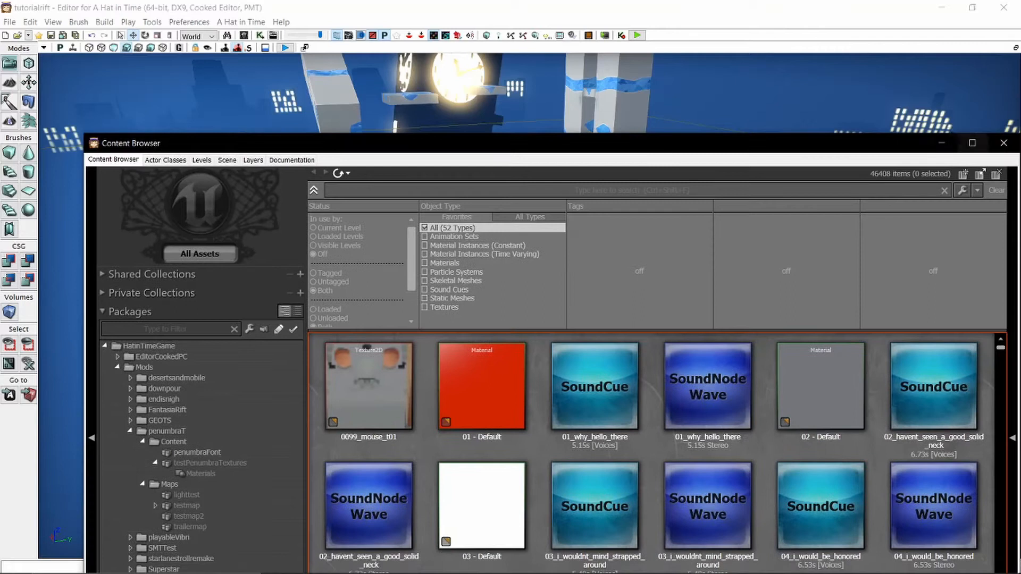
left_click_drag(919, 133, 919, 247)
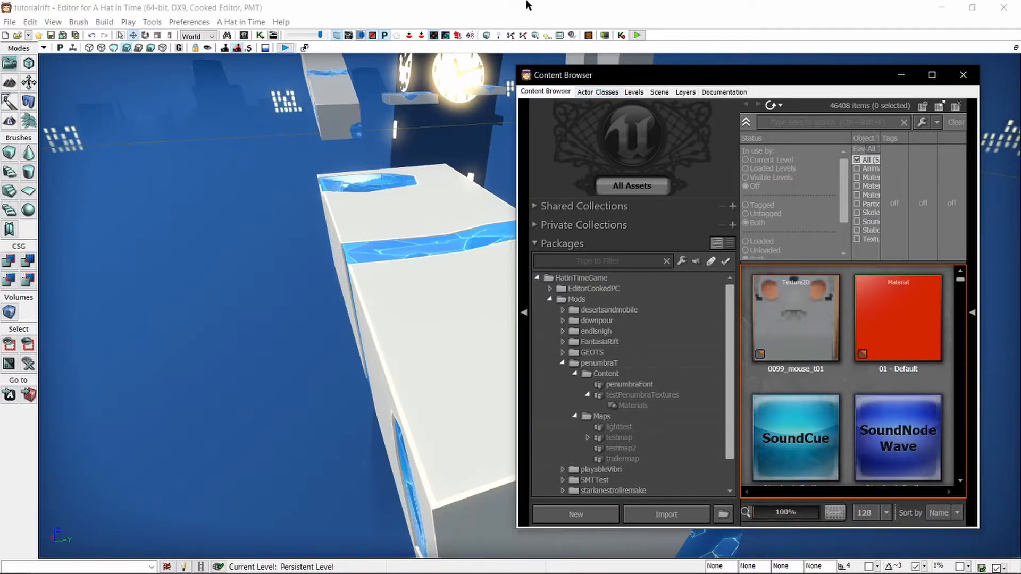
left_click(634, 92)
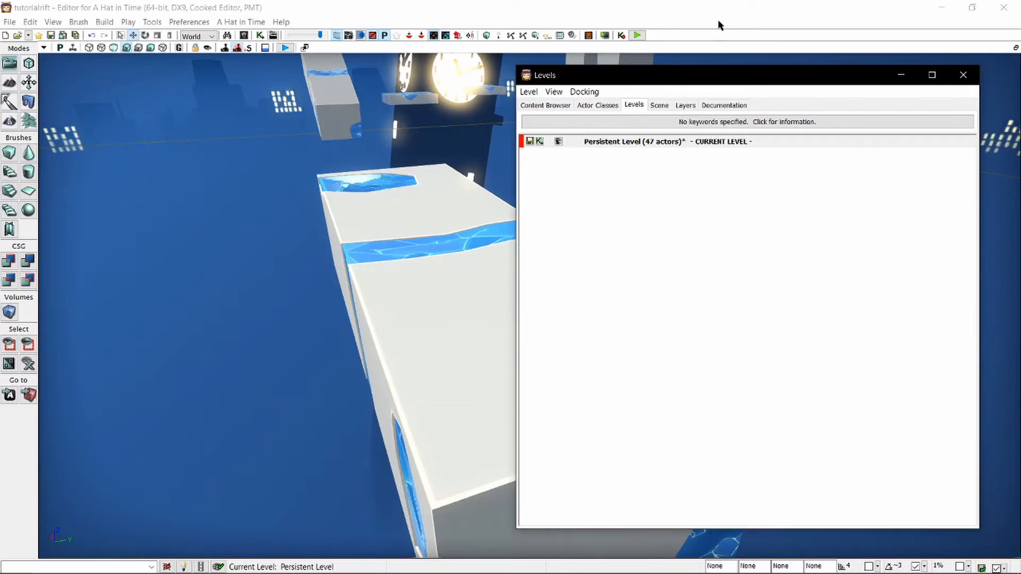
left_click(660, 107)
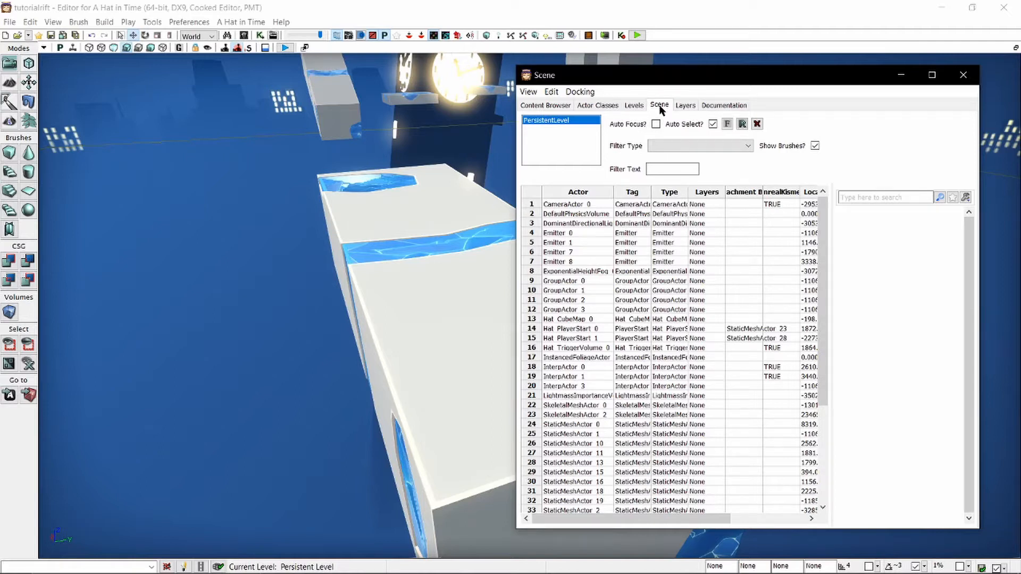
left_click(686, 105)
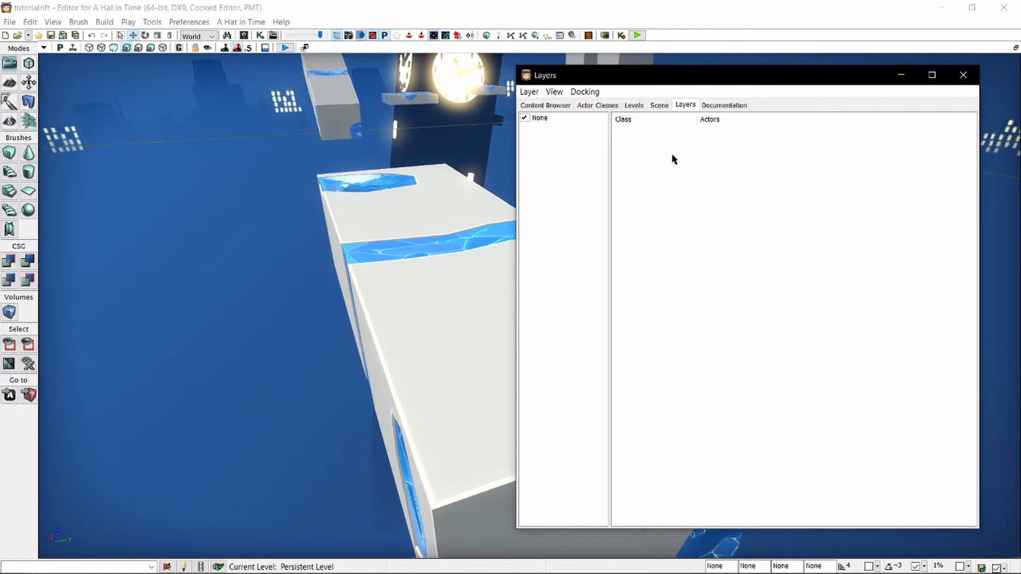
left_click(532, 92)
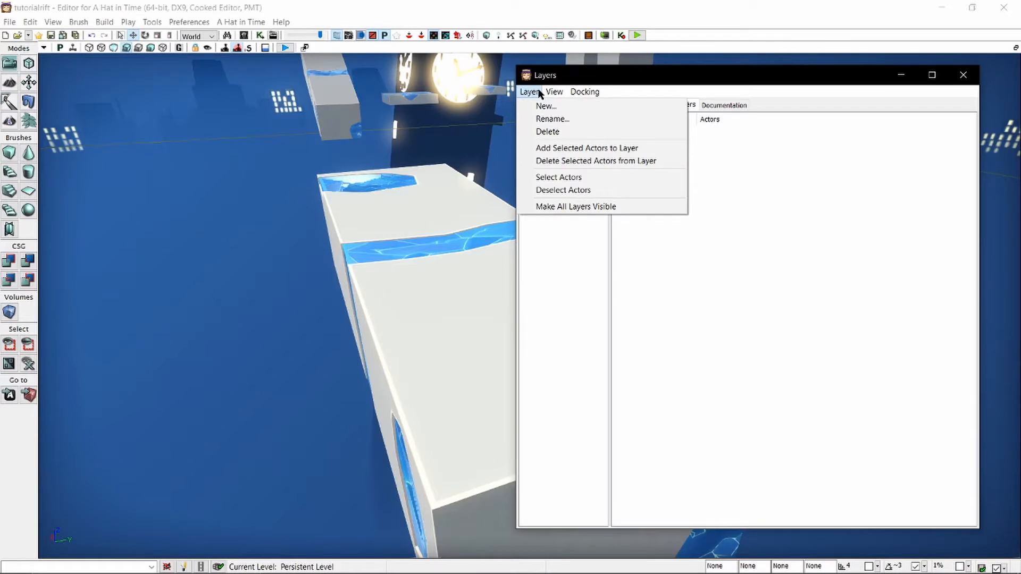
left_click(538, 91)
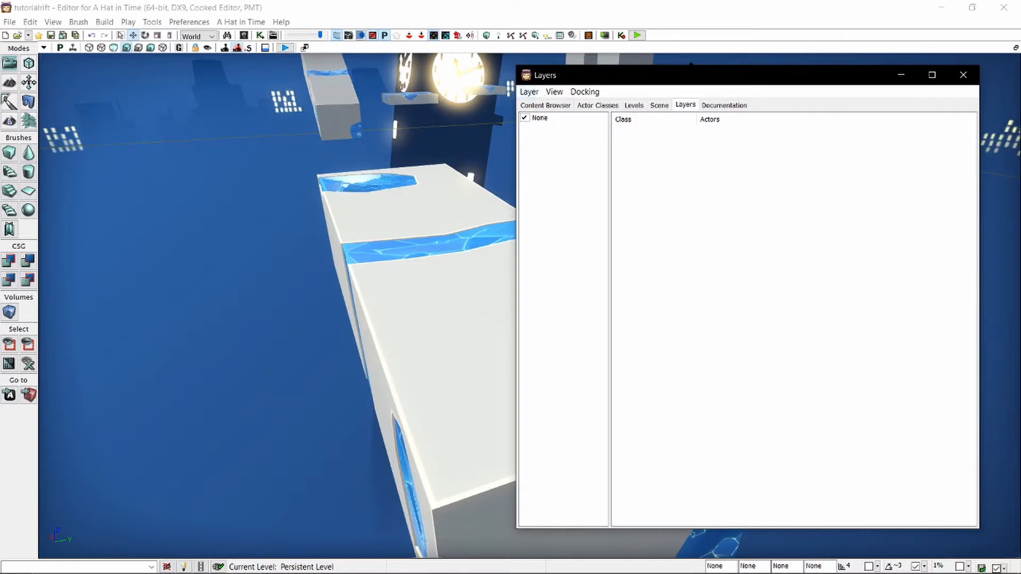
left_click(720, 106)
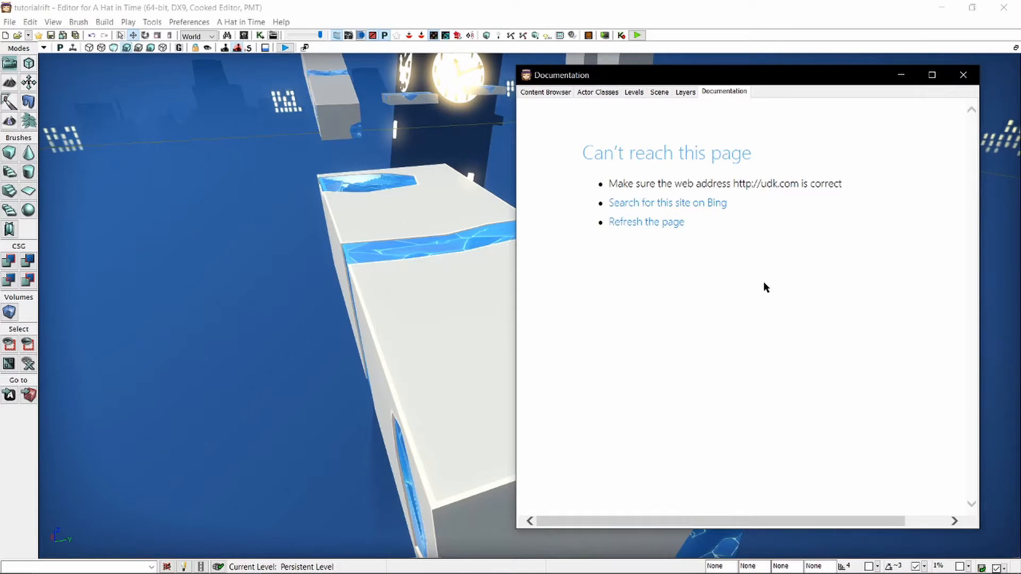
Show the actor classes and search them for "mafia".
left_click(598, 93)
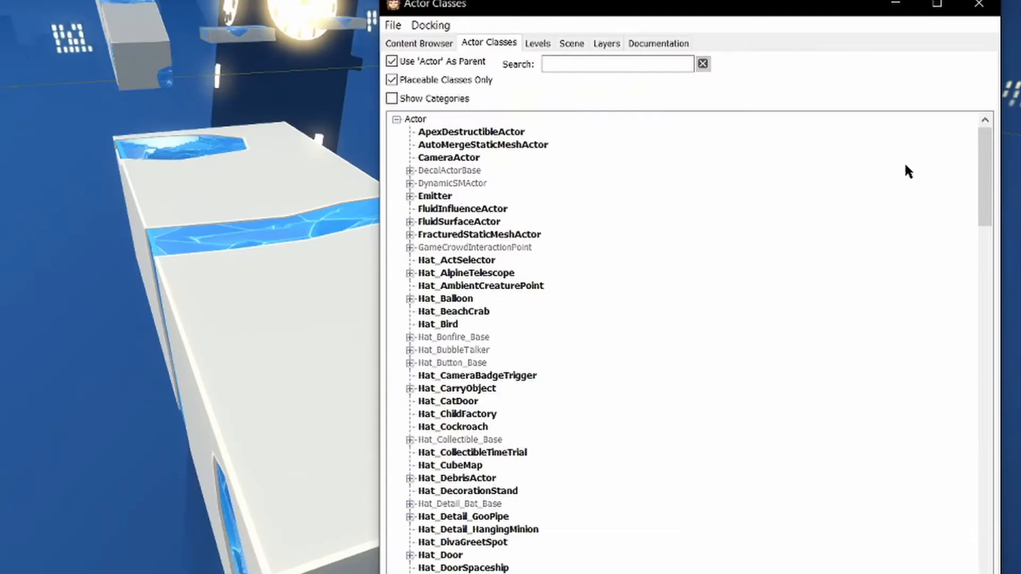
left_click_drag(985, 131, 948, 75)
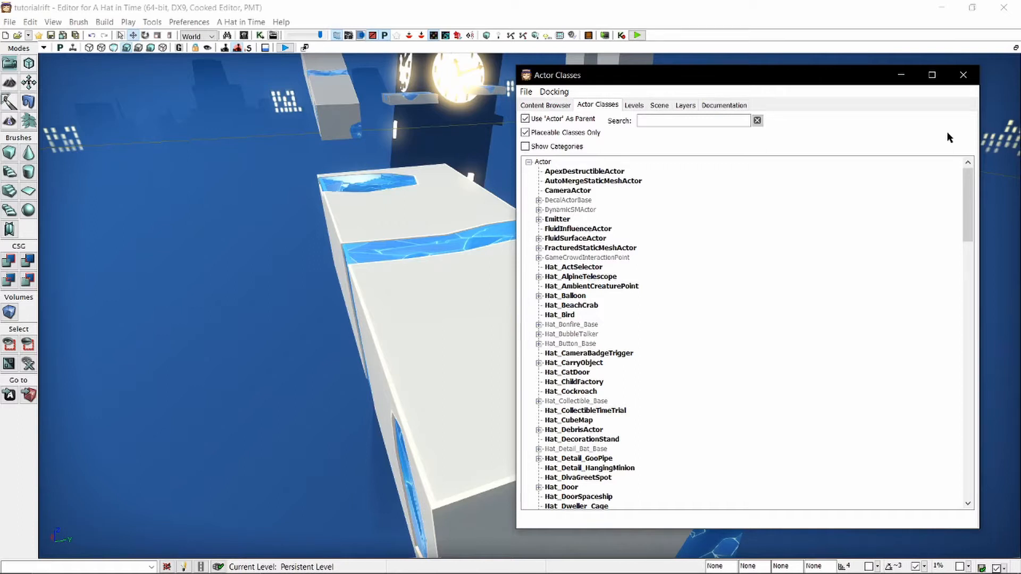
left_click(710, 120)
type("mafia")
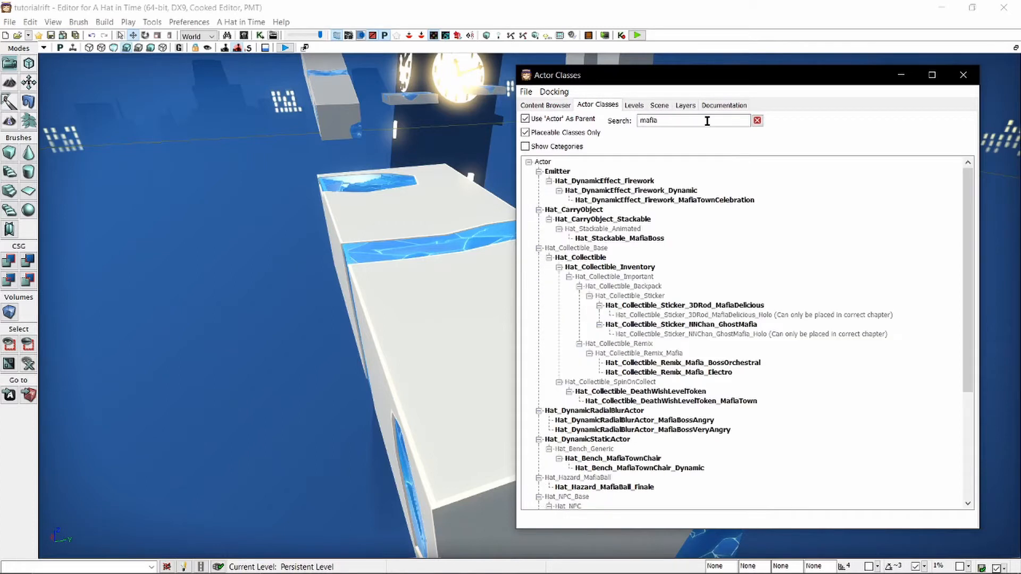
Search the actor classes for "mobster" and inspect the Hat_NPC_Mobster variants and Hat_Enemy_Mobster.
left_click(816, 225)
double_click(674, 120)
type("mobster")
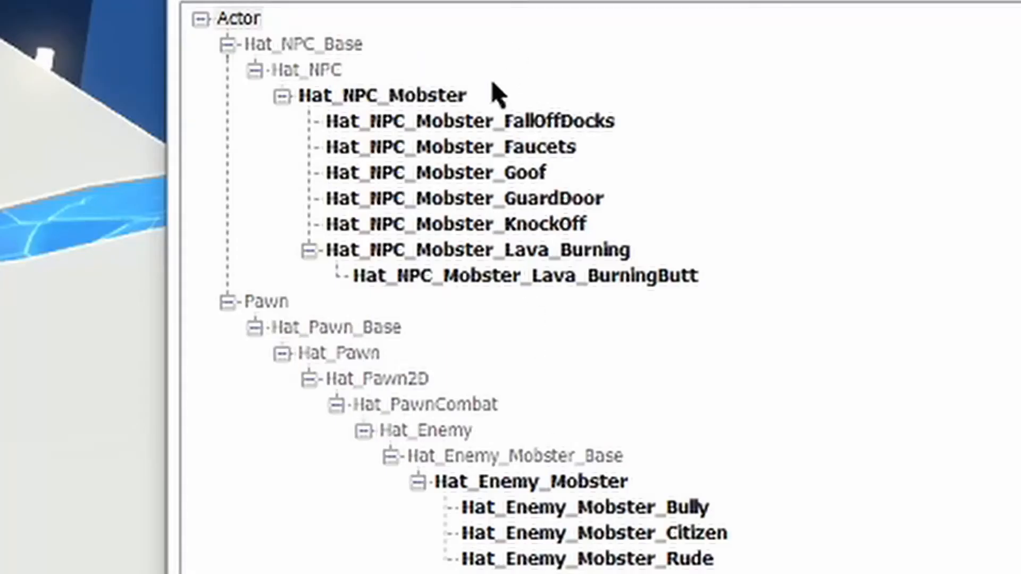
left_click(418, 97)
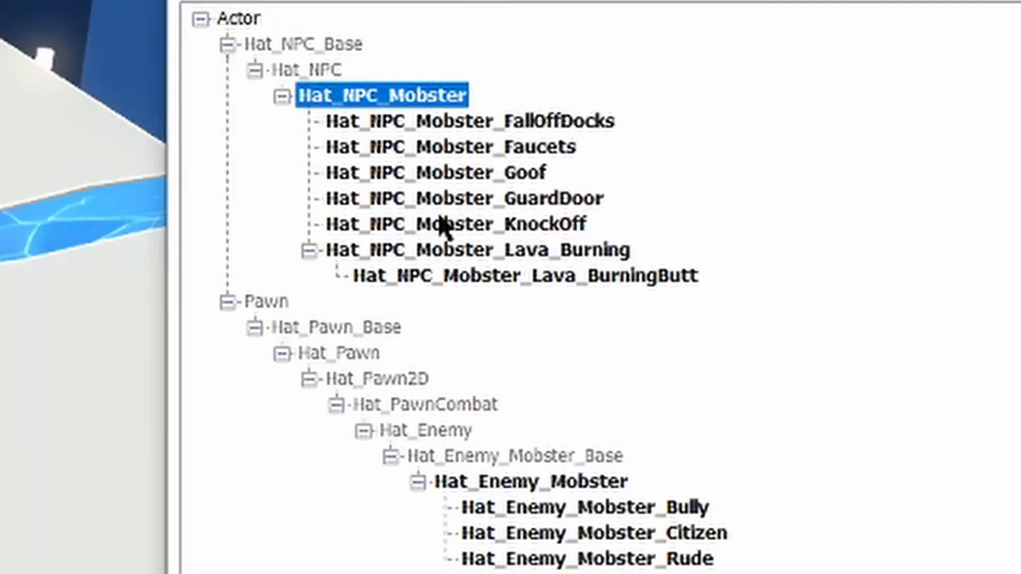
left_click(455, 118)
left_click(470, 150)
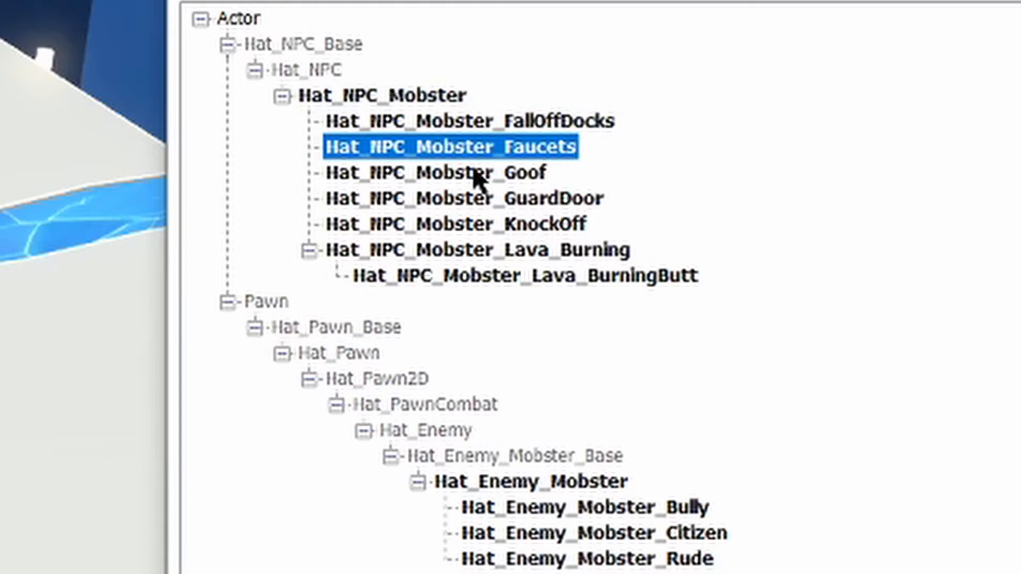
left_click(474, 175)
left_click(492, 199)
left_click(501, 223)
left_click(502, 250)
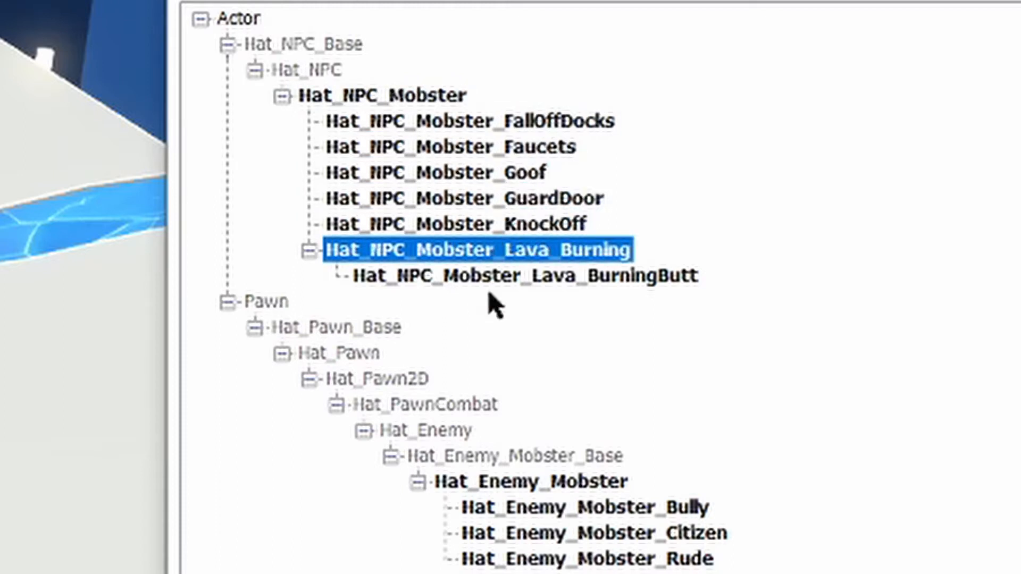
left_click(497, 487)
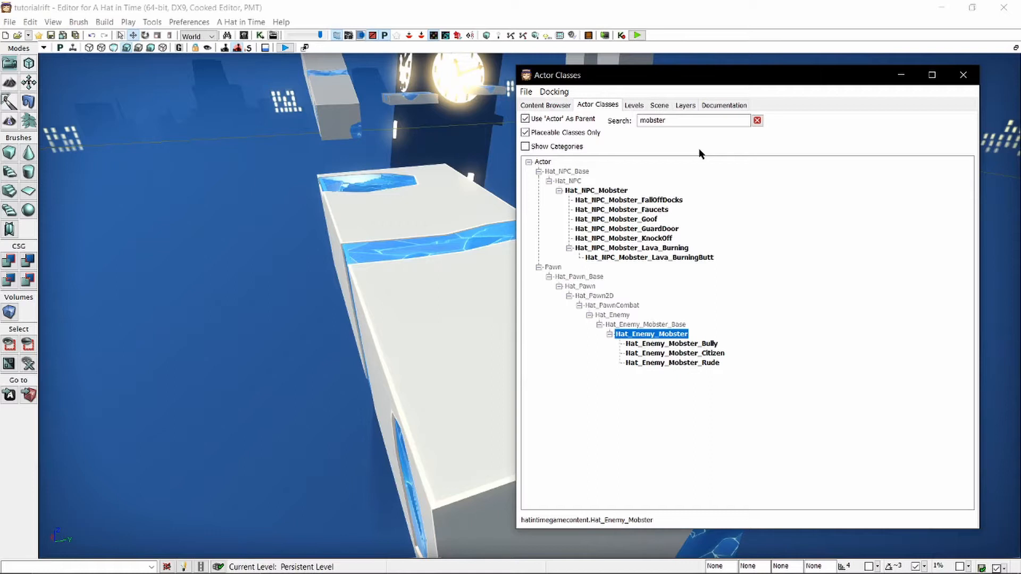
Search the actor classes for "hat_enemy" and select Hat_Enemy_Mobster.
double_click(692, 120)
type("hat_enemy")
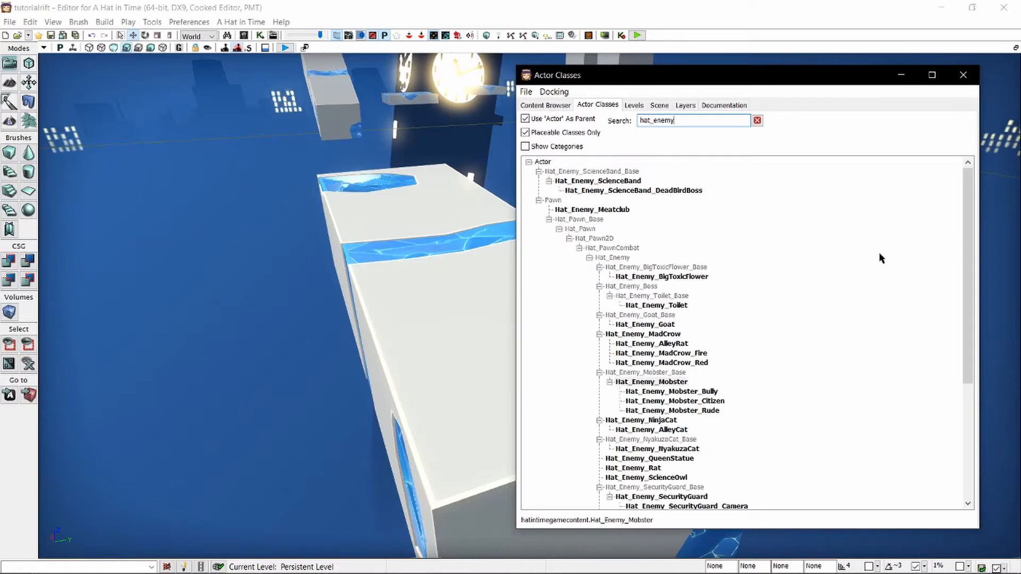
mouse_move(967, 198)
left_mouse_down()
mouse_move(965, 394)
mouse_move(974, 215)
left_mouse_up()
scroll(673, 227, "down", 2)
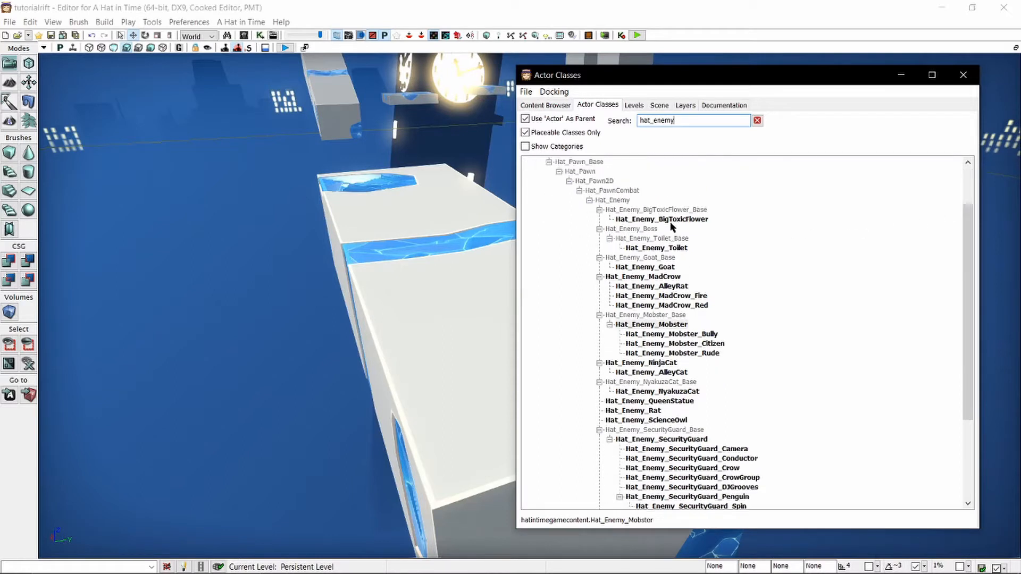
left_click(665, 325)
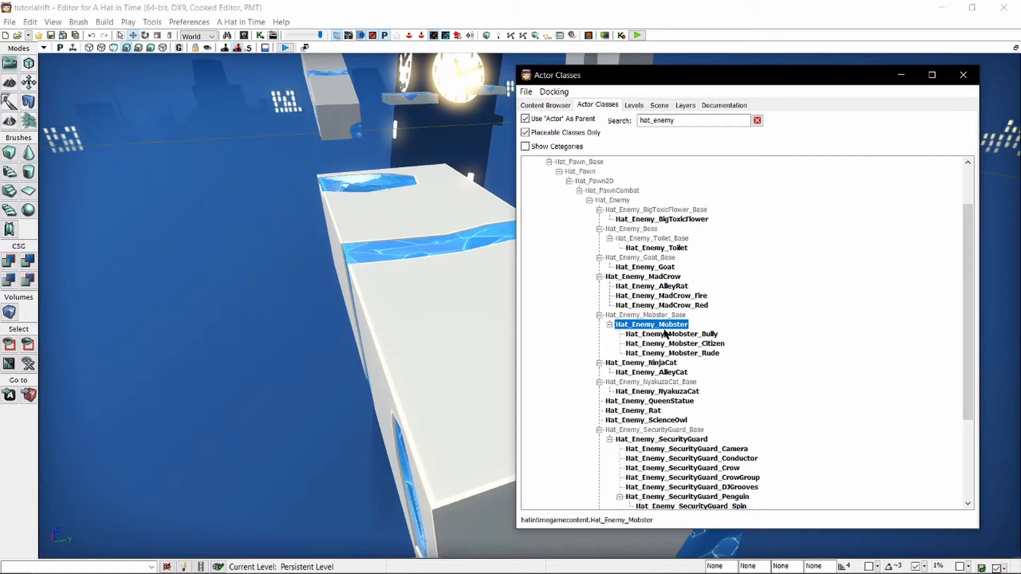
left_click_drag(437, 292, 292, 278)
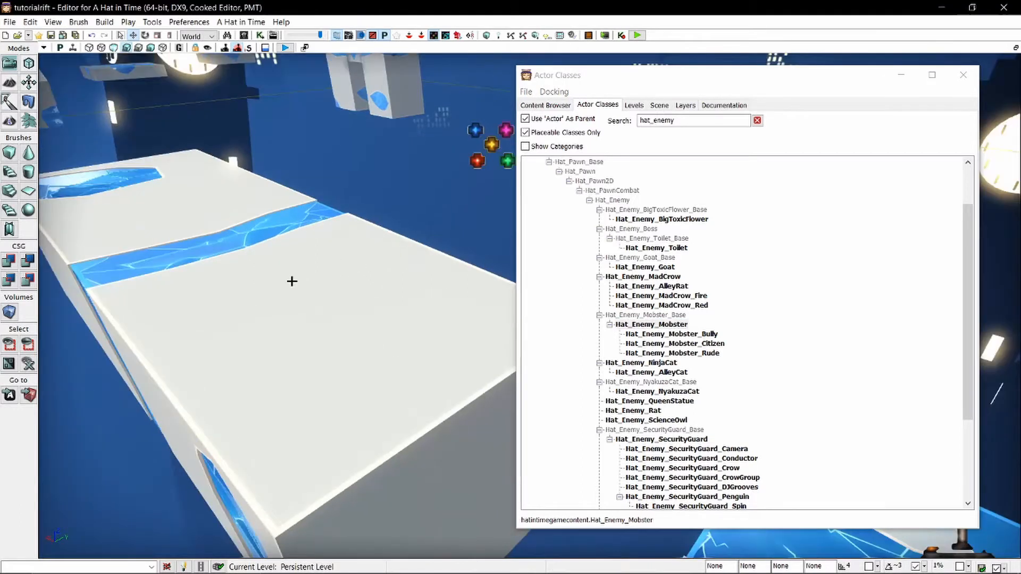
left_click(298, 314)
right_click(298, 313)
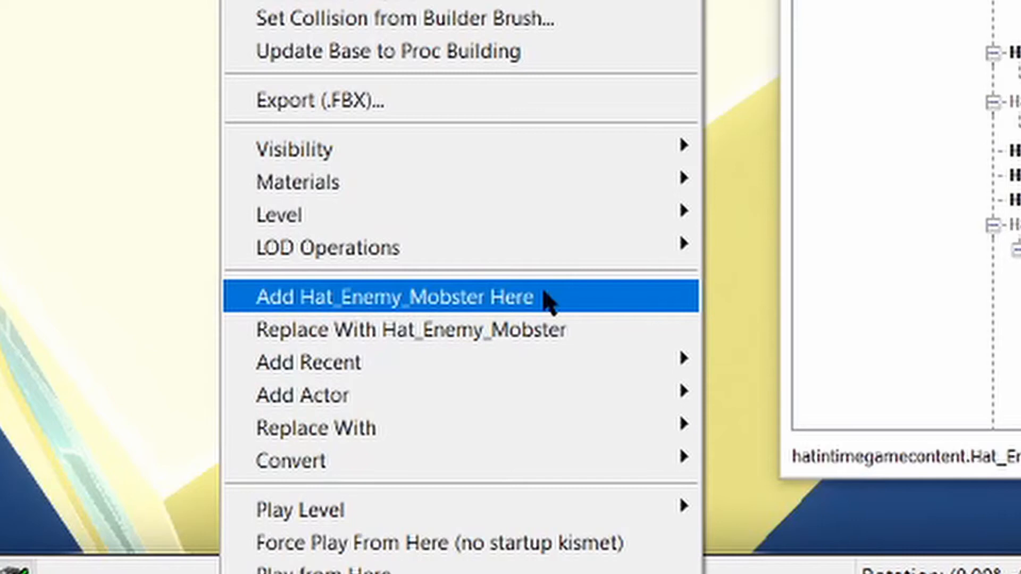
mouse_move(559, 395)
mouse_move(943, 405)
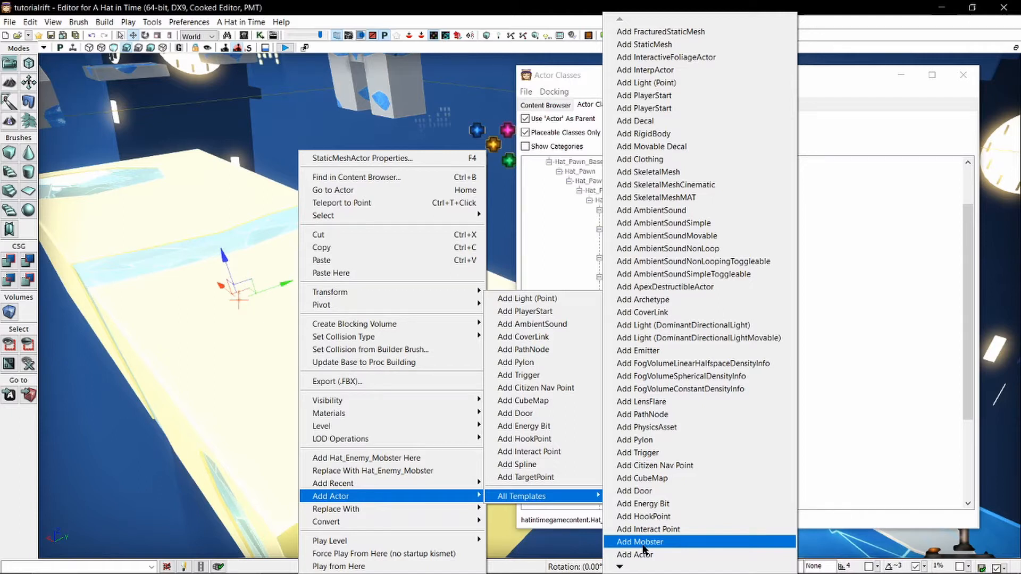
left_click(641, 543)
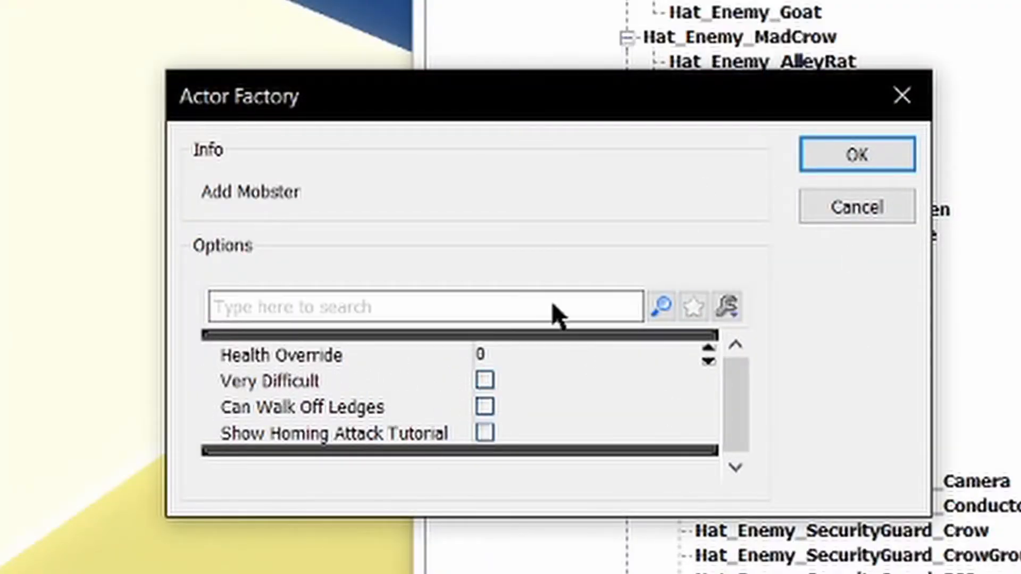
left_click(873, 210)
Add a Hat_Enemy_Mobster onto the enlarged platform and close the Actor Classes window.
left_click(685, 326)
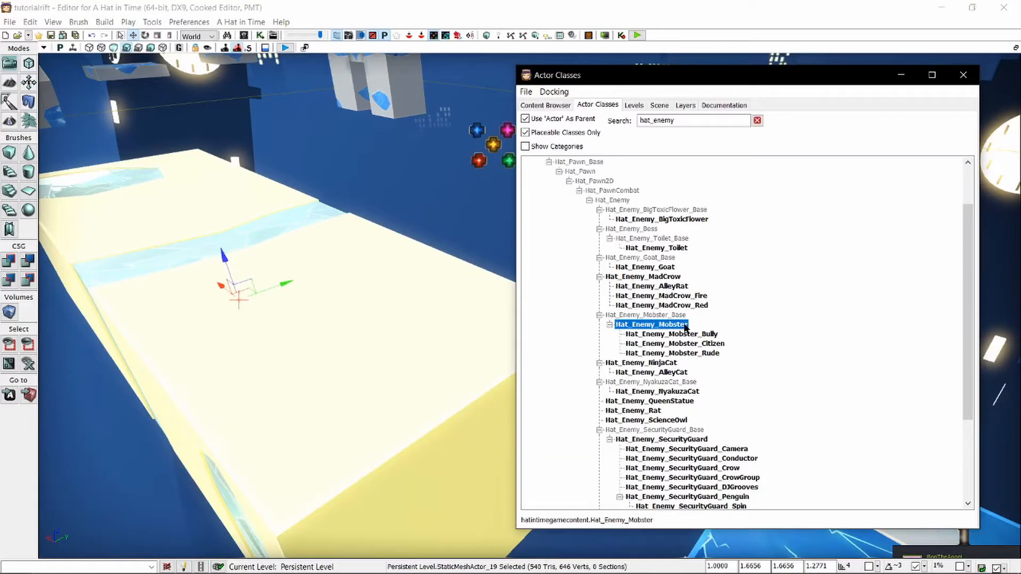
right_click(264, 250)
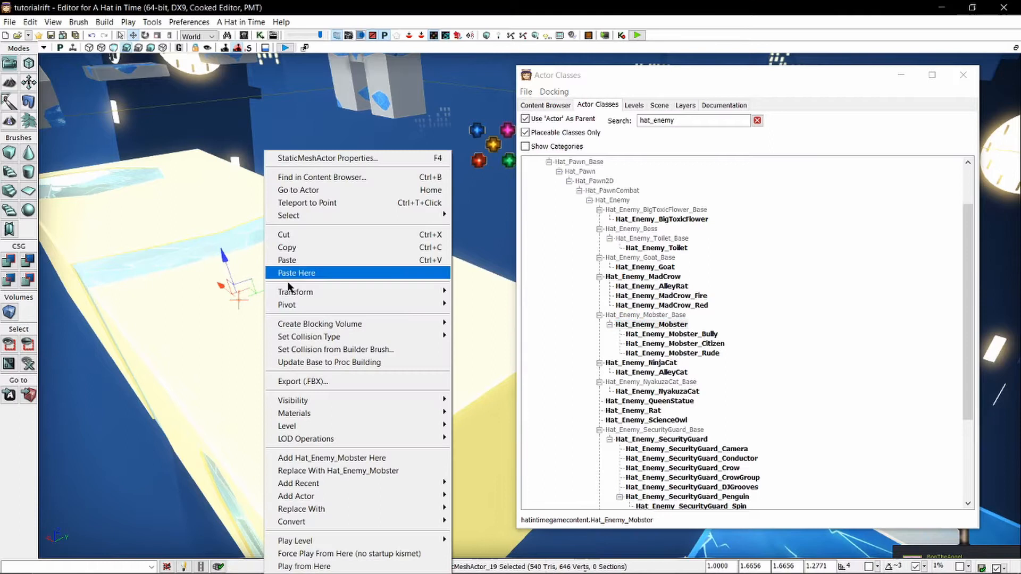
left_click(390, 460)
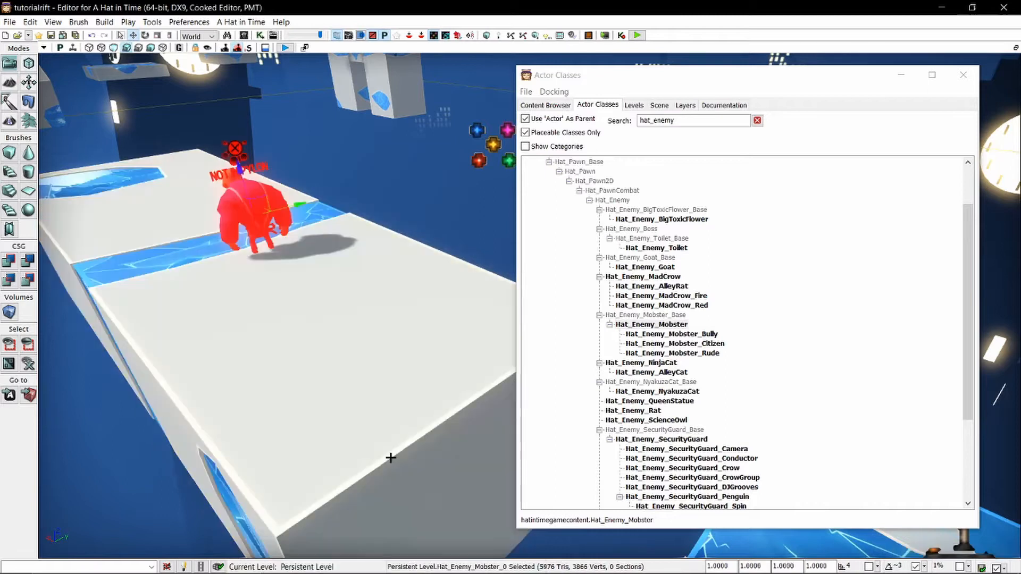
left_click(964, 75)
Move the mobster to the platform's side edge and rotate it to face the starting platform.
right_click_drag(762, 445, 1008, 432)
left_click(239, 335)
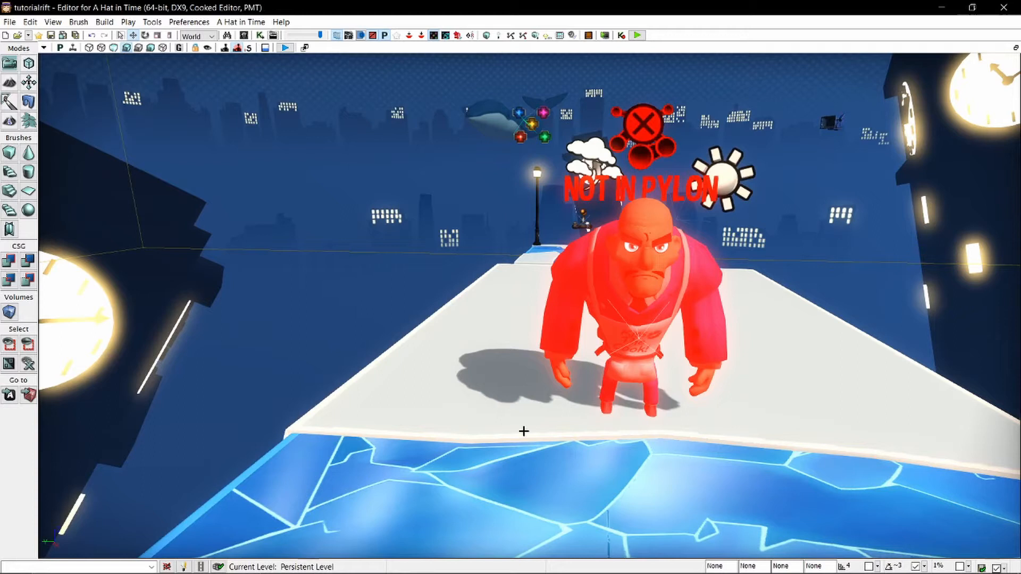
left_click(663, 294)
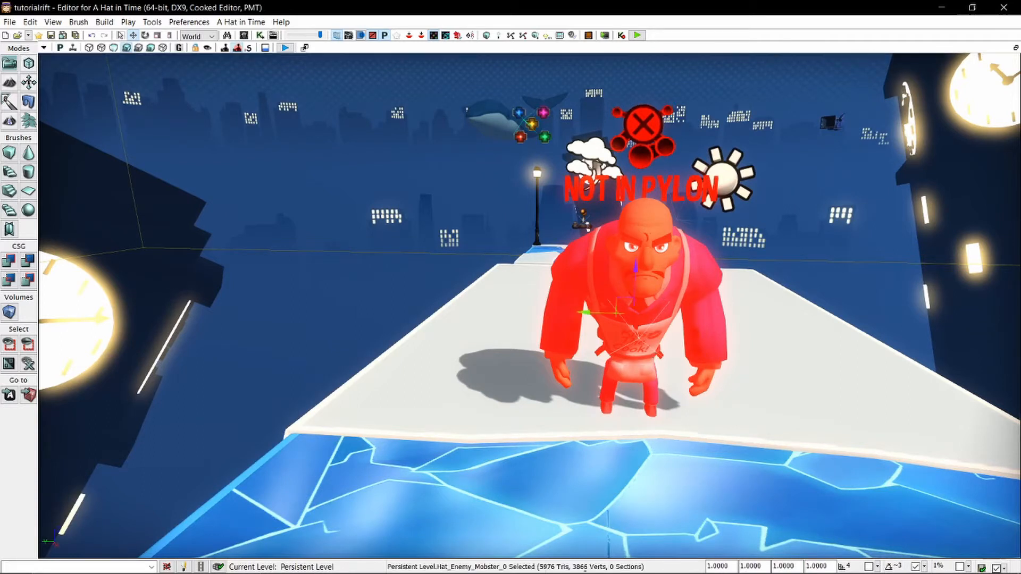
right_click_drag(662, 294, 628, 245)
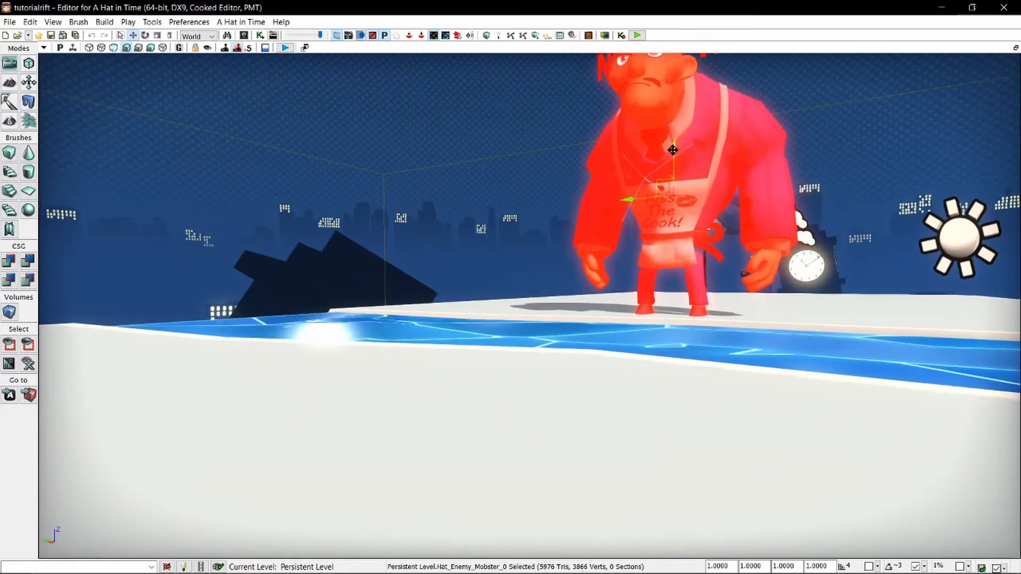
key("f")
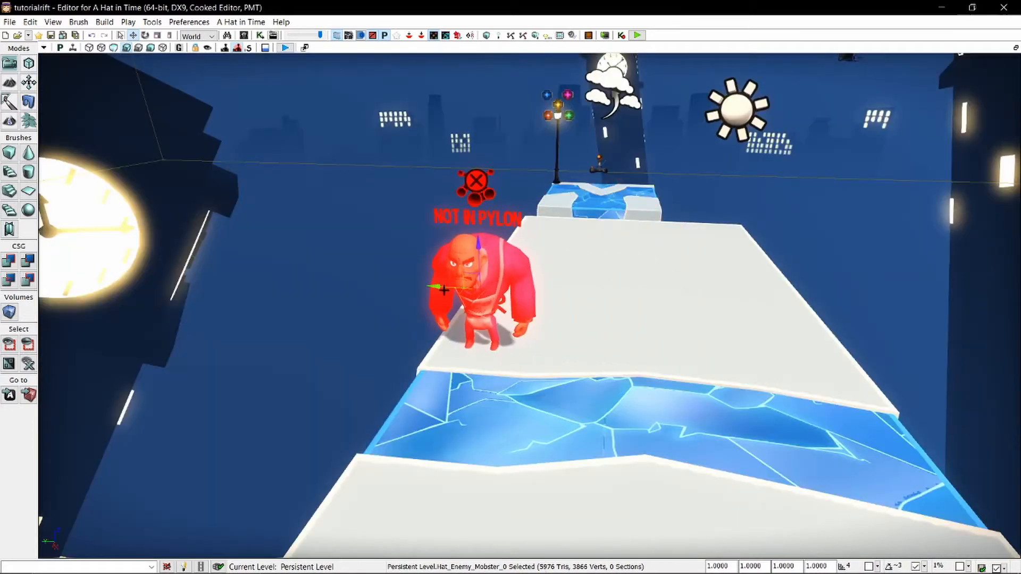
left_click_drag(444, 289, 563, 303)
key("space")
key("space")
key("space")
key("space")
right_click_drag(639, 281, 442, 292)
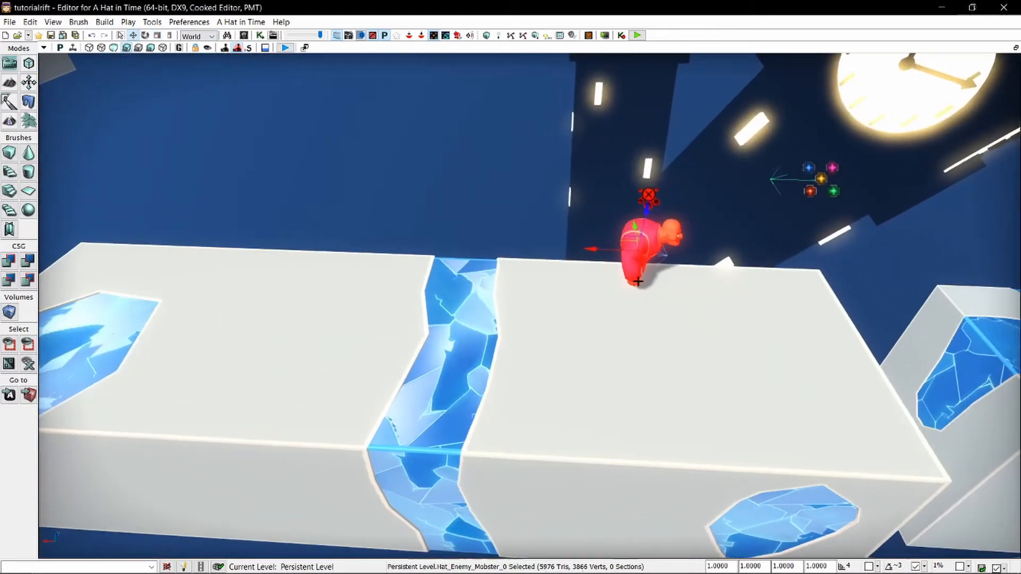
Duplicate the mobster onto the platform section beyond the blue strip, deleting the first copy and placing another.
left_click_drag(597, 249, 232, 269, "alt")
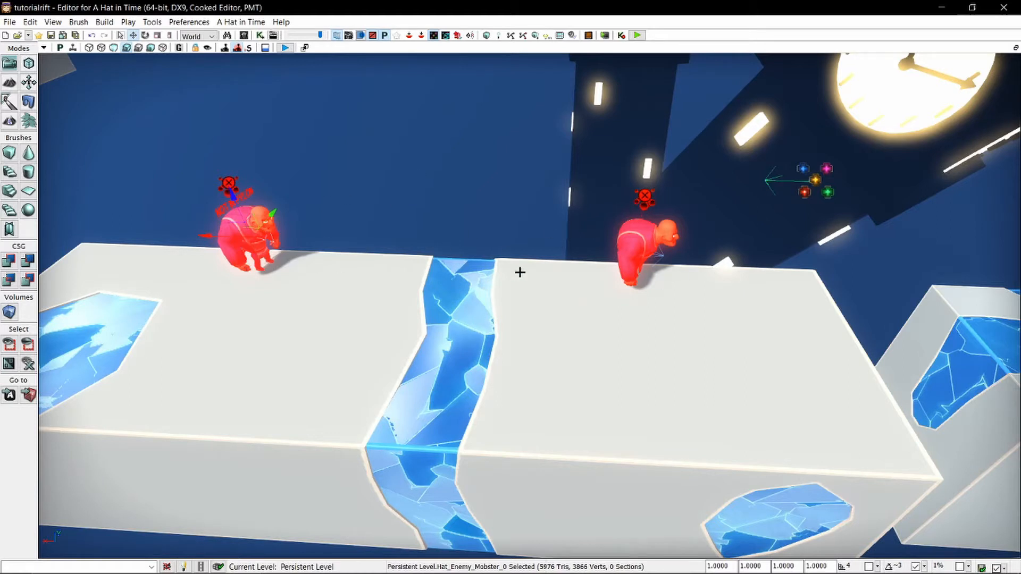
key("Delete")
right_click_drag(462, 287, 436, 309)
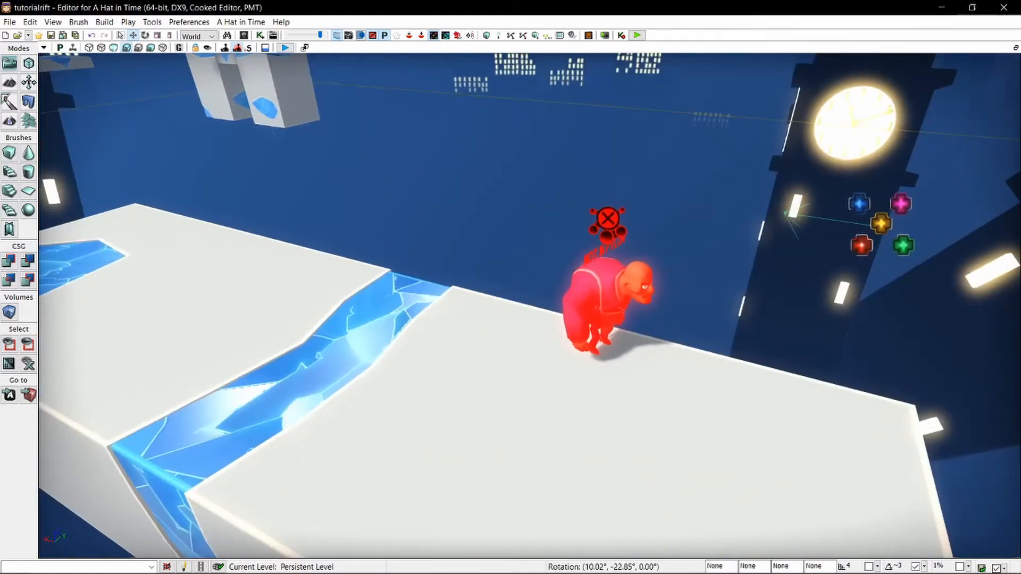
left_click(611, 287)
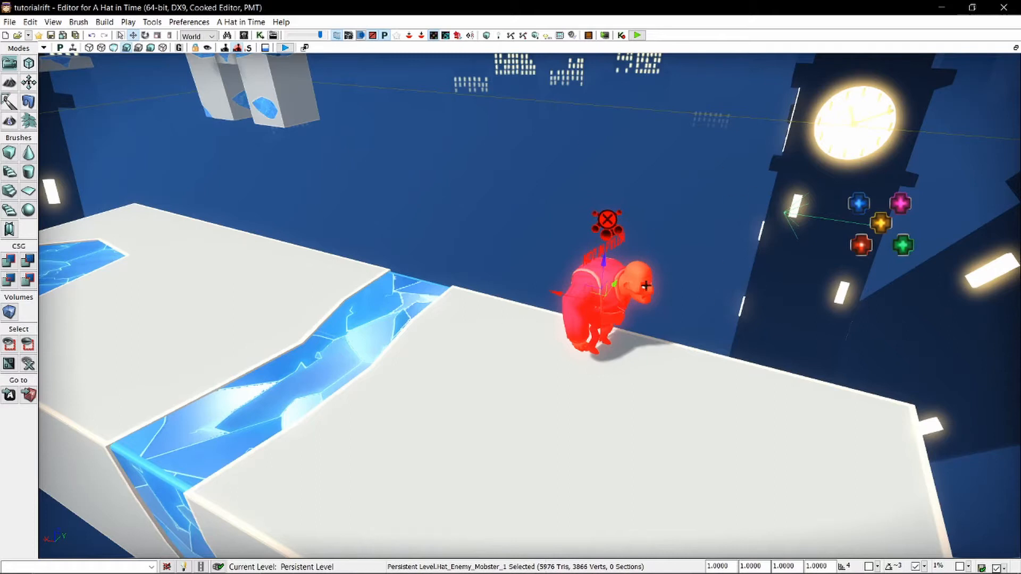
left_click_drag(596, 292, 269, 277, "alt")
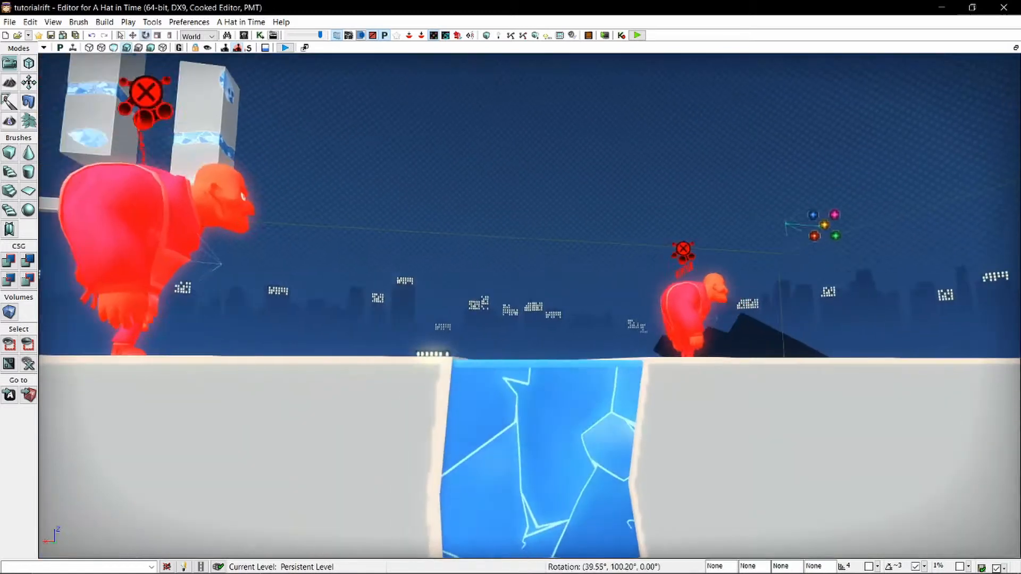
right_click_drag(529, 306, 627, 361)
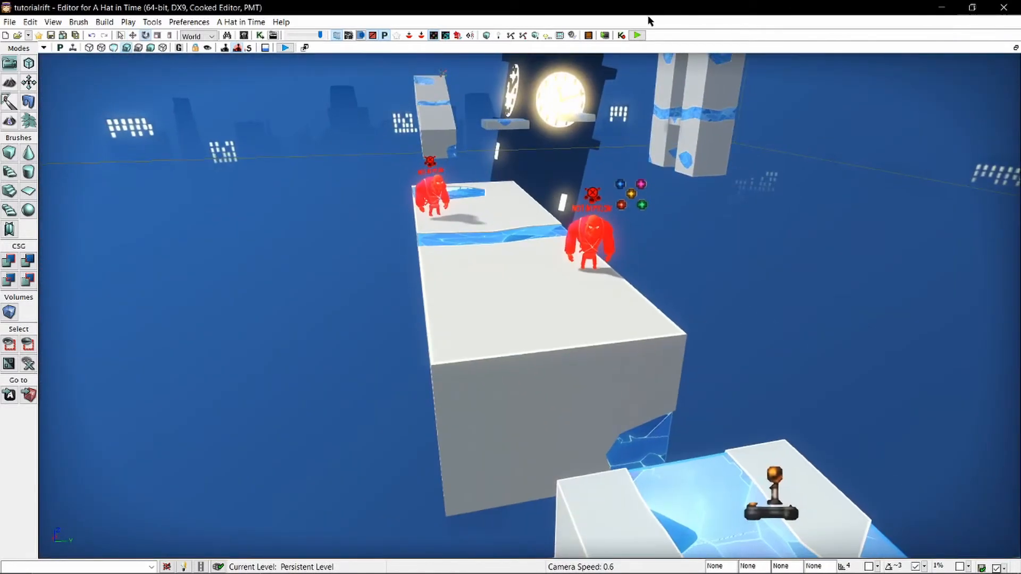
Playtest the level, run up to the mobsters on the enlarged platform, and end the preview.
left_click(639, 32)
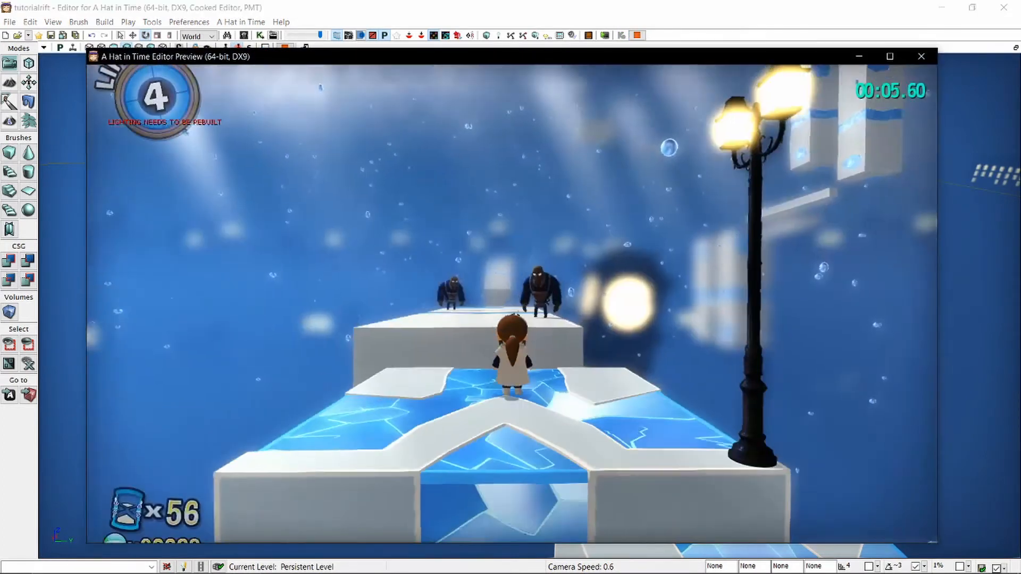
key("w")
key("space")
key("w")
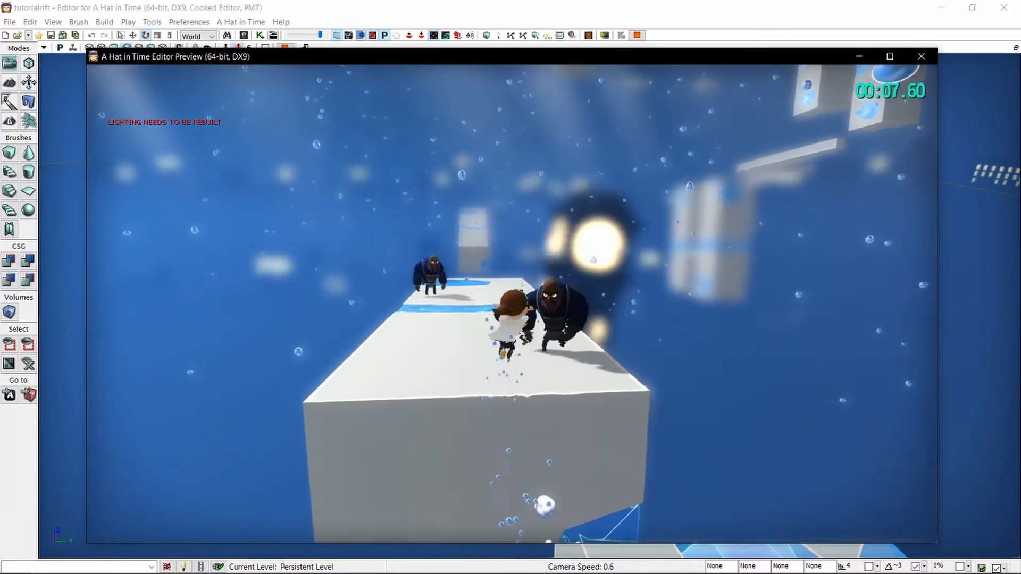
key("space")
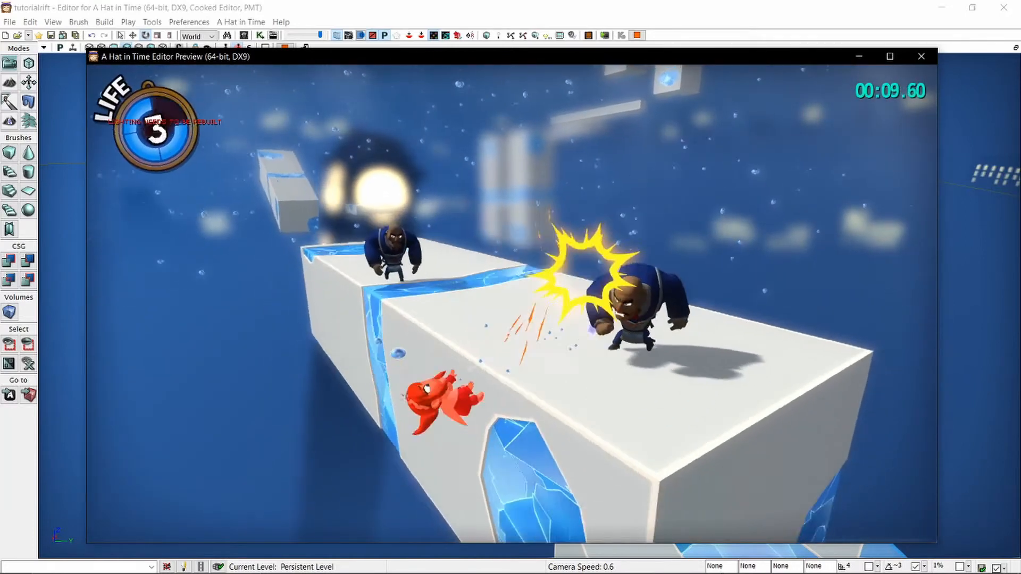
key("Escape")
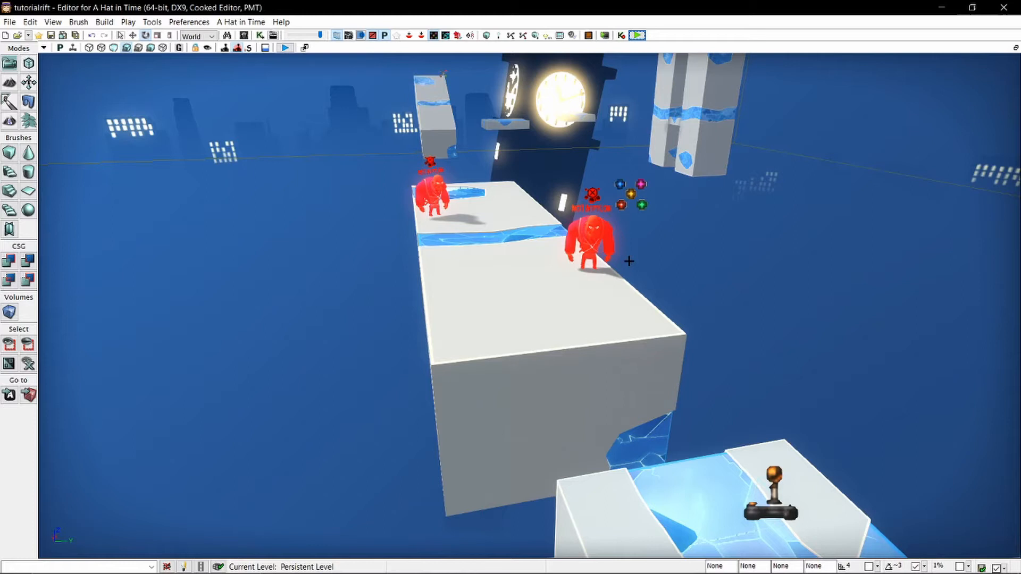
Delete both mobsters from the enlarged platform.
left_click(590, 222)
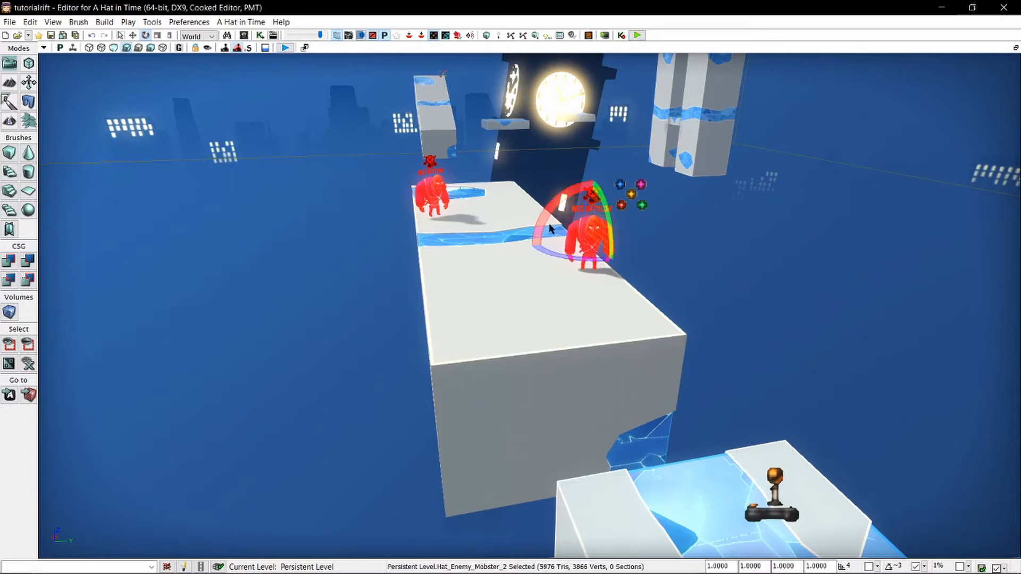
left_click(439, 195, "ctrl")
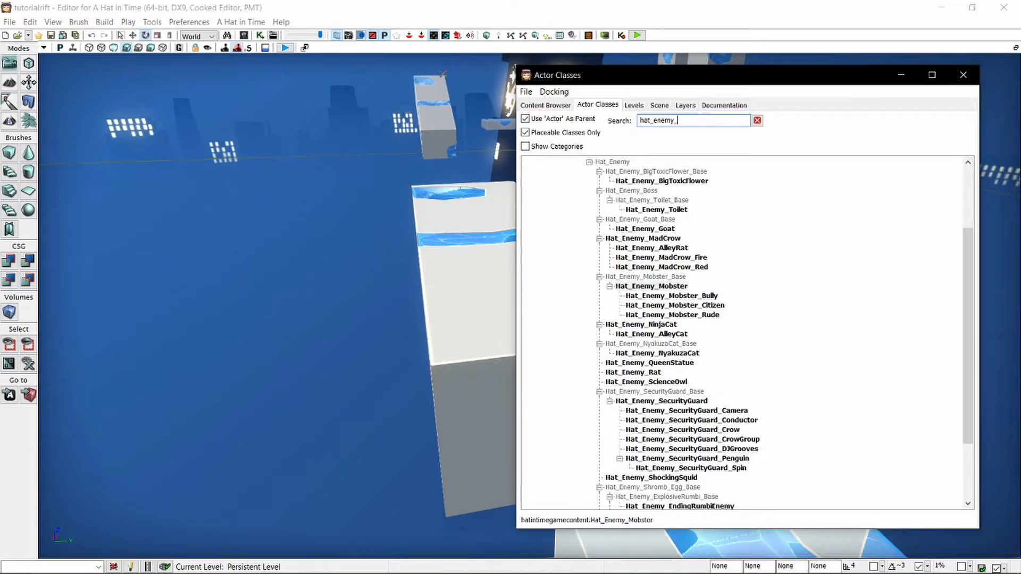
Search the actor classes for "hat_enemy_crow" and for a bird enemy, and clear the search.
type("crow")
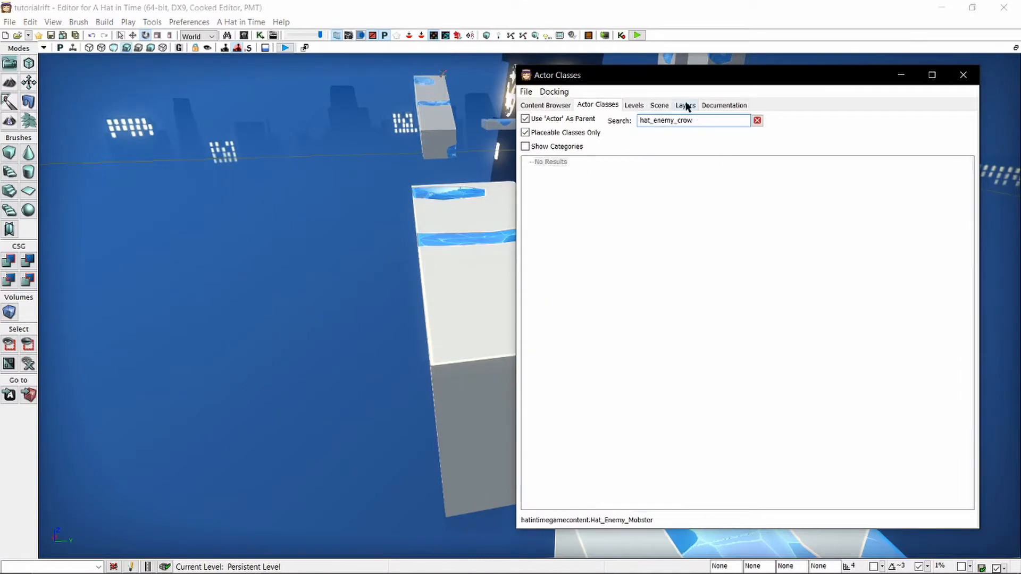
key("BackSpace")
key("BackSpace")
key("BackSpace")
key("BackSpace")
type("bird")
key("ctrl+a")
key("BackSpace")
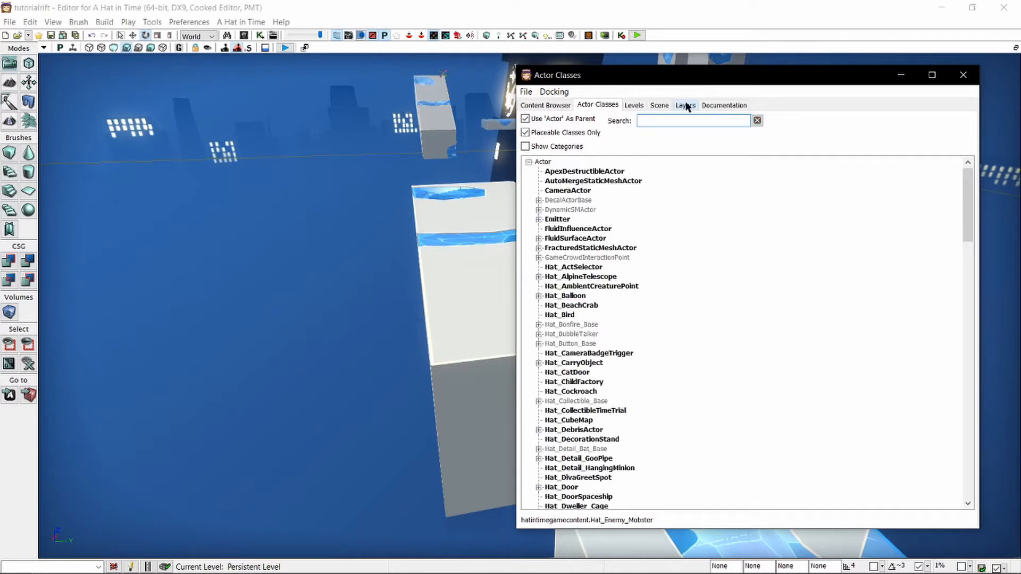
Find Hat_Enemy_MadCrow with a "hat_enemy" search, add it onto the enlarged platform and close the Actor Classes window.
type("hat_enemy")
left_click(666, 334)
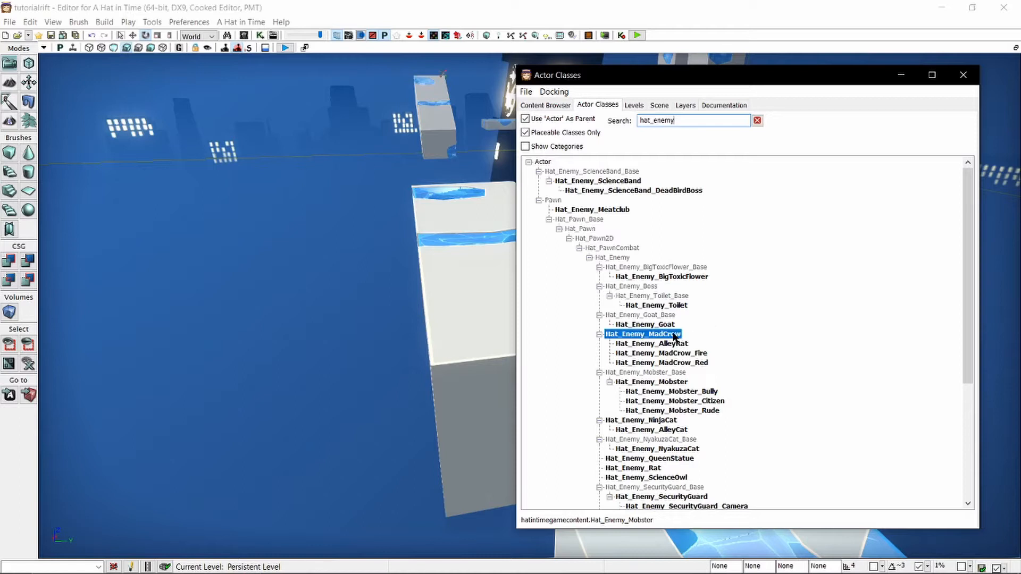
mouse_move(456, 273)
left_mouse_down()
mouse_move(484, 274)
mouse_move(456, 275)
left_mouse_up()
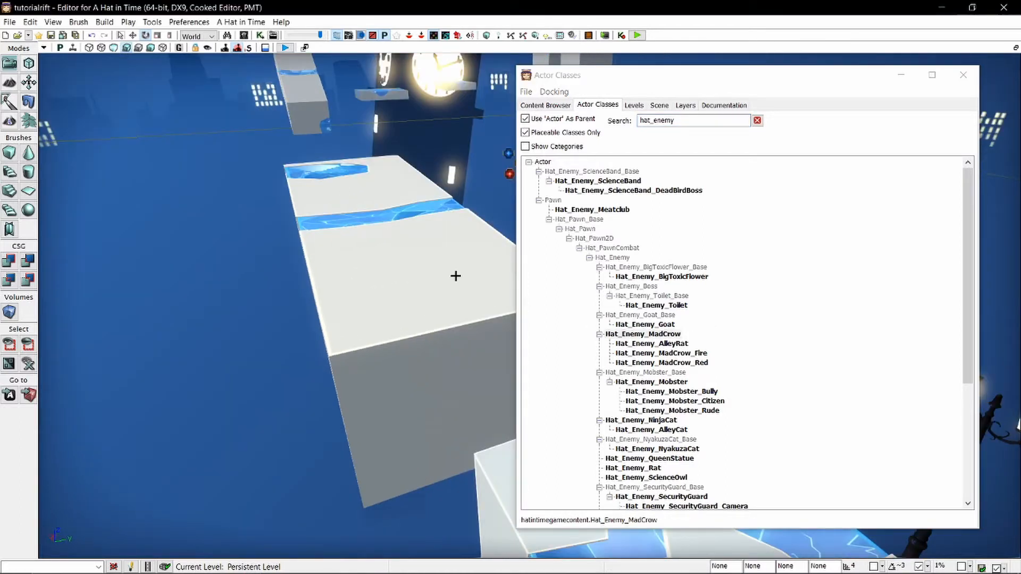
left_click_drag(456, 276, 431, 285)
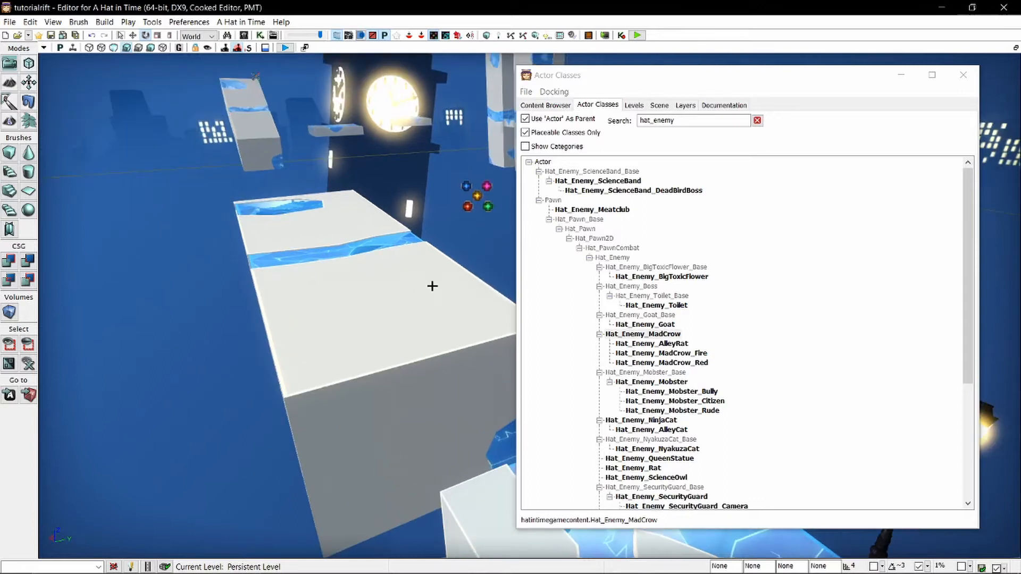
right_click(433, 285)
left_click(522, 462)
left_click(963, 75)
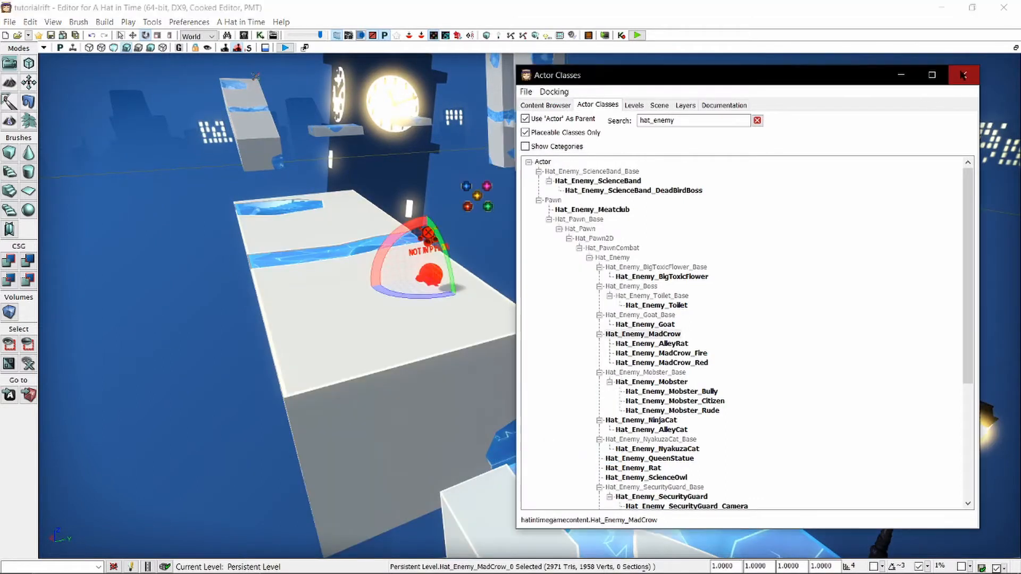
Move the crow along the enlarged platform towards its far end and rotate it to face another direction.
right_click_drag(798, 176, 729, 160)
key("w")
right_click_drag(691, 261, 535, 237)
key("a")
key("space")
key("space")
key("space")
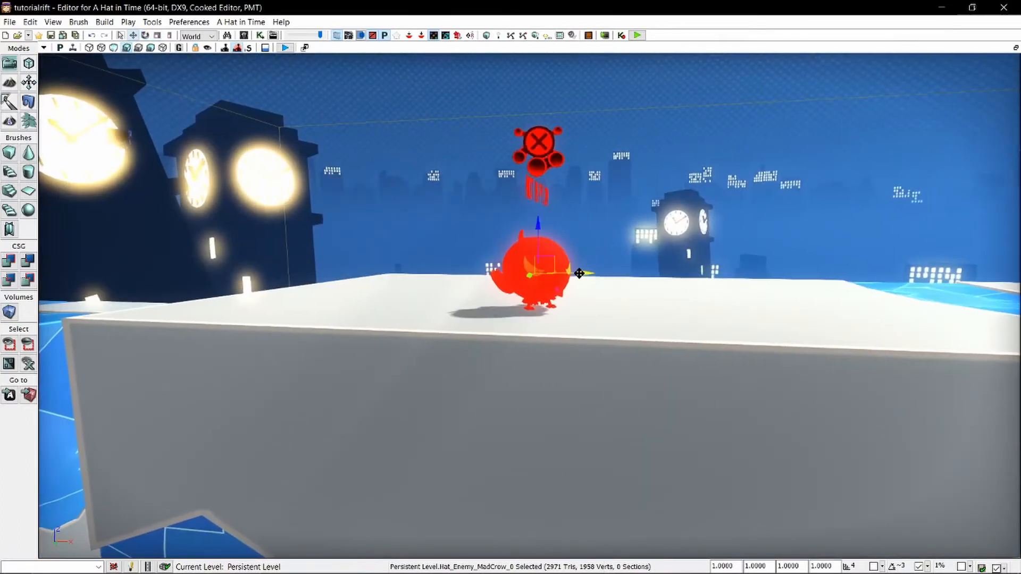
left_click_drag(582, 273, 755, 273, "shift")
key("space")
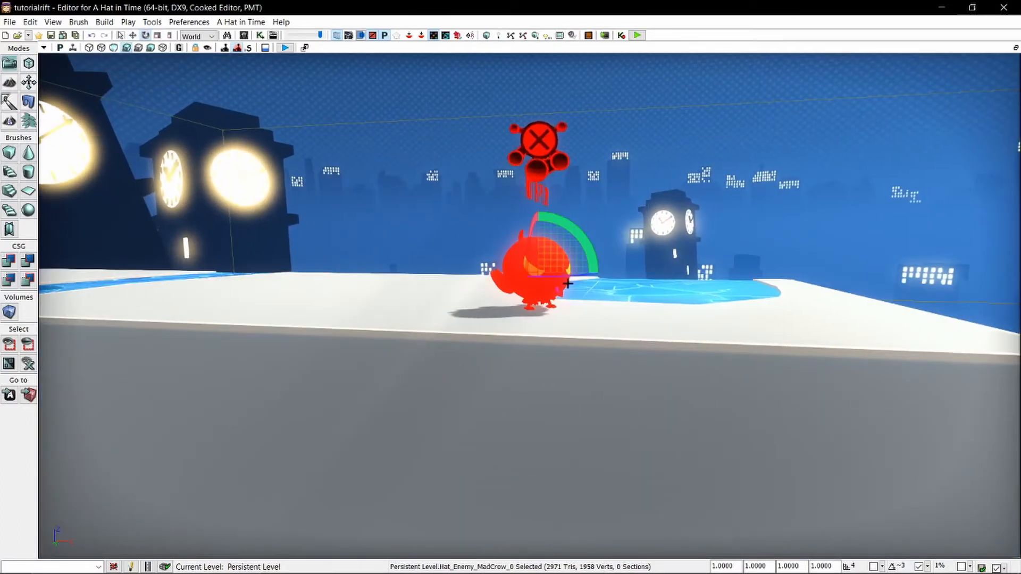
left_click_drag(570, 276, 426, 276)
Duplicate the crow so three stand spread along the platform, and rotate the middle one about 98 degrees.
right_click_drag(479, 276, 431, 346)
key("s")
left_click(327, 253)
key("space")
key("space")
key("space")
left_click_drag(298, 260, 710, 238, "alt")
key("space")
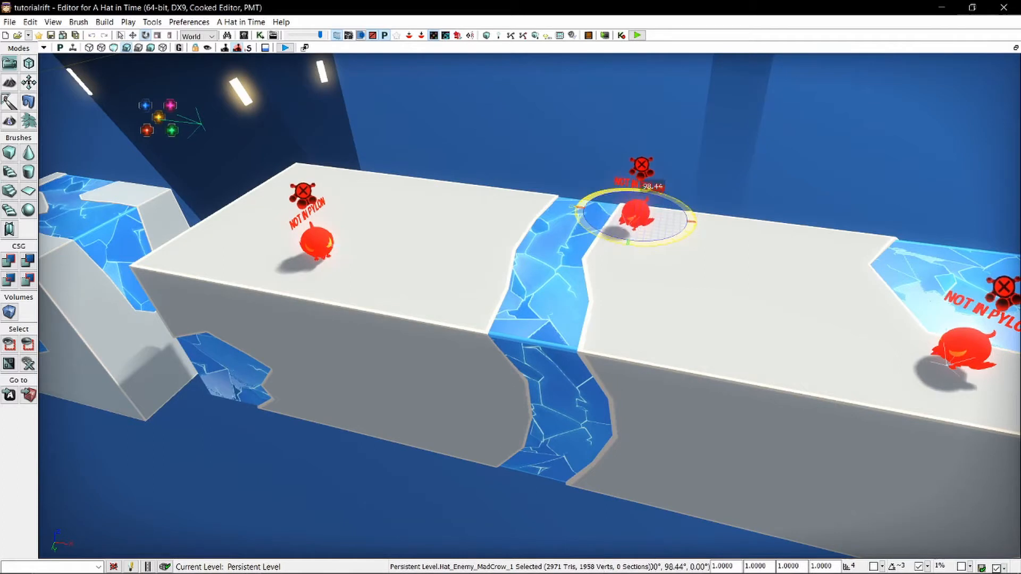
left_click(625, 133)
Playtest the level, run among the three crows on the enlarged platform, and end the preview.
left_click(638, 35)
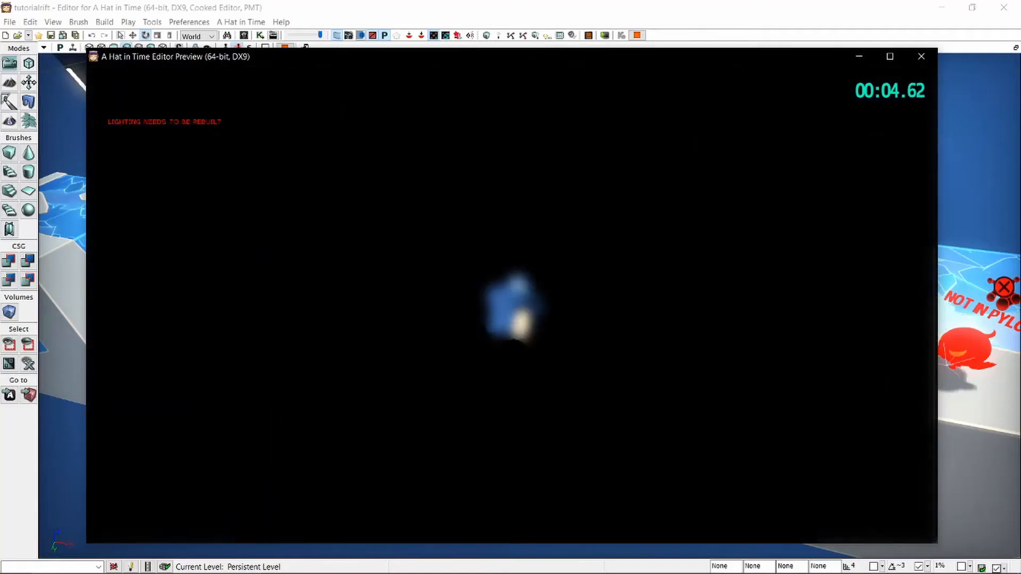
key("w")
key("space")
key("space")
key("w")
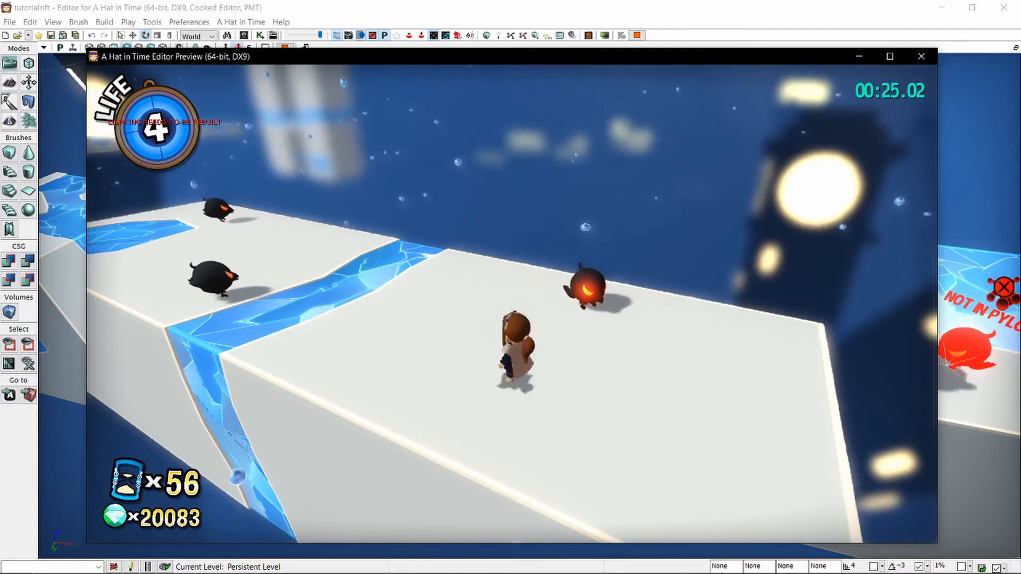
key("Escape")
Add a Pylon actor onto the enlarged platform beside the blue strip, between the crows.
scroll(548, 246, "down", 10)
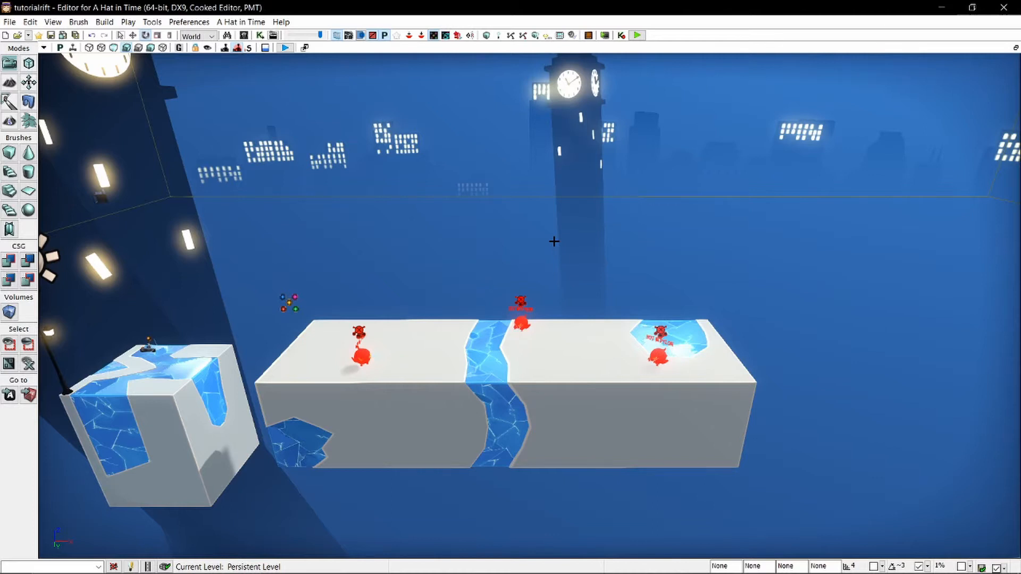
right_click_drag(559, 270, 463, 305)
key("d")
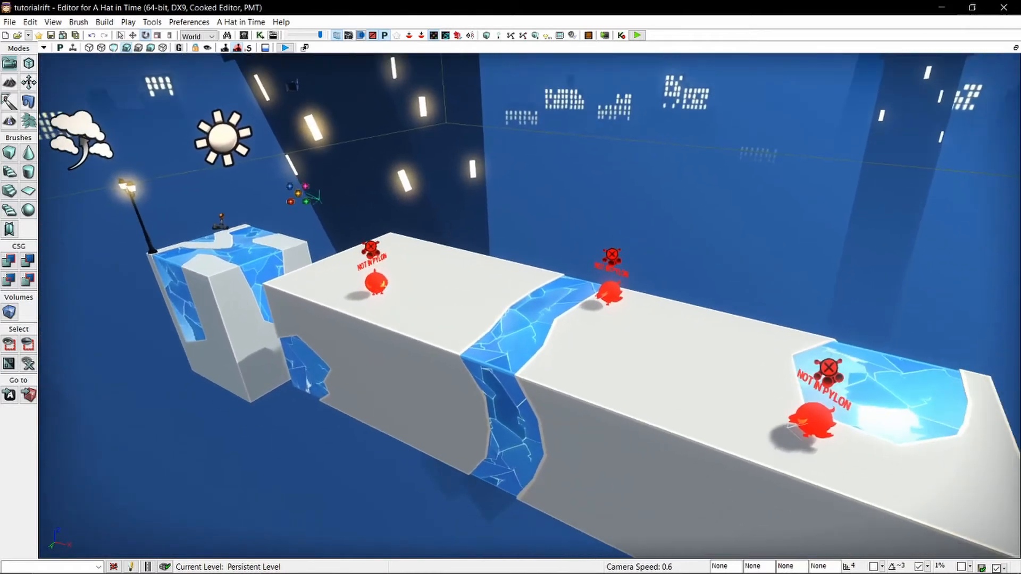
right_click_drag(553, 346, 490, 351)
key("w")
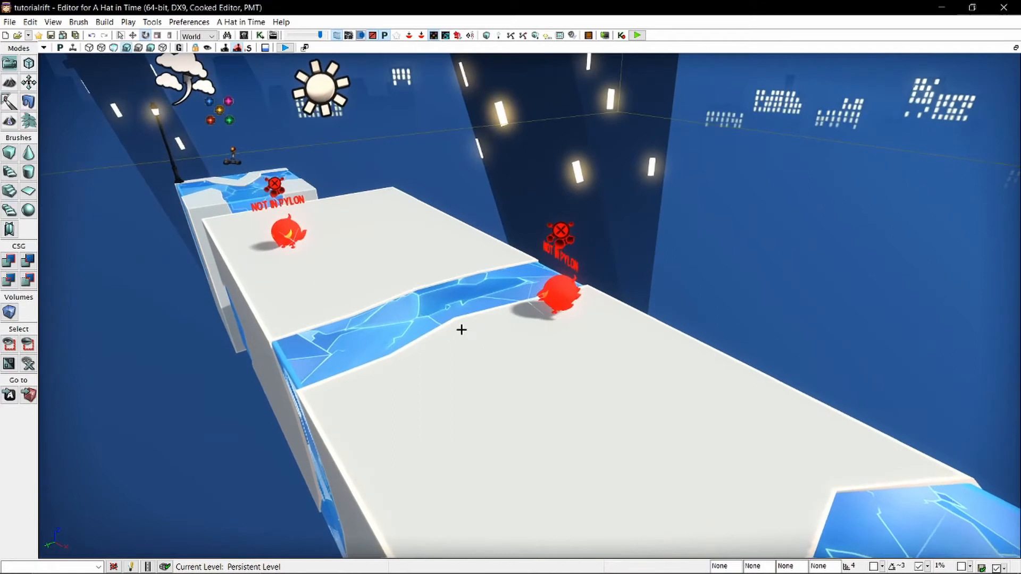
right_click(461, 330)
mouse_move(548, 494)
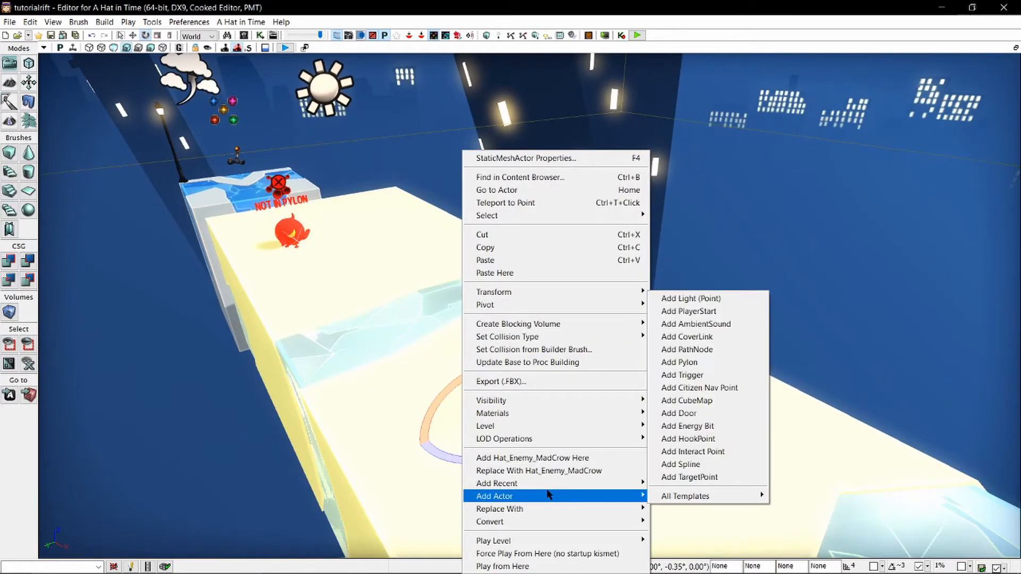
left_click(712, 366)
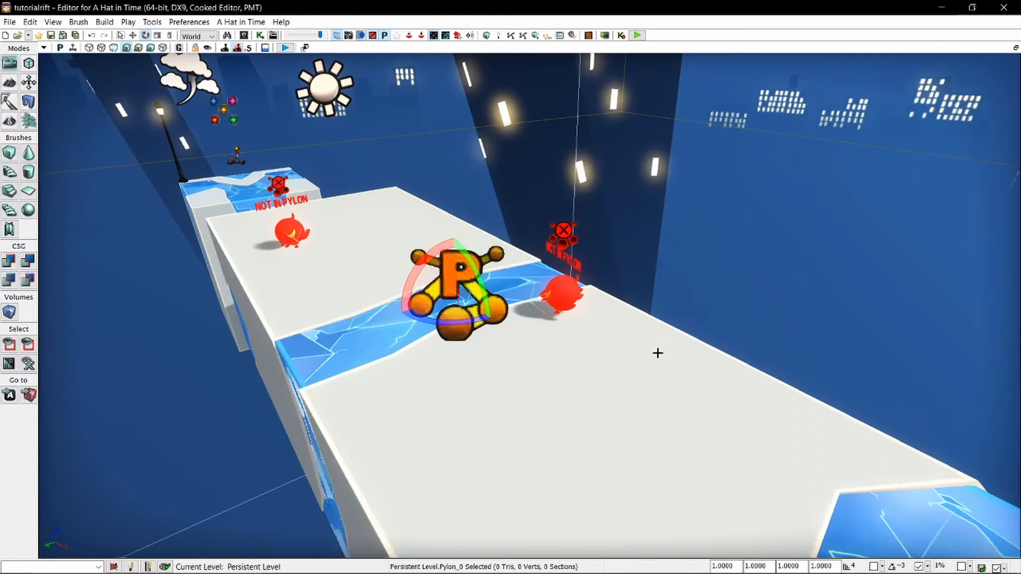
Select the pylon on the enlarged platform and examine how far its bounding box extends around the neighbouring platforms.
left_click(583, 331)
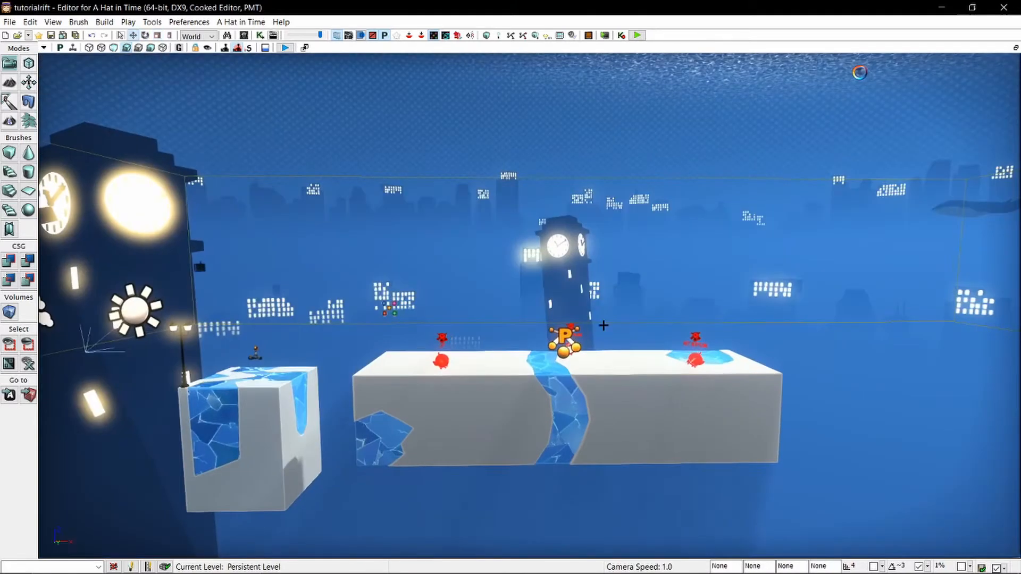
left_click(565, 337)
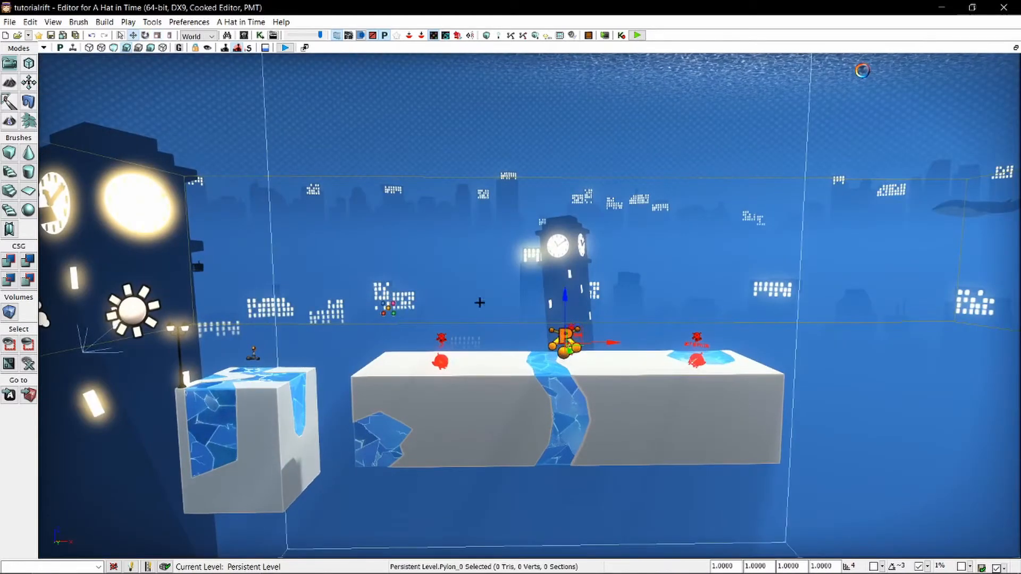
mouse_move(479, 302)
right_mouse_down()
mouse_move(461, 234)
mouse_move(495, 290)
right_mouse_up()
scroll(478, 301, "up", 4)
key("s")
right_click_drag(426, 282, 397, 295)
scroll(417, 294, "up", 1)
key("d")
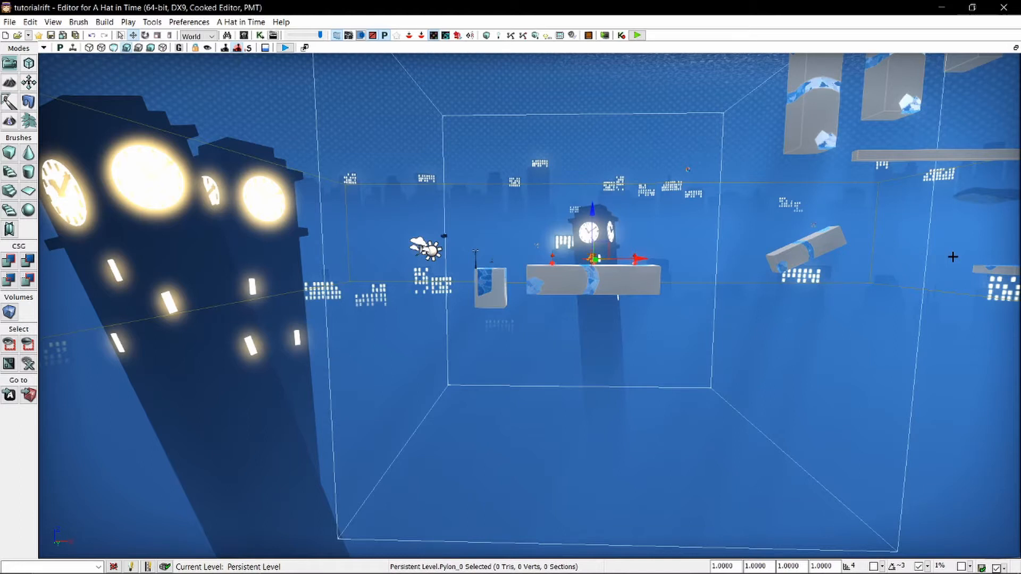
right_click_drag(617, 296, 572, 282)
key("w")
key("d")
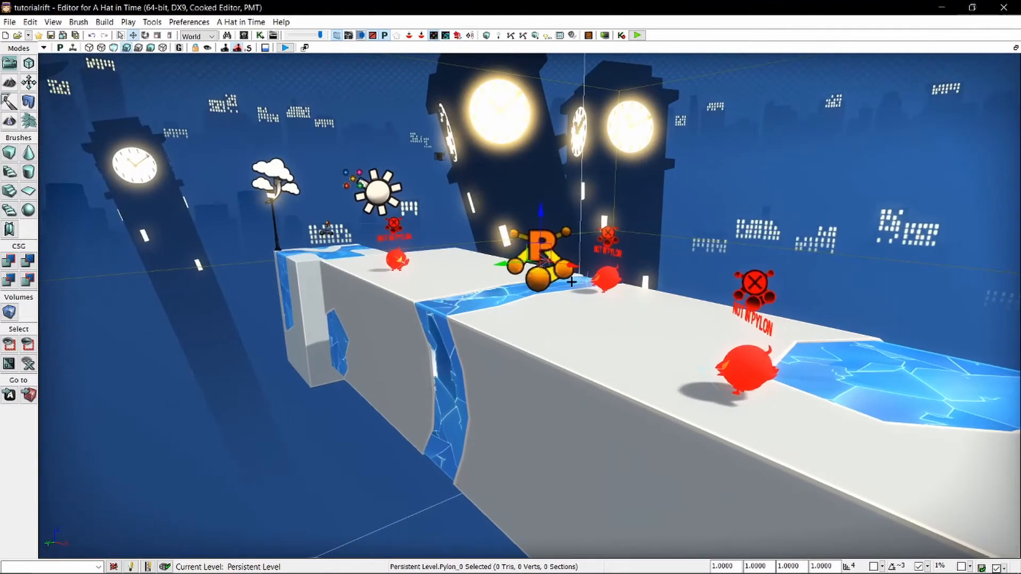
Scale the pylon down uniformly to about 0.3614 so its bounds fit closer around the enlarged platform.
right_click_drag(506, 281, 483, 312)
key("s")
key("space")
key("space")
left_click_drag(645, 317, 519, 318)
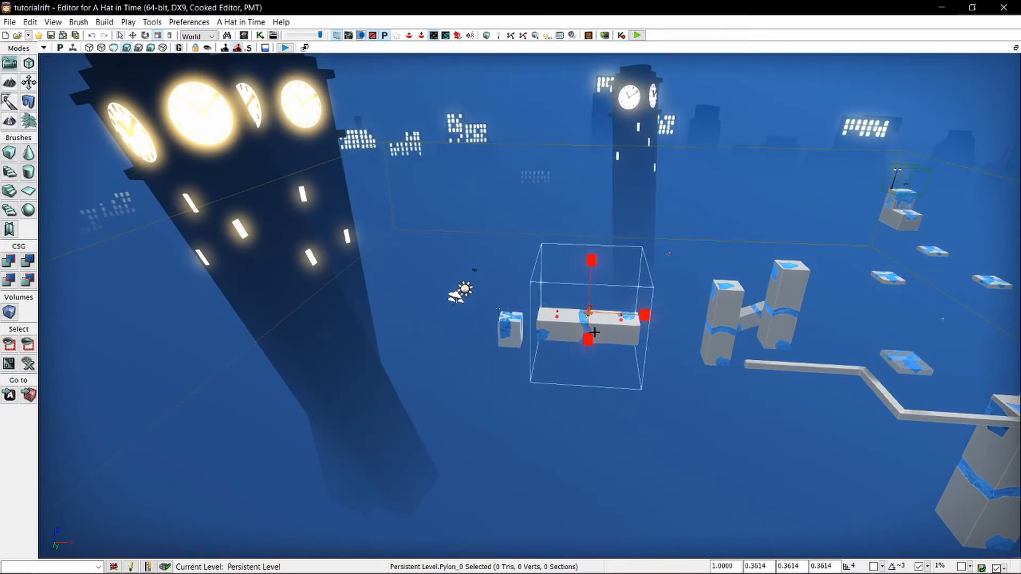
Examine the scaled pylon's bounds from several sides to check that they enclose the whole enlarged platform.
key("w")
key("a")
right_click_drag(596, 330, 672, 310)
key("d")
key("w")
key("s")
key("d")
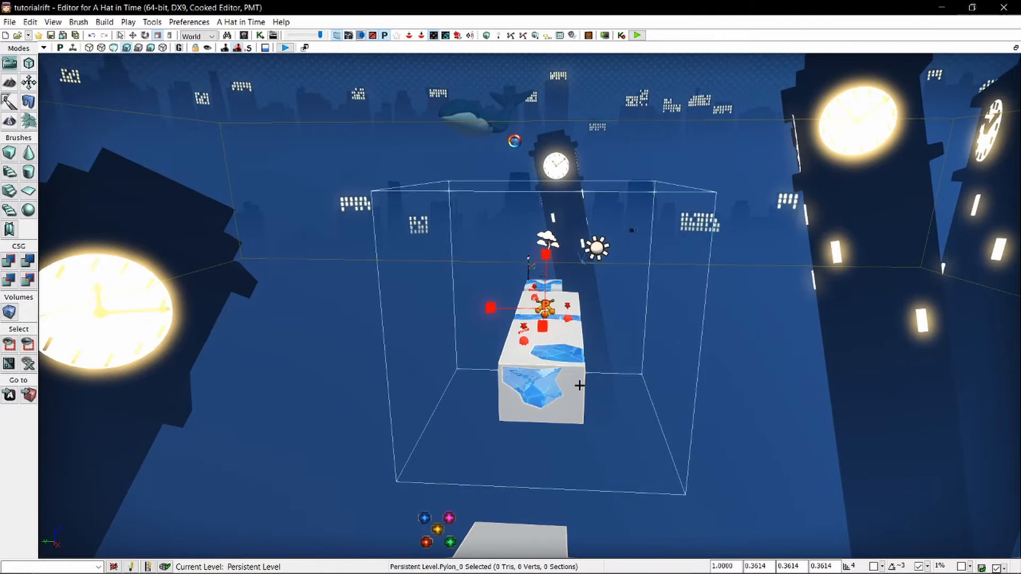
right_click_drag(580, 386, 596, 254)
key("w")
key("q")
key("e")
key("d")
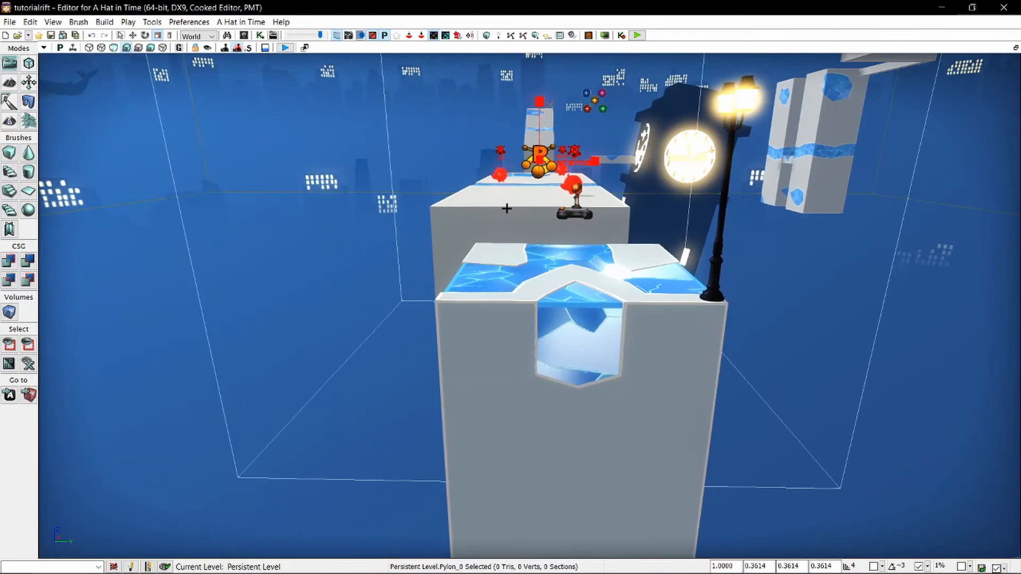
Pick out the enlarged platform and crows inside the pylon's bounds, and inspect the distant platform beyond them.
left_click(521, 199, "ctrl")
left_click(501, 181, "ctrl")
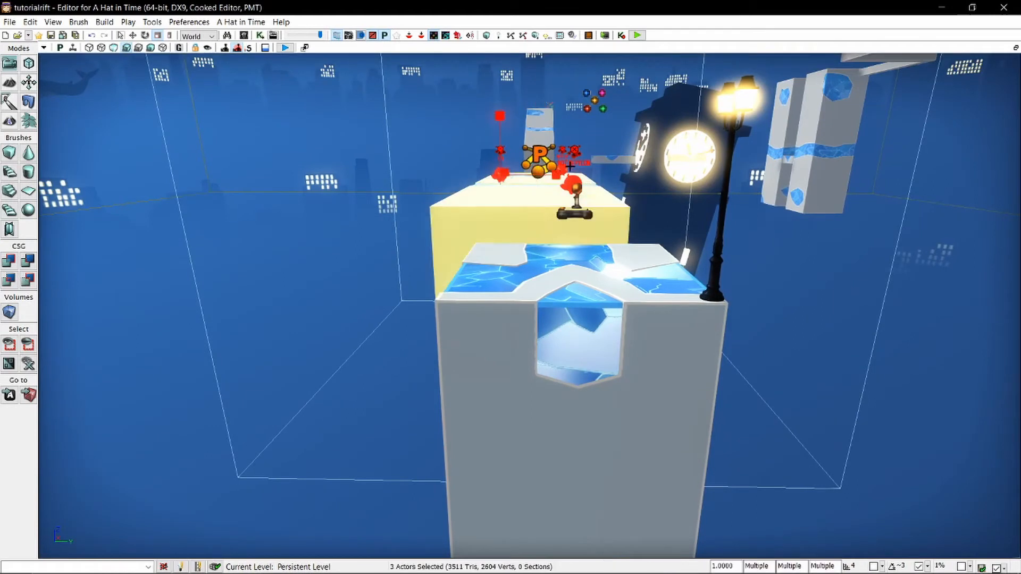
left_click(564, 170, "ctrl")
right_click_drag(511, 308, 511, 266)
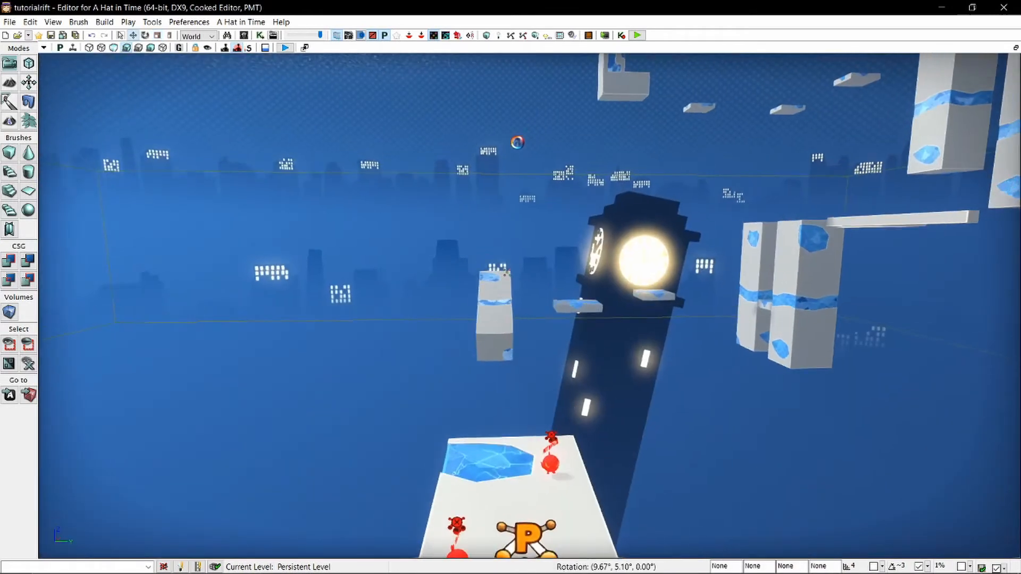
key("w")
key("a")
right_click_drag(547, 236, 547, 279)
key("d")
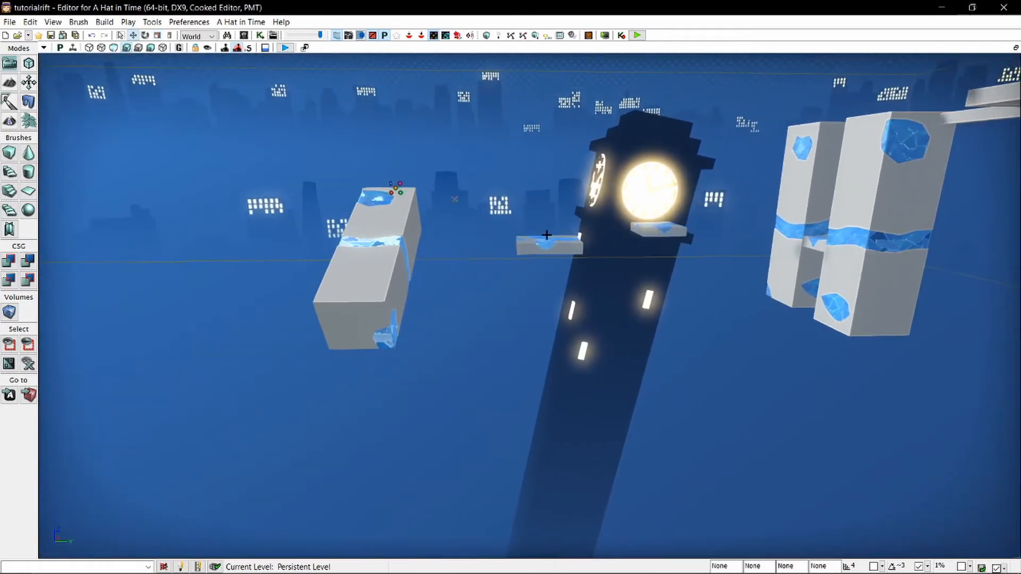
left_click(375, 253)
left_click_drag(413, 259, 429, 260)
left_click(431, 278)
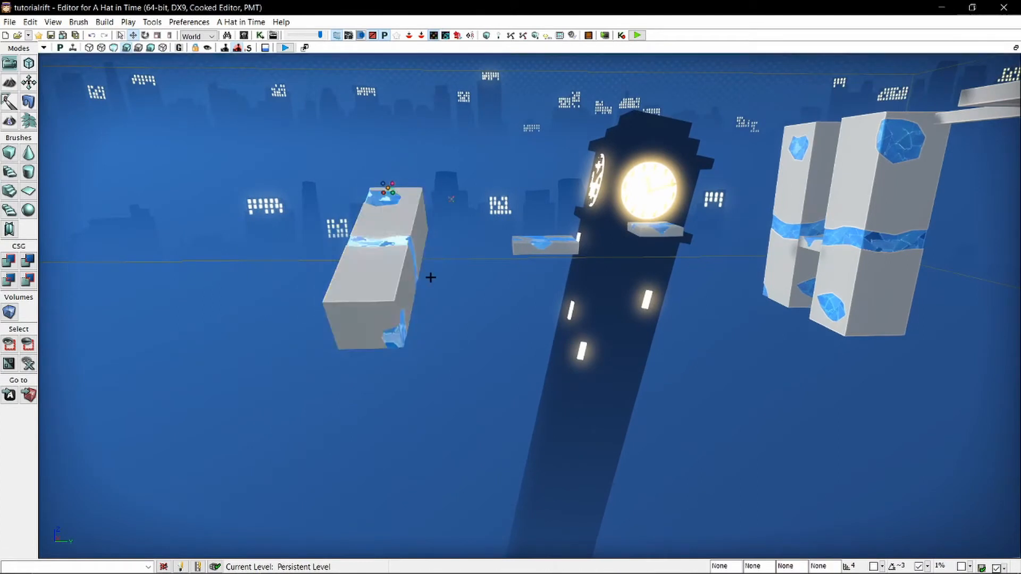
Build the AI paths for the level.
right_click_drag(431, 278, 351, 319)
scroll(434, 284, "up", 2)
key("d")
key("s")
scroll(354, 299, "down", 3)
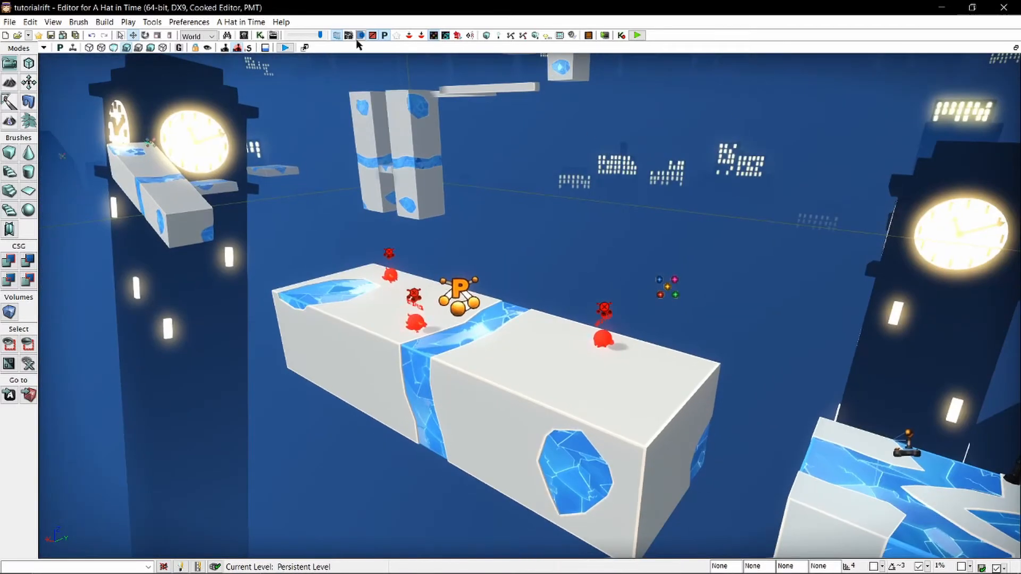
left_click(104, 21)
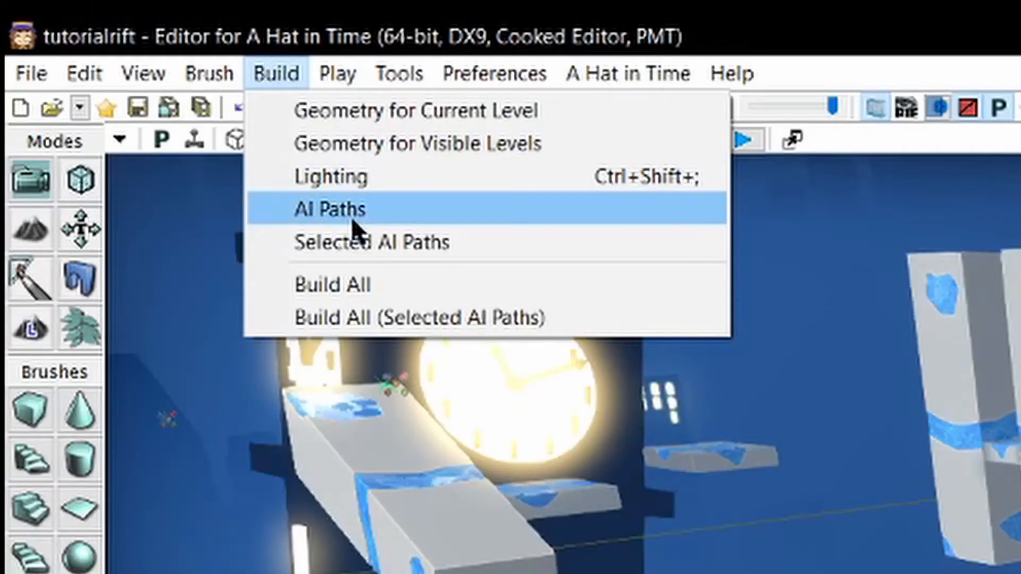
left_click(353, 221)
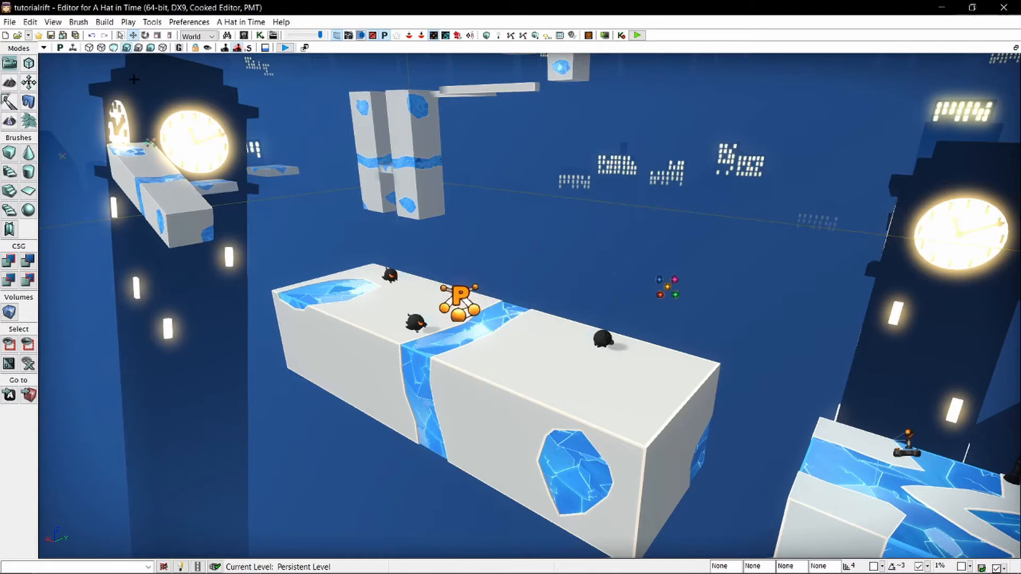
Inspect the crows on the enlarged platform and turn on the display of paths in the viewport.
key("w")
right_click_drag(473, 312, 349, 334)
scroll(372, 323, "down", 2)
right_click_drag(480, 317, 617, 317)
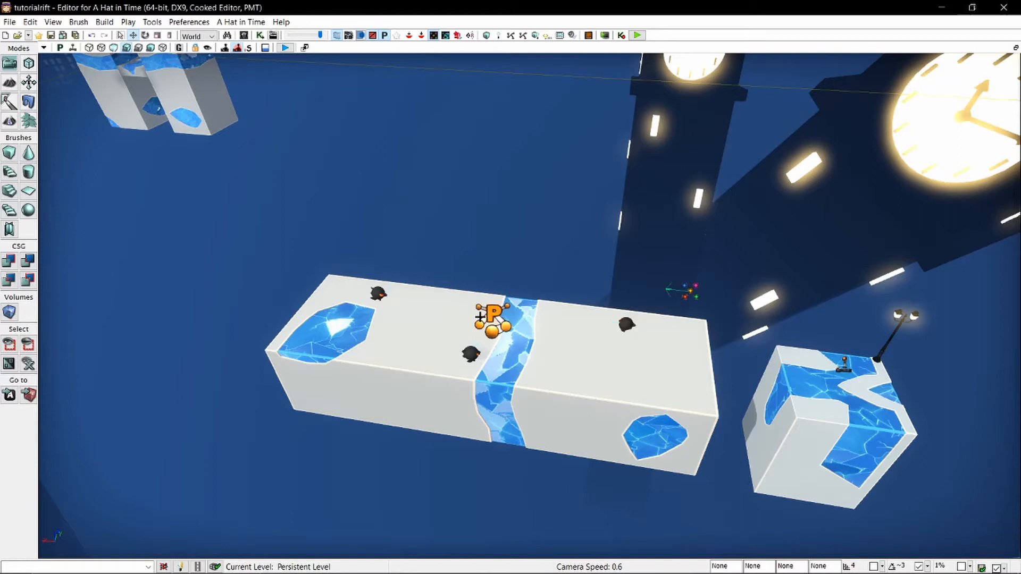
right_click_drag(480, 317, 558, 315)
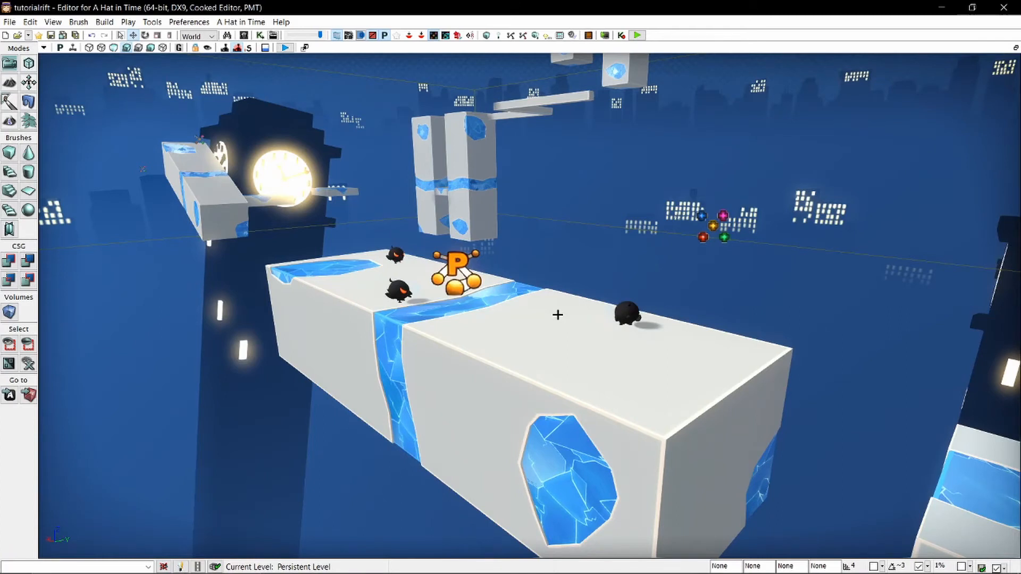
left_click(43, 48)
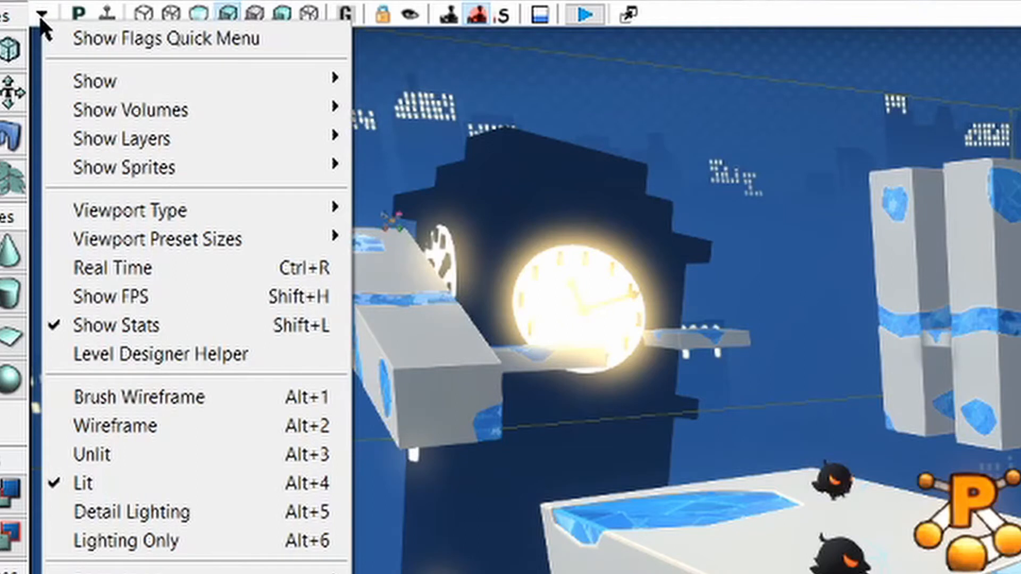
mouse_move(211, 86)
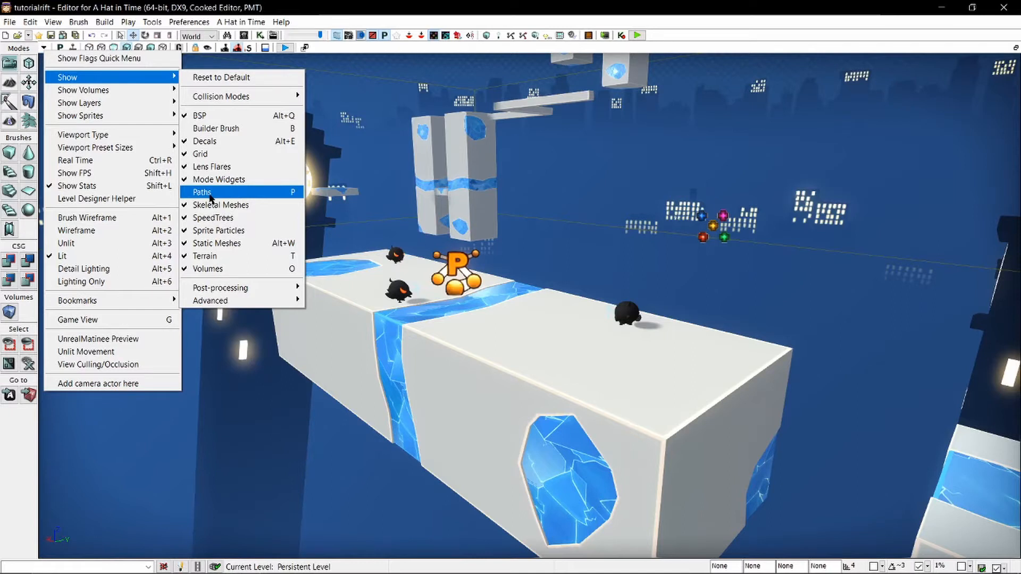
left_click(212, 199)
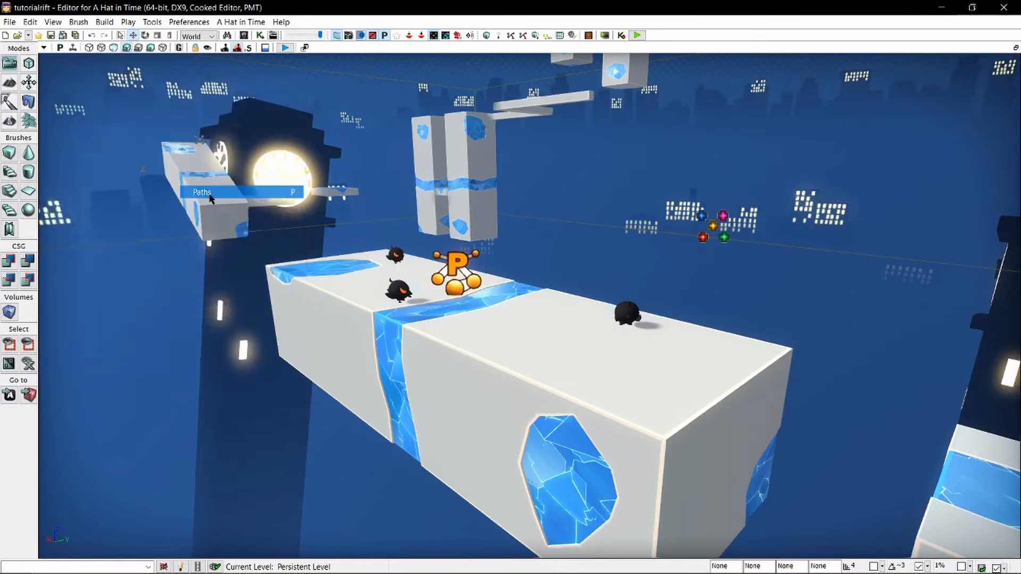
Examine the navigation mesh and its borders on the enlarged platform from several angles.
right_click_drag(277, 182, 173, 180)
key("d")
key("w")
key("a")
right_click_drag(606, 205, 577, 274)
key("s")
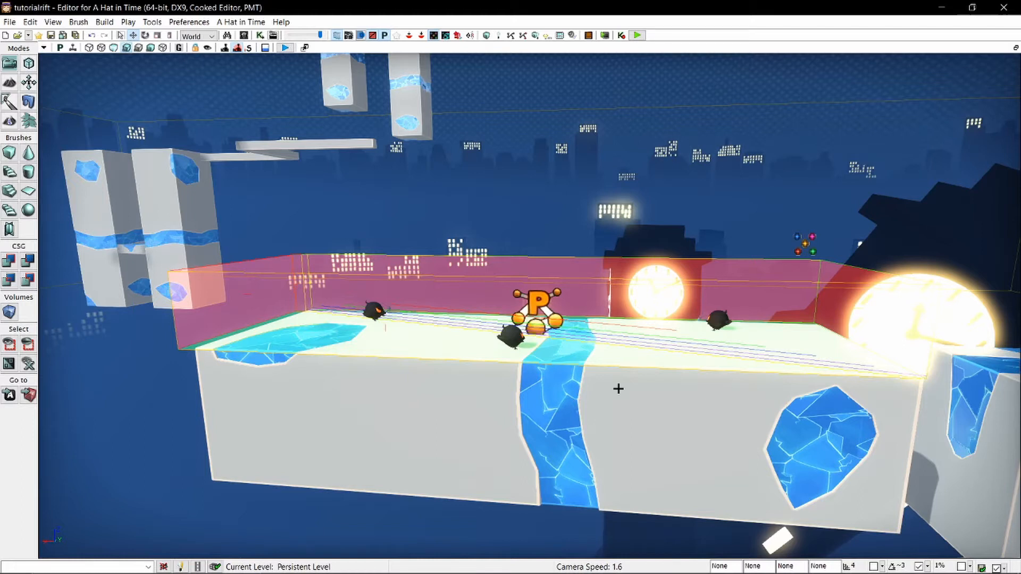
right_click_drag(619, 389, 578, 356)
key("d")
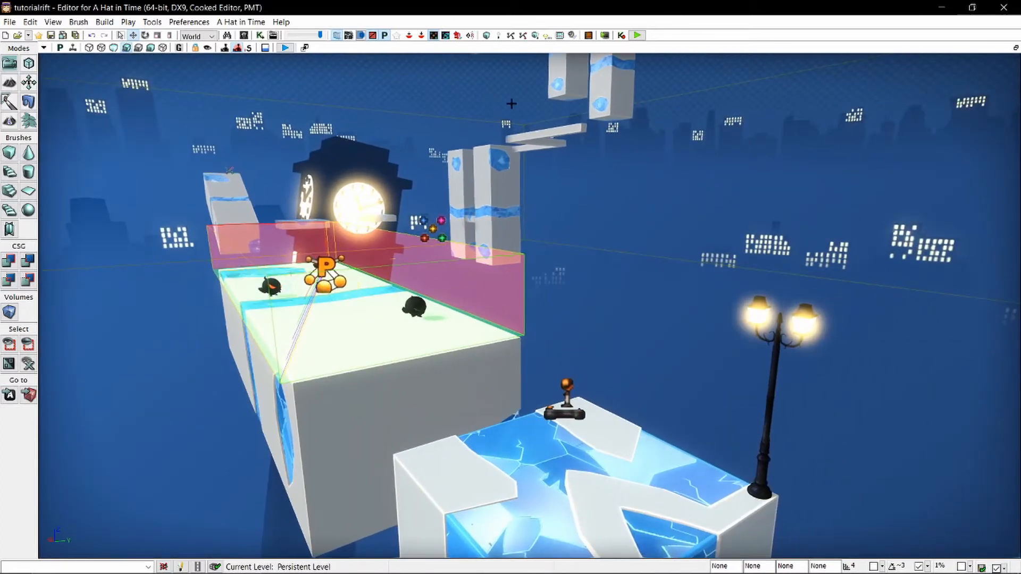
Playtest the level, jump onto the enlarged platform and run up and down it to test whether the crows give chase.
left_click(634, 37)
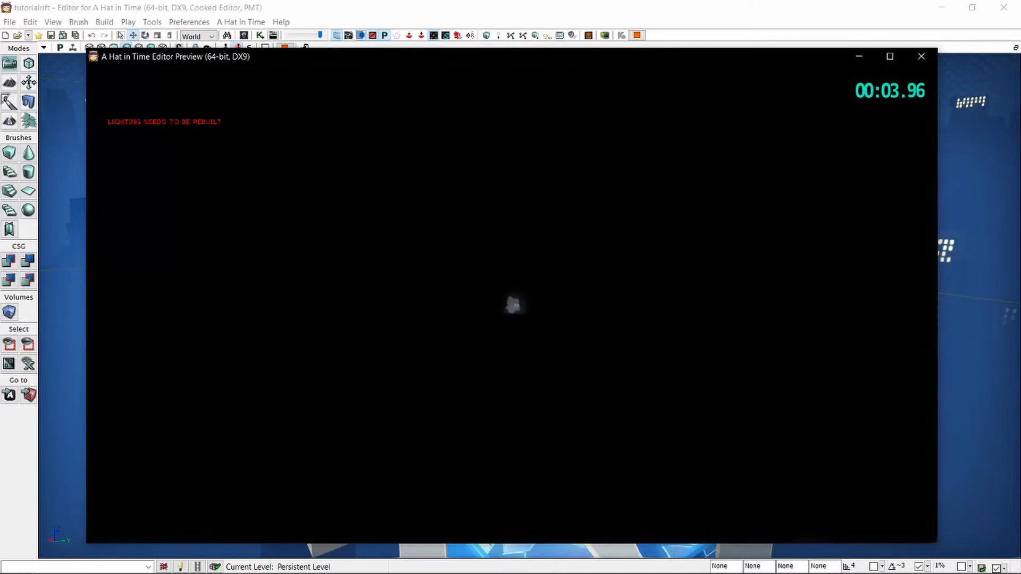
key("w")
key("space")
key("space")
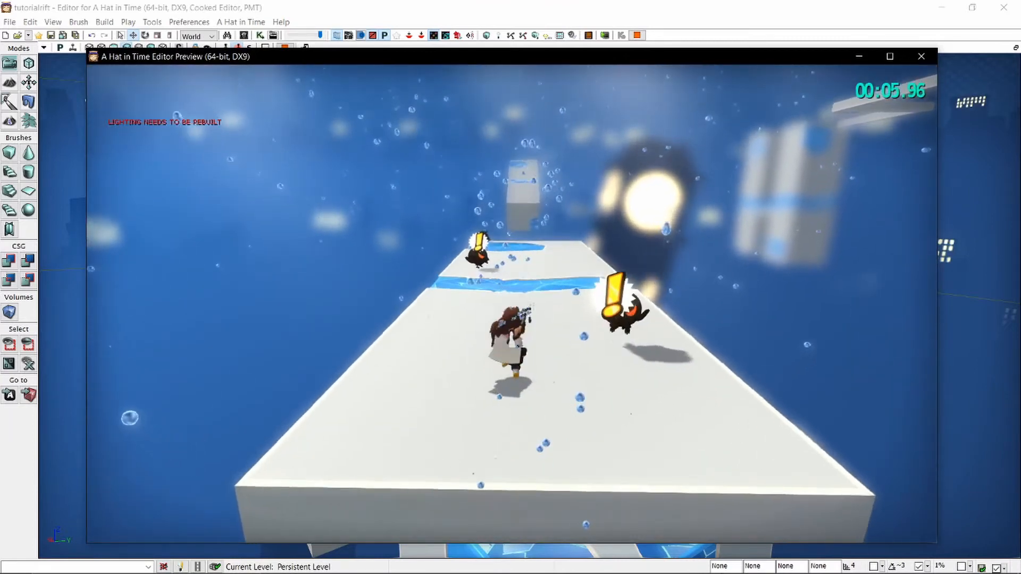
key("a")
key("w")
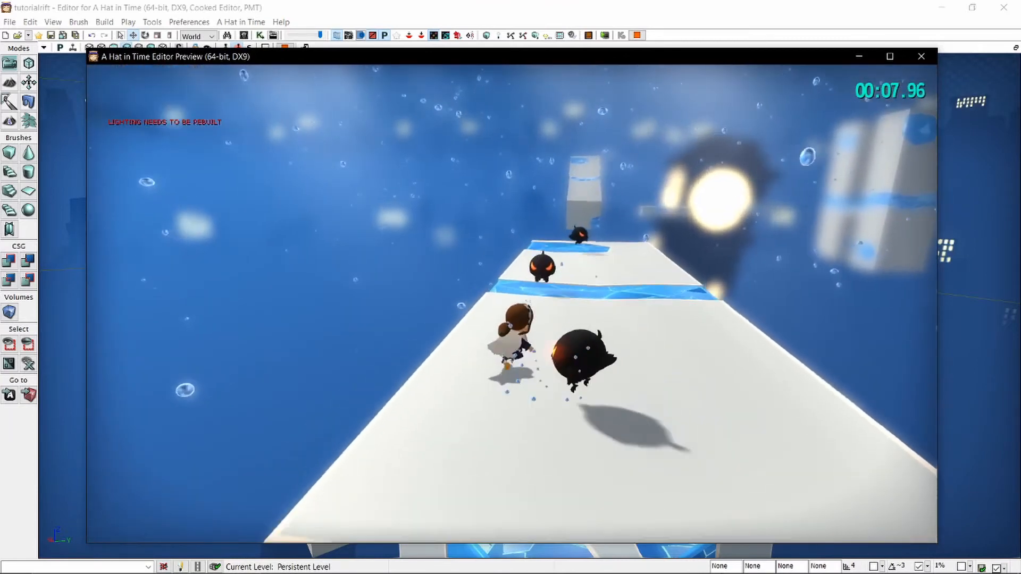
key("w")
key("d")
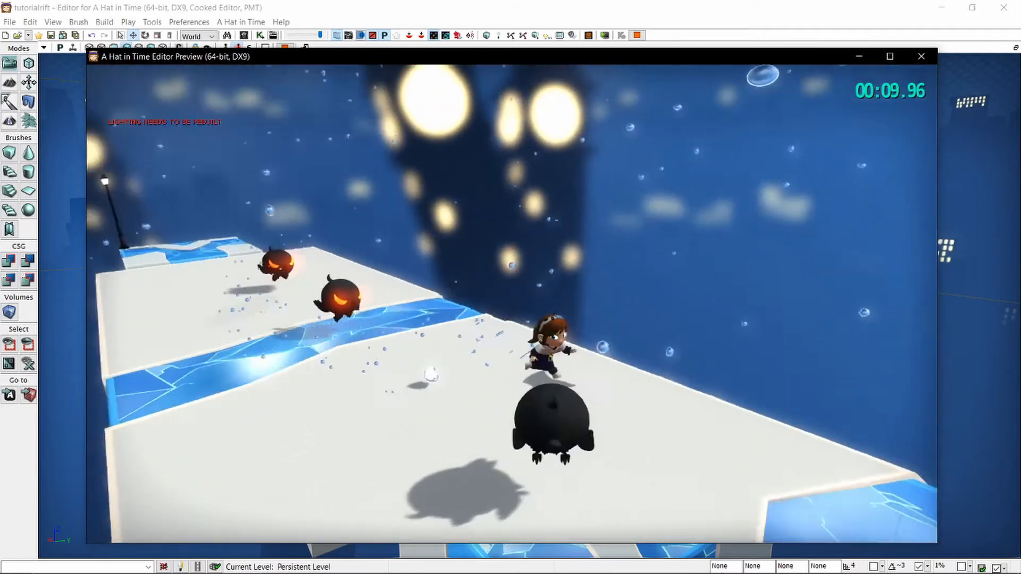
key("s")
key("w")
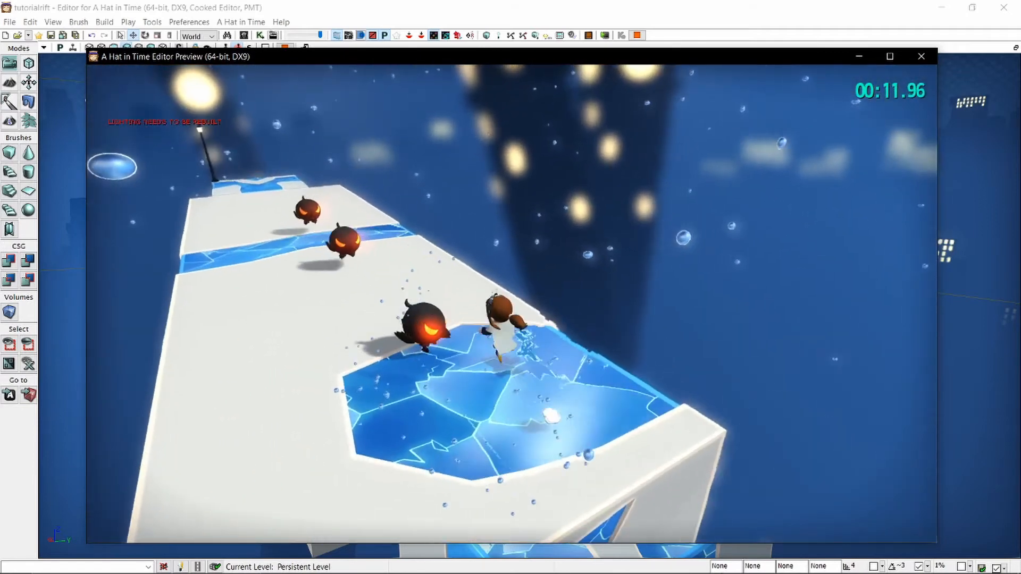
key("w")
key("d")
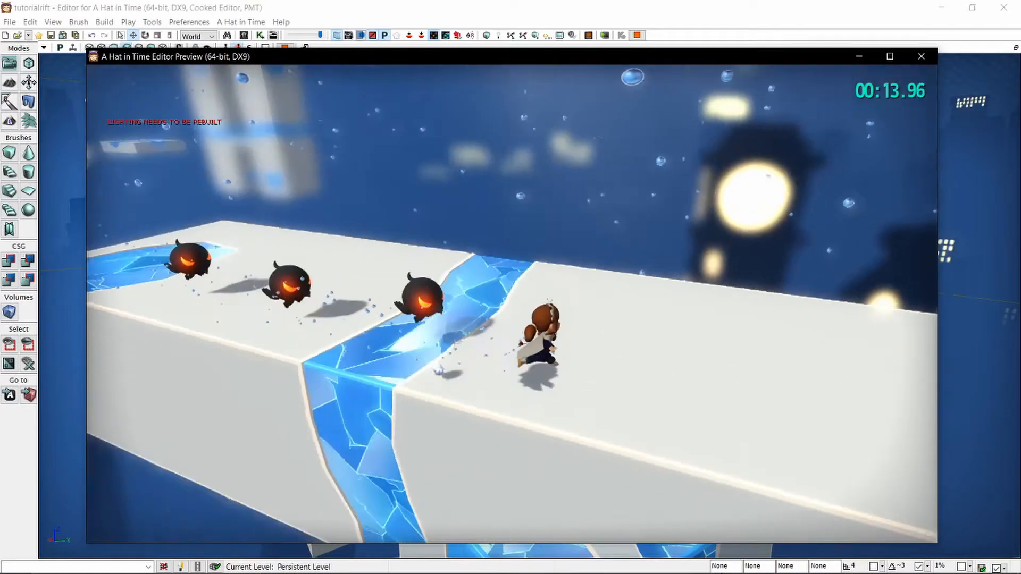
key("s")
key("w")
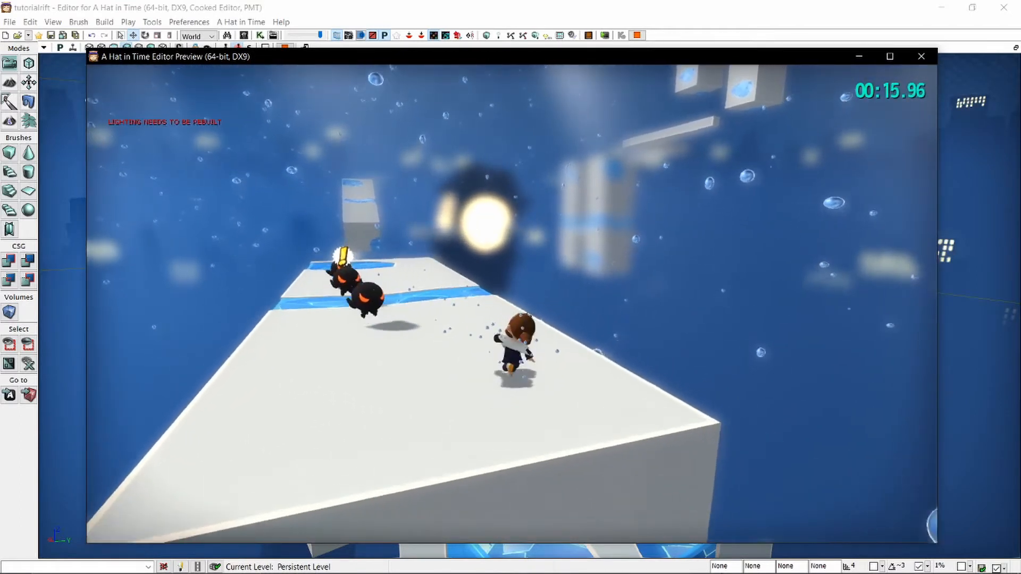
Jump beside the crows and attack them until they are defeated.
key("space")
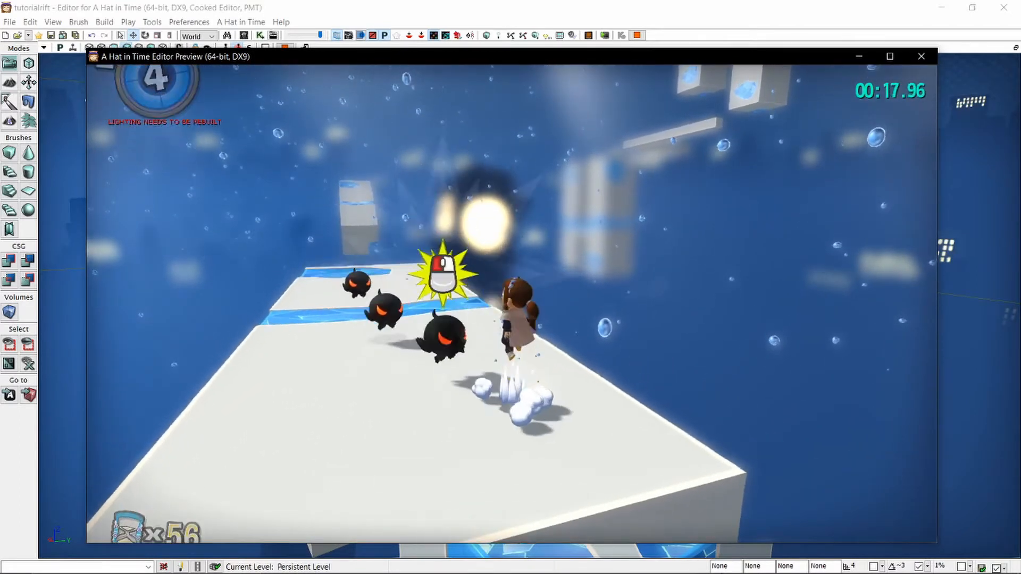
key("space")
left_click(511, 304)
left_click(512, 304)
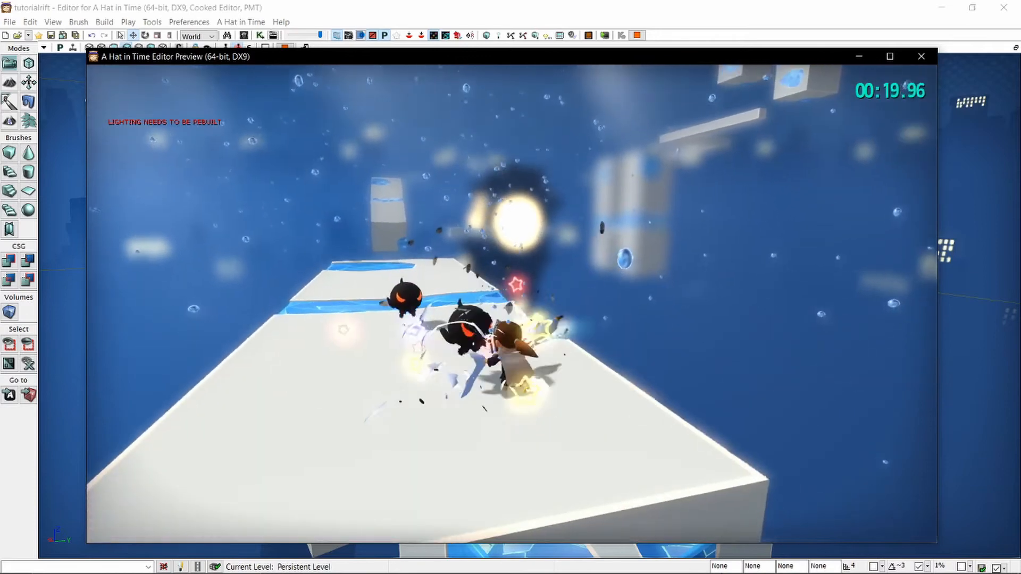
left_click(512, 304)
left_click(512, 304)
key("w")
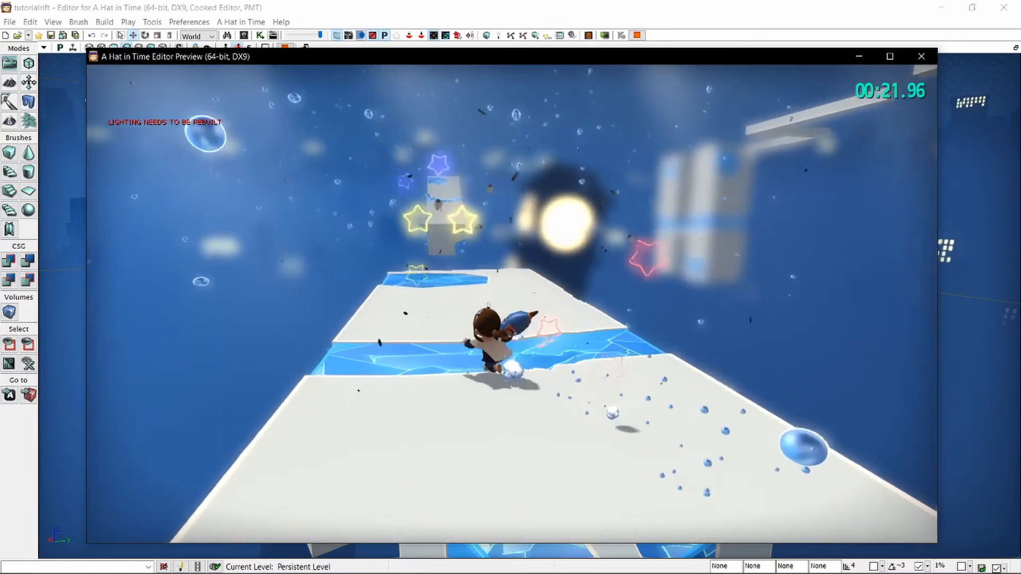
Run to the far end of the enlarged platform and double-jump towards the distant platform.
key("space")
key("space")
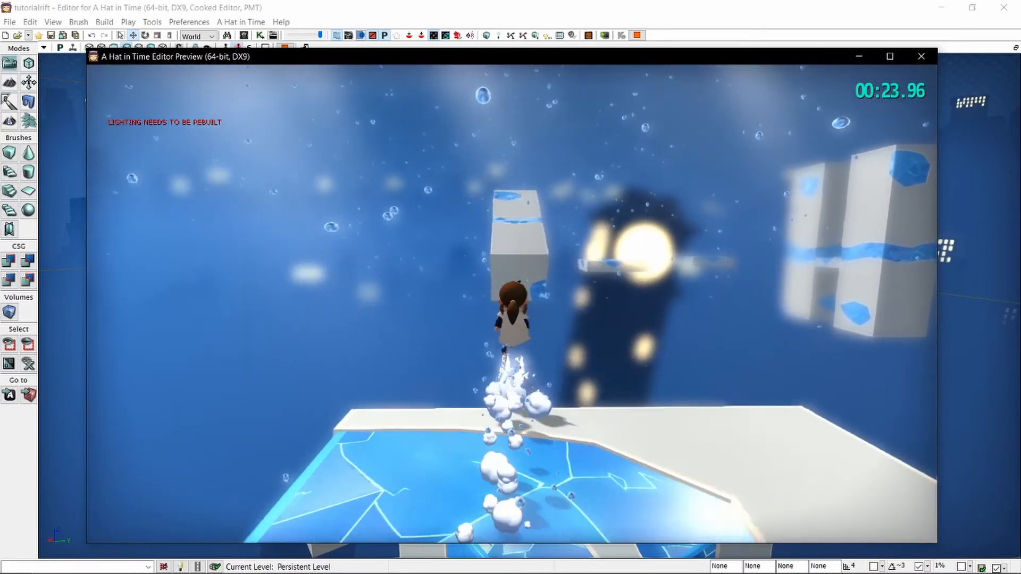
key("space")
key("space")
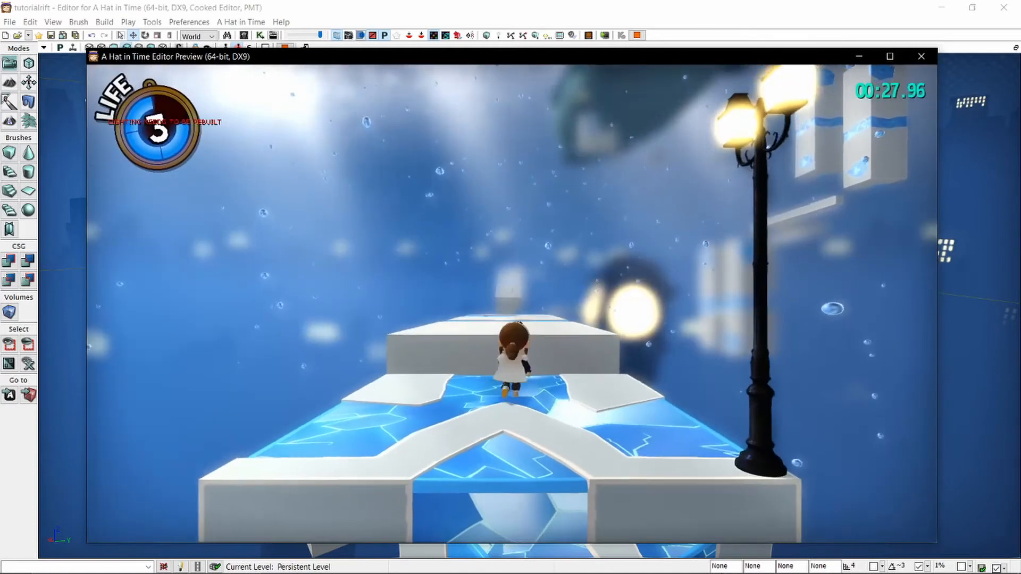
Run around the far part of the enlarged platform and try to leap across the gap to the tilted block.
key("space")
key("space")
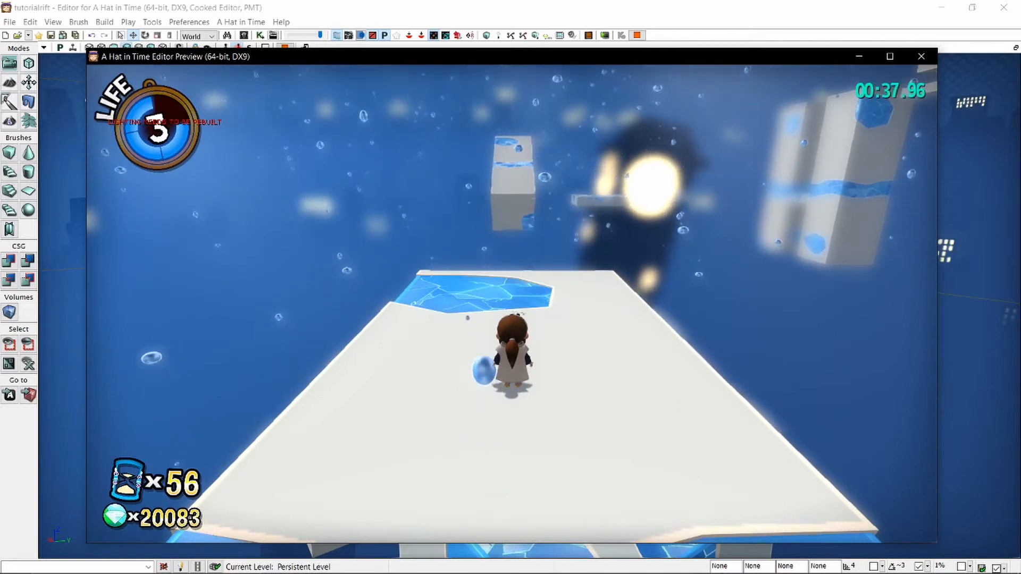
key("w")
key("d")
key("s")
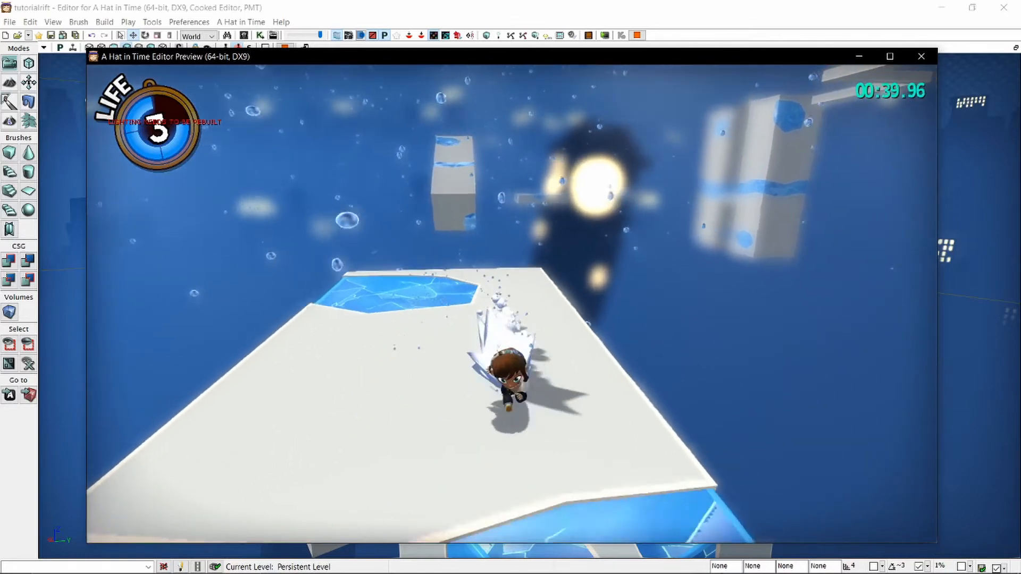
key("a")
key("w")
key("space")
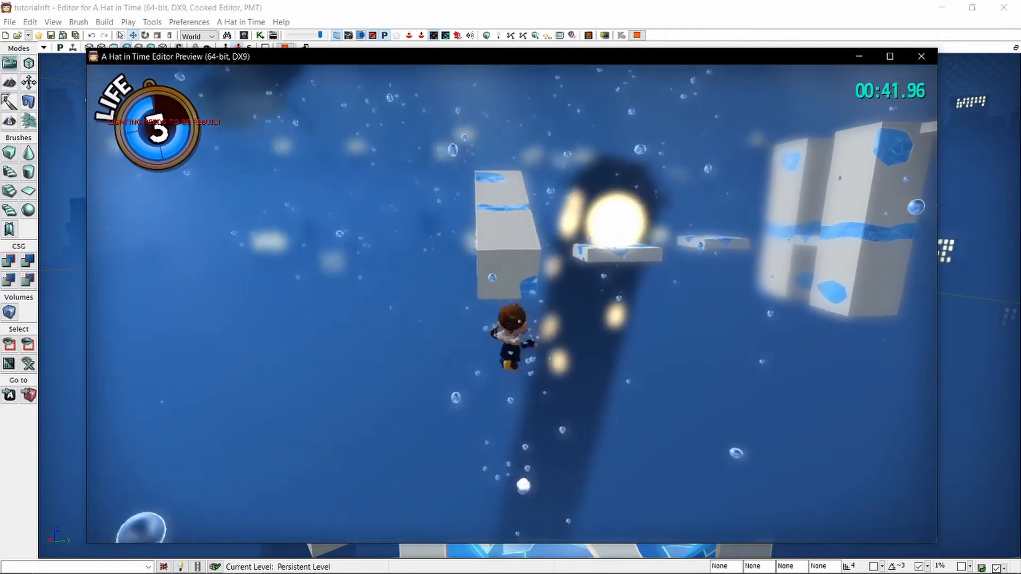
Run along the enlarged platform, leap across the gap onto the tilted block and end the playtest.
key("s")
key("space")
key("d")
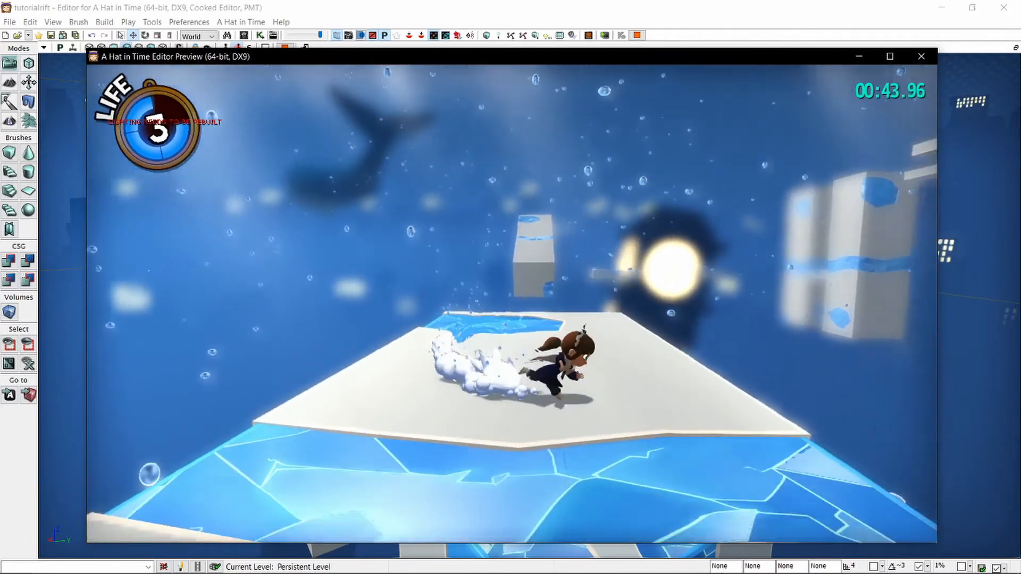
key("w")
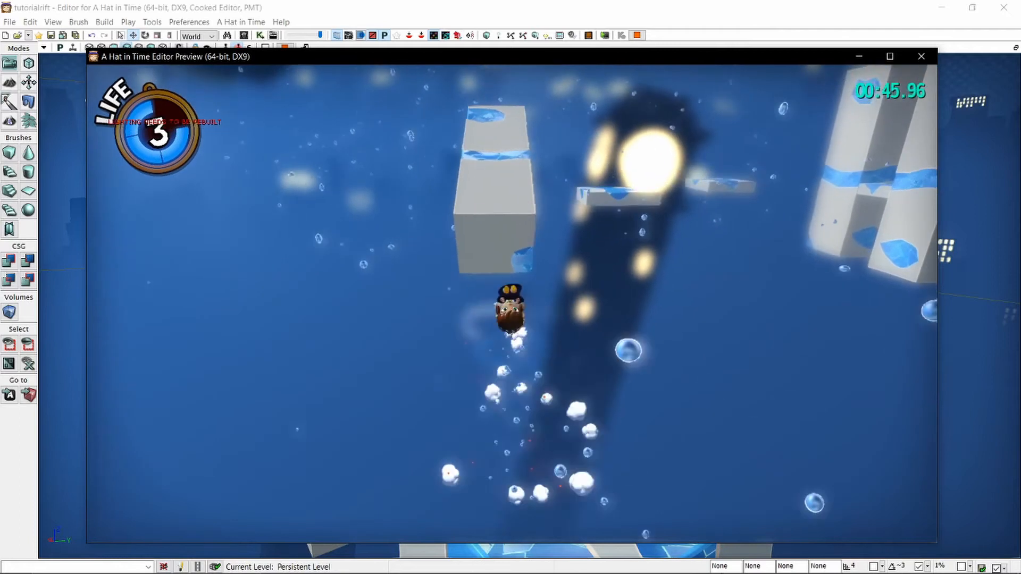
key("w")
key("space")
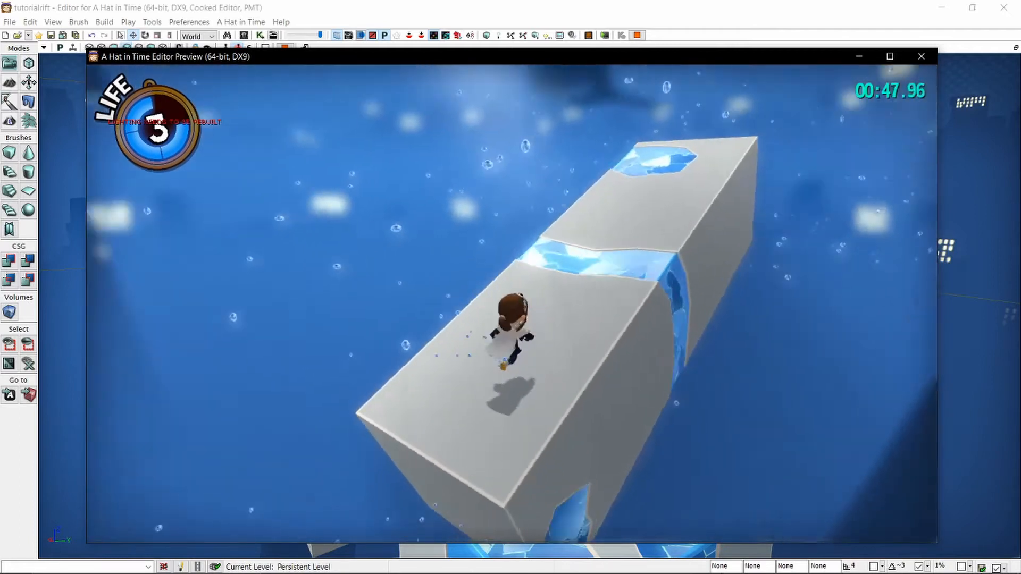
key("Escape")
Open the list of actor classes and search it for "hookshot".
right_click_drag(532, 213, 522, 209)
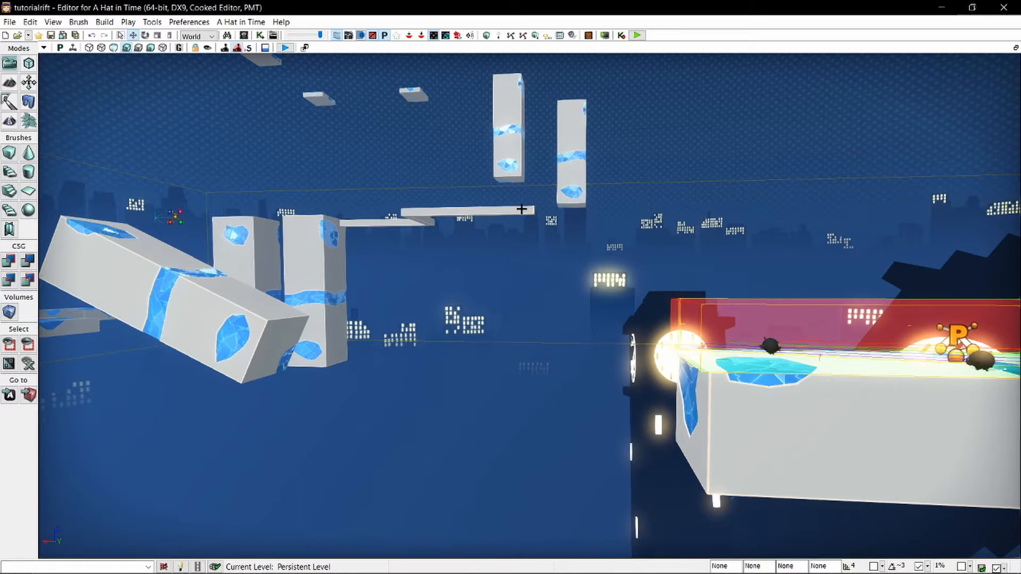
right_click_drag(522, 209, 522, 210)
key("s")
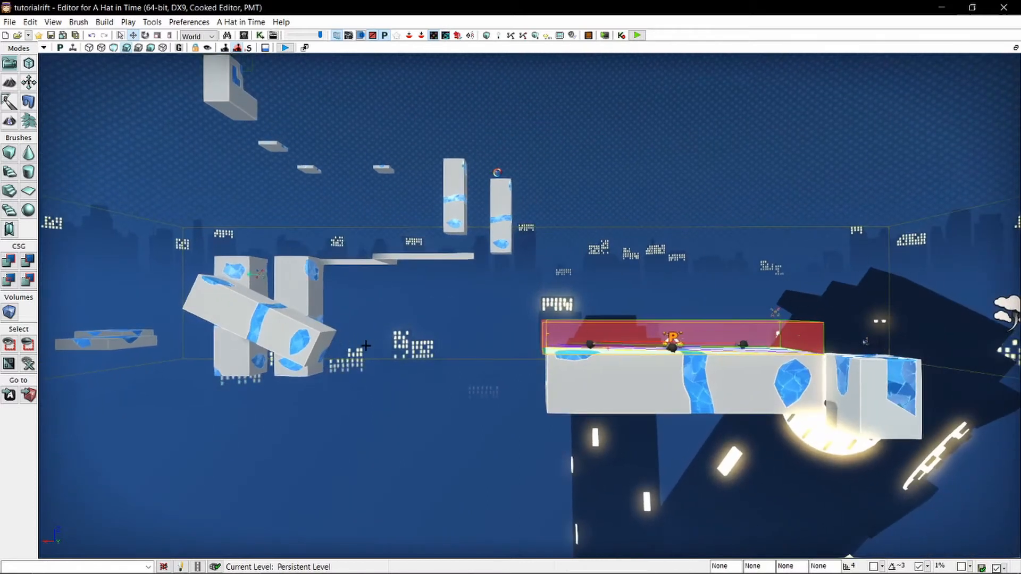
key("ctrl+shift+f")
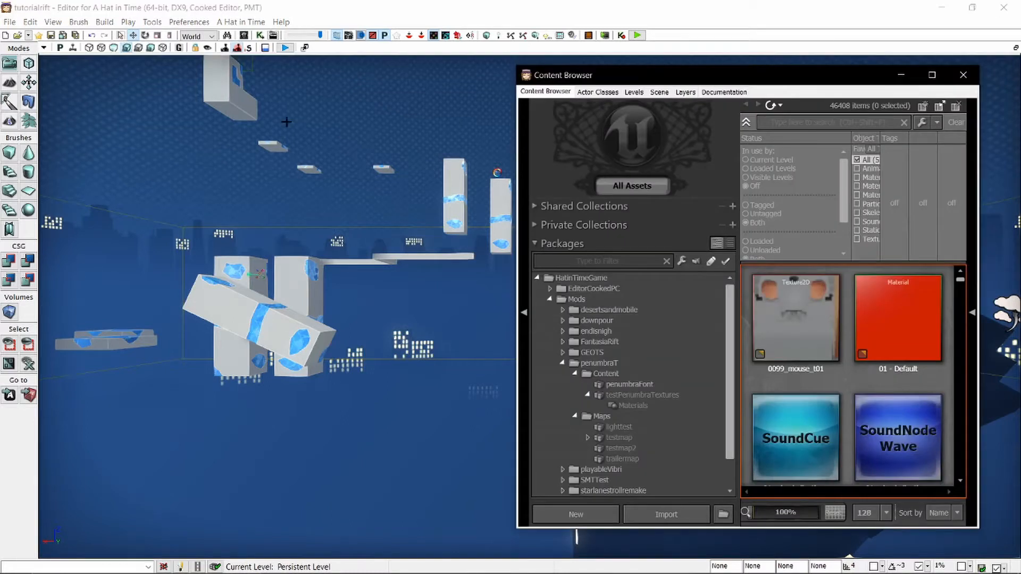
key("w")
right_click_drag(438, 161, 438, 162)
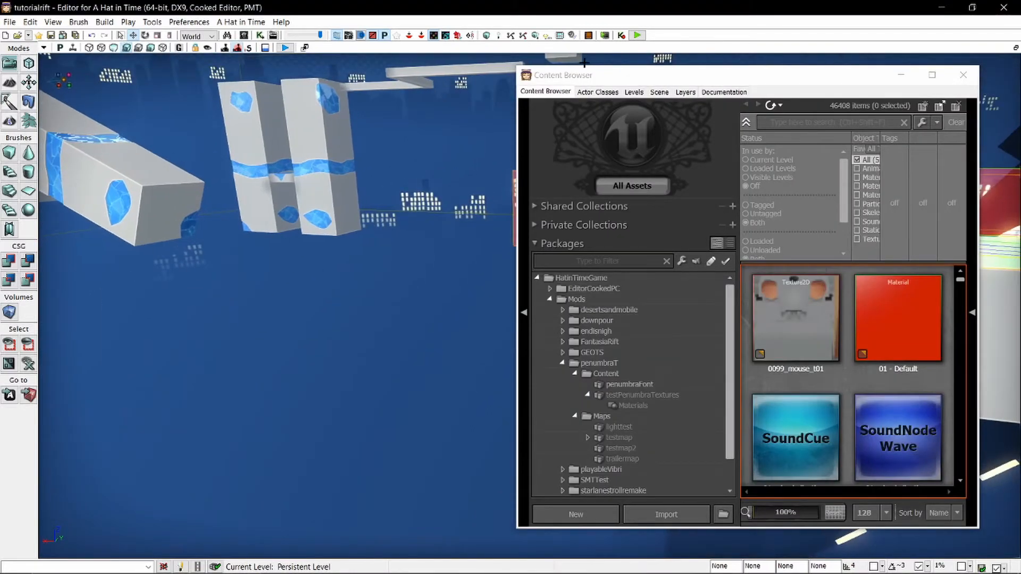
left_click_drag(567, 78, 593, 76)
left_click(662, 75)
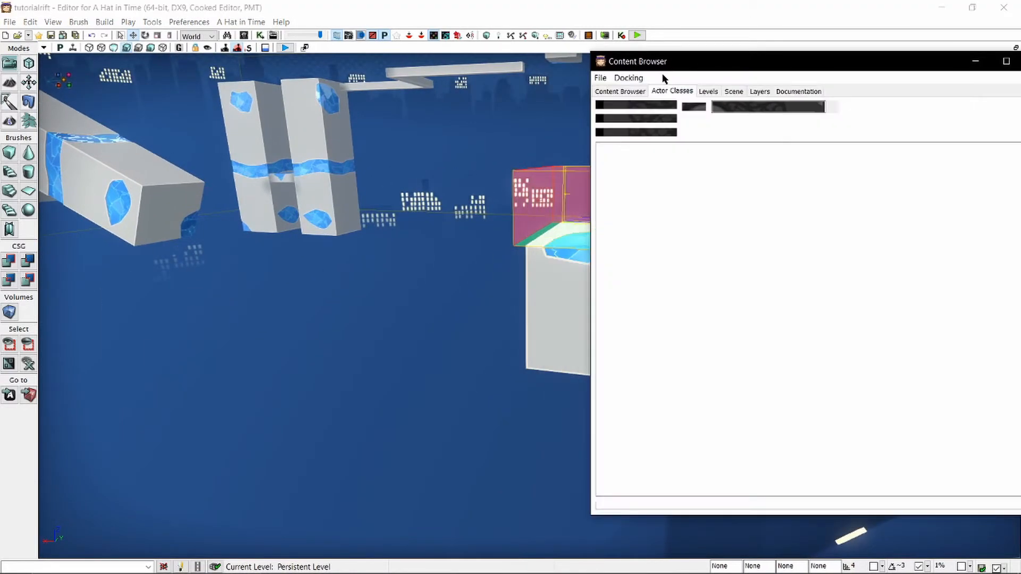
double_click(766, 107)
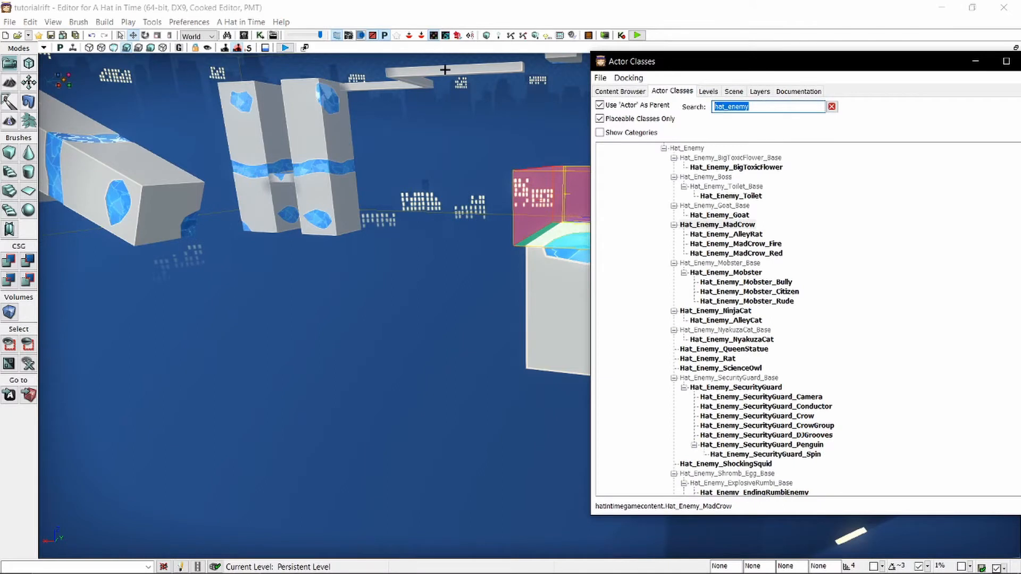
type("hookshot")
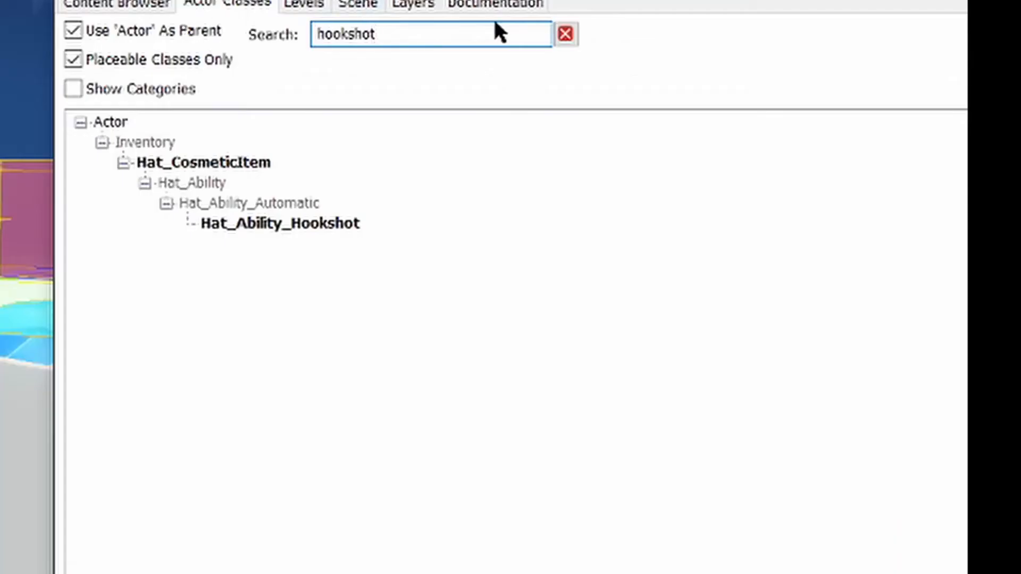
Search the actor classes for "hookpoint" and choose the Hat_HookPoint_Thor class.
double_click(802, 106)
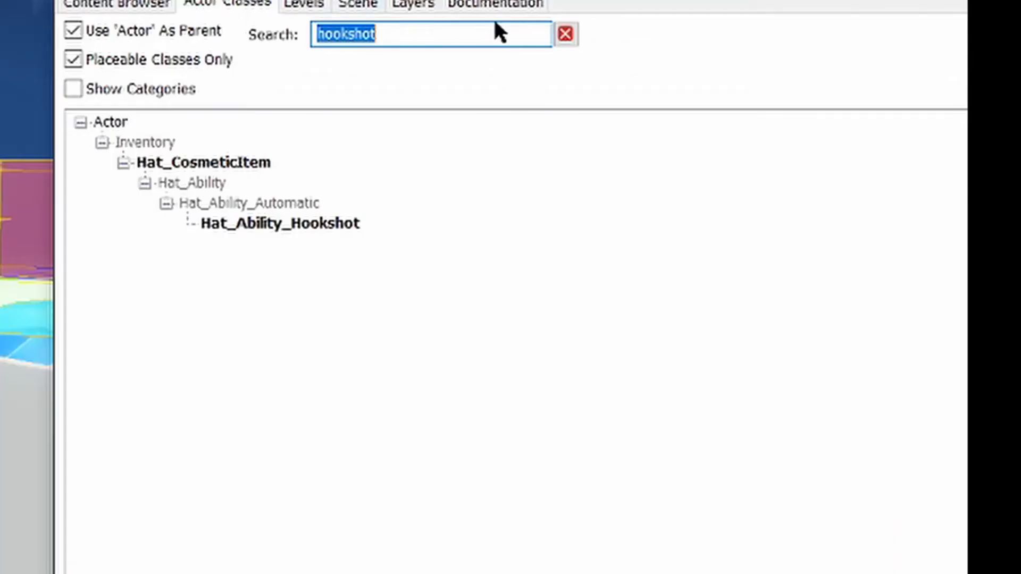
type("hoo")
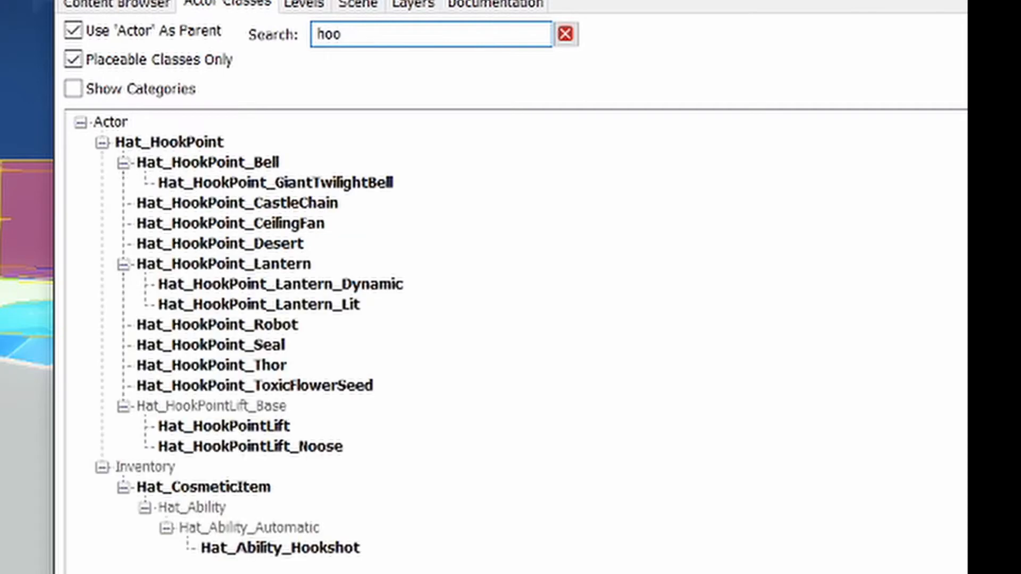
type("kpoint")
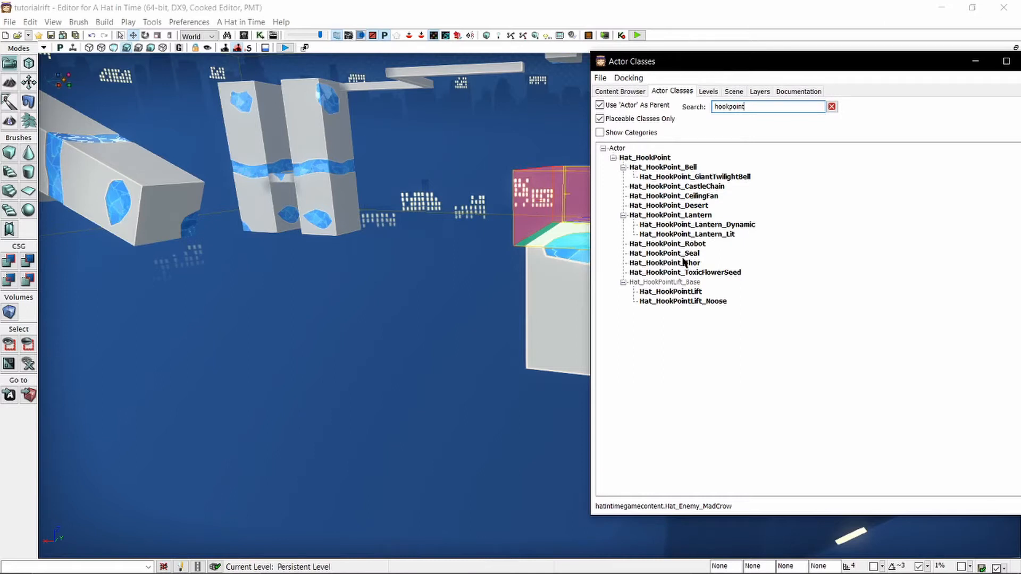
left_click(663, 266)
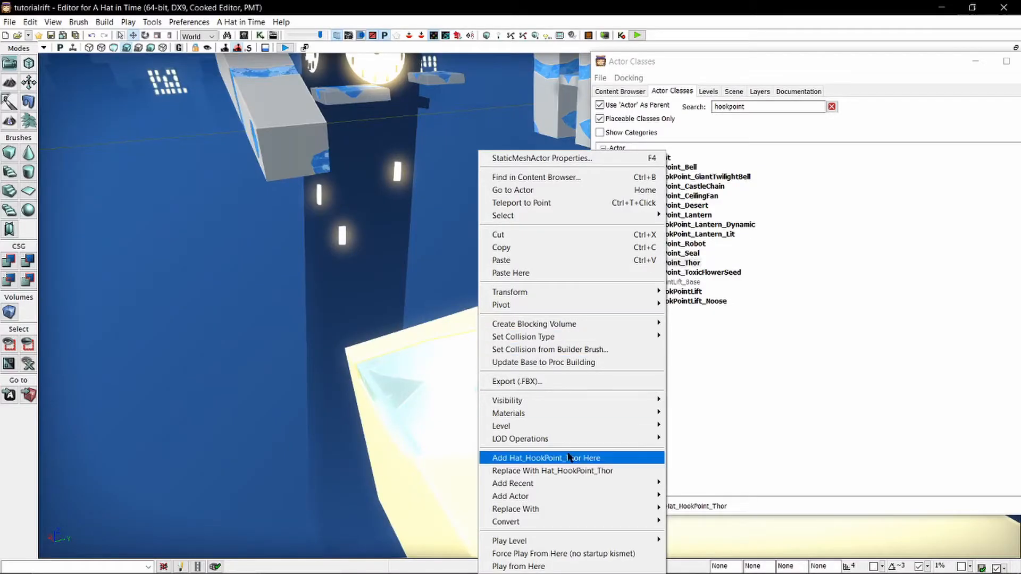
Add a Hat_HookPoint_Thor actor at the gap end of the enlarged platform and put the class browser away.
left_click(570, 458)
mouse_move(376, 335)
right_mouse_down()
mouse_move(390, 332)
mouse_move(376, 335)
mouse_move(367, 320)
right_mouse_up()
left_click(376, 336)
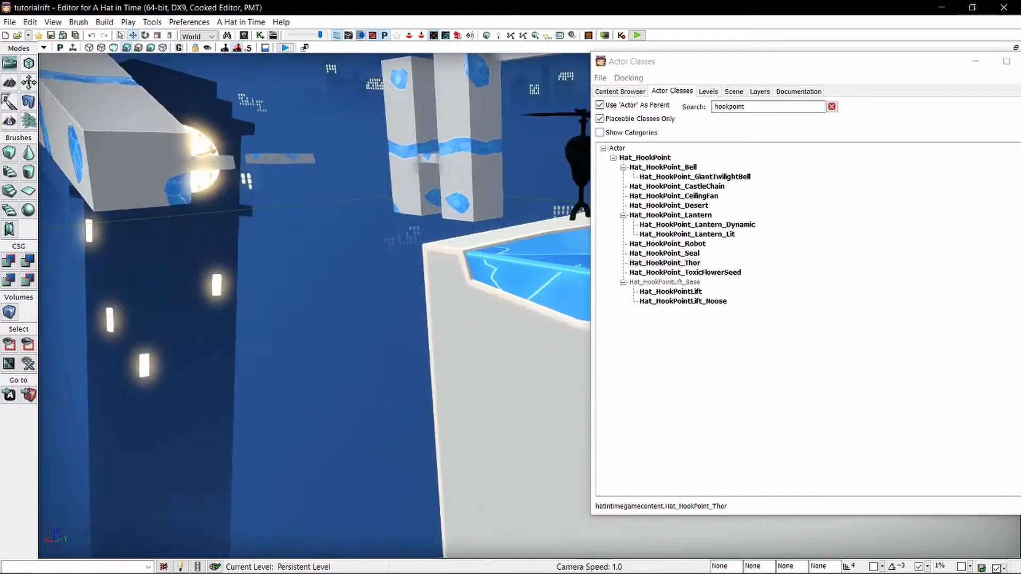
scroll(452, 191, "down", 2)
mouse_move(460, 241)
right_mouse_down()
mouse_move(452, 192)
mouse_move(461, 241)
right_mouse_up()
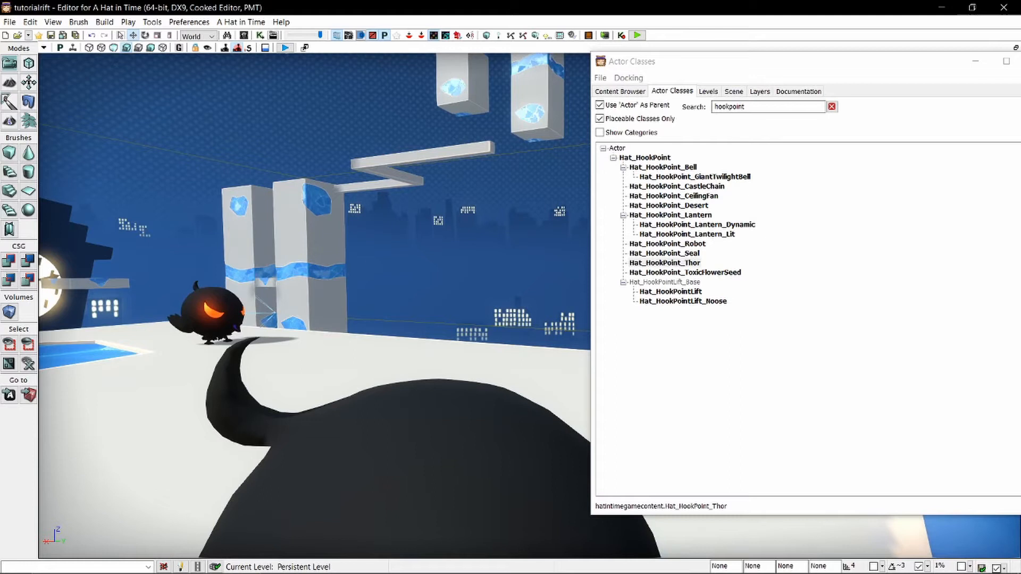
left_click_drag(314, 266, 303, 377)
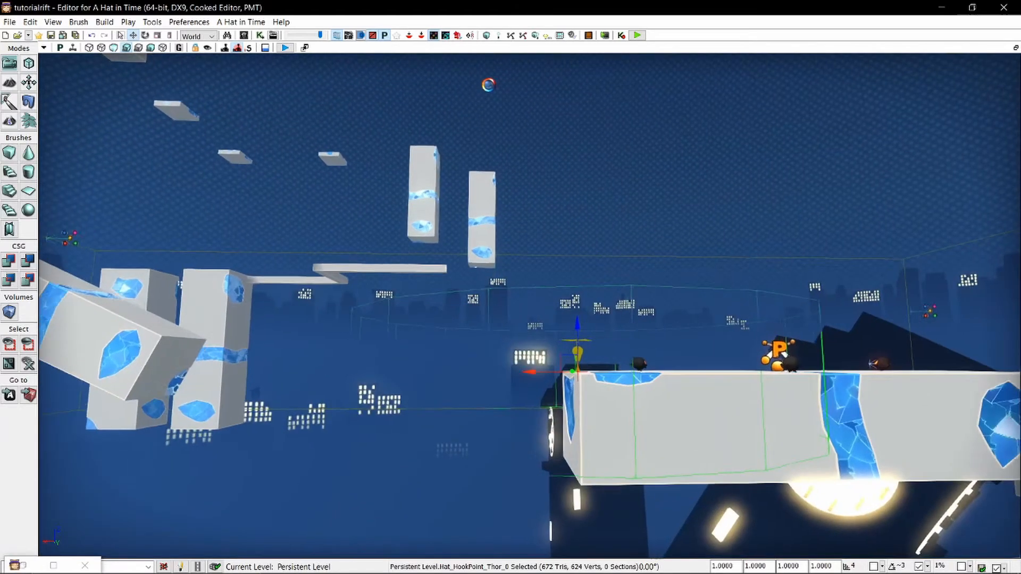
mouse_move(729, 256)
right_mouse_down()
mouse_move(729, 234)
mouse_move(728, 256)
right_mouse_up()
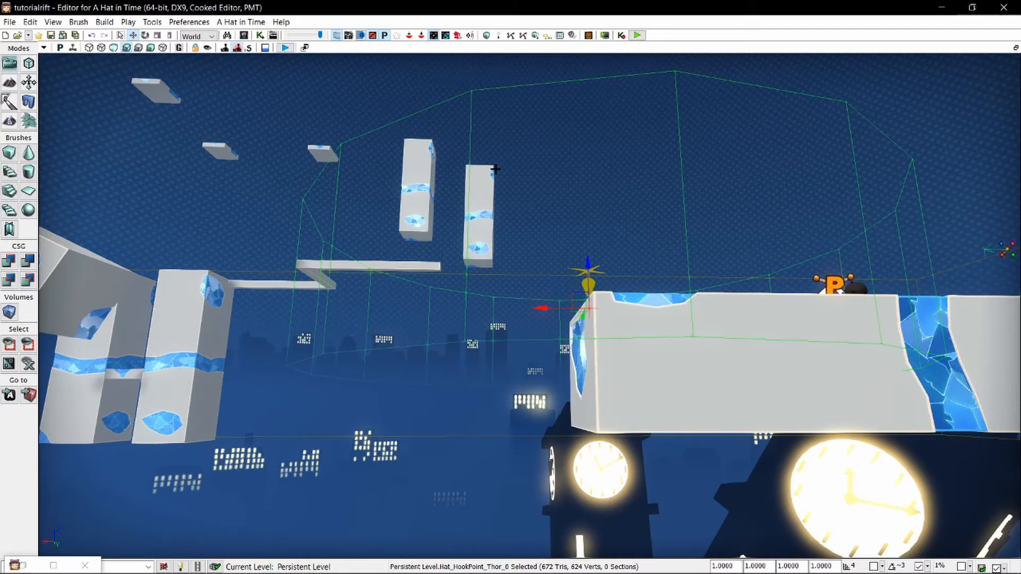
Move the hook point off the enlarged platform to midway over the gap before the tilted block, and raise it higher.
right_click_drag(532, 262, 523, 333)
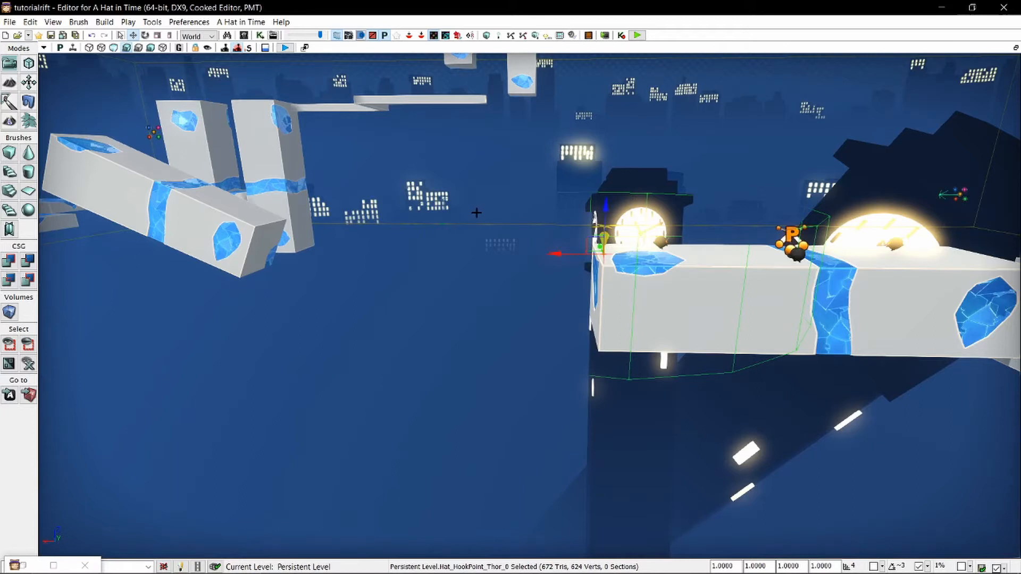
key("f")
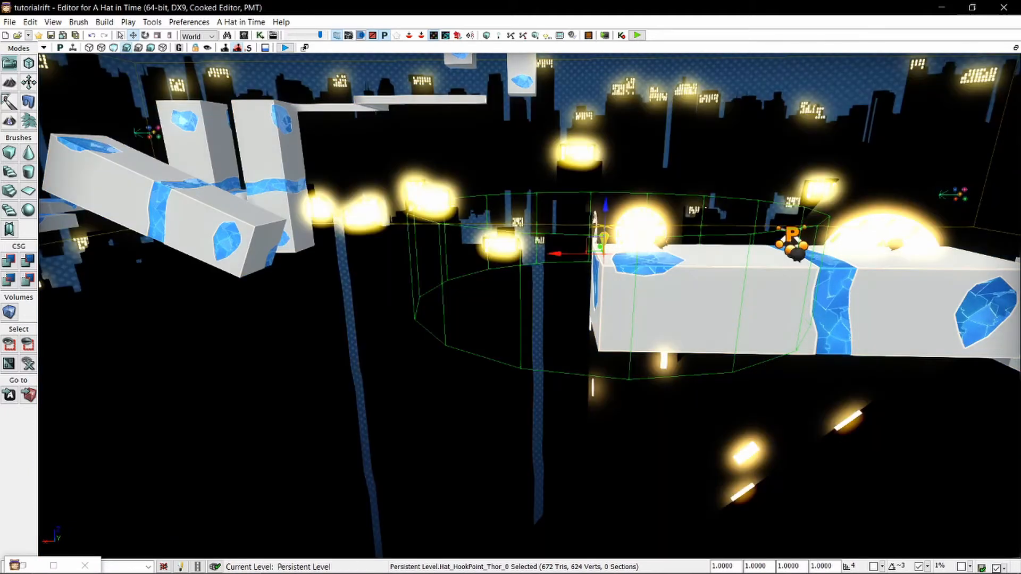
right_click_drag(633, 220, 639, 259)
left_click_drag(616, 274, 459, 273)
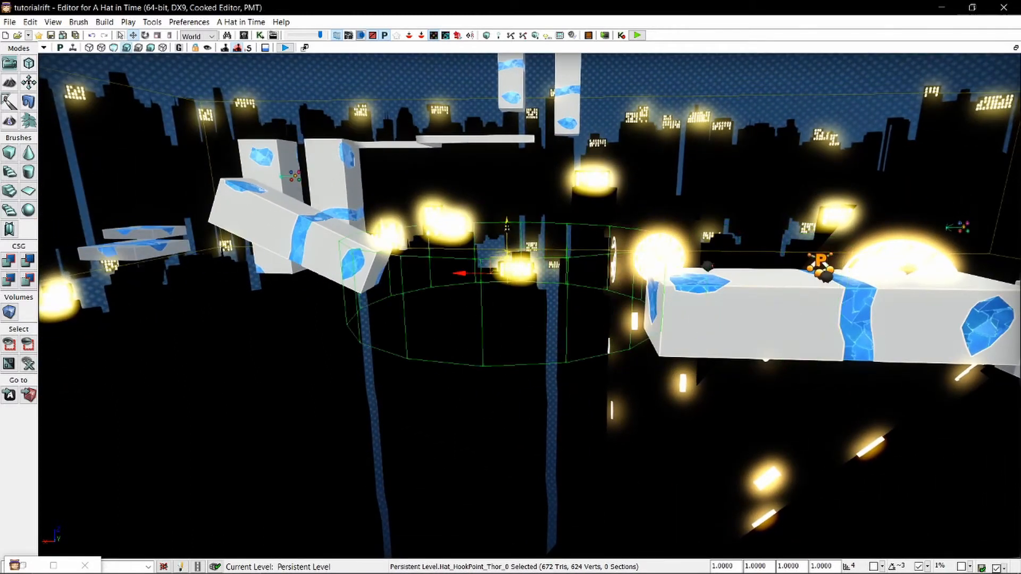
left_click_drag(506, 232, 506, 174)
right_click_drag(506, 174, 10, 150)
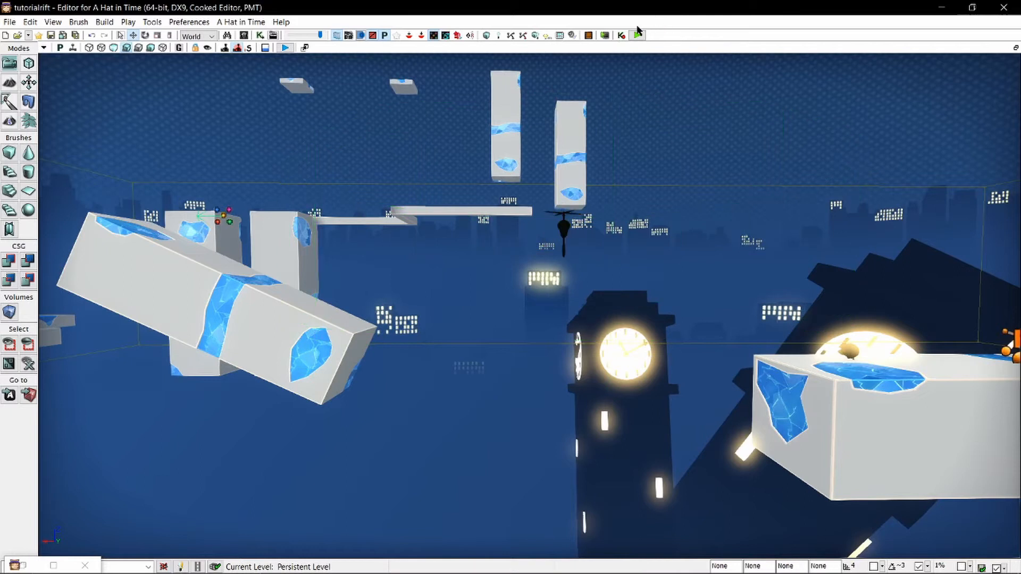
Playtest the level and swing on the hook point across the gap between the enlarged platform and the tilted block in both directions.
left_click(637, 35)
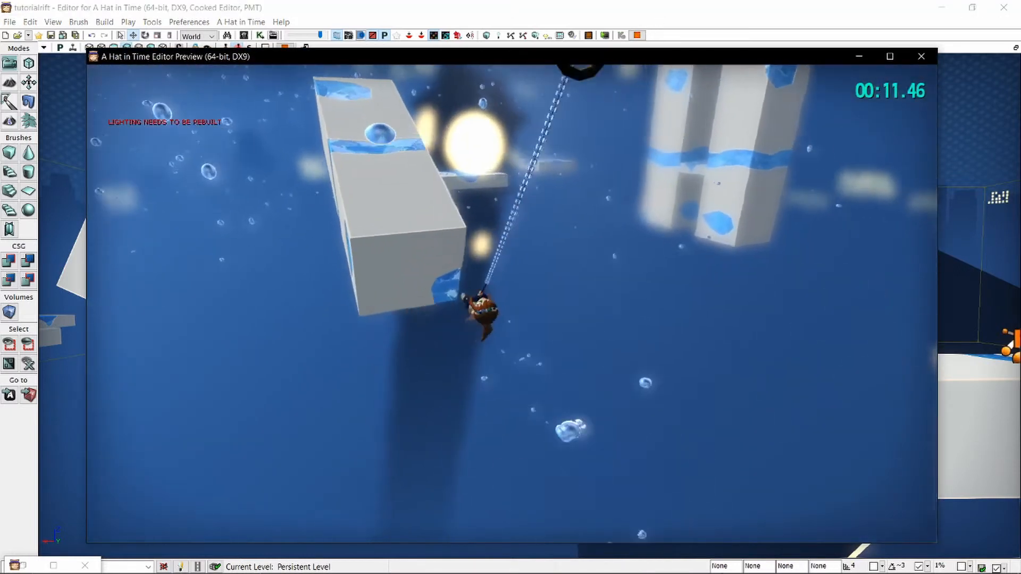
key("space")
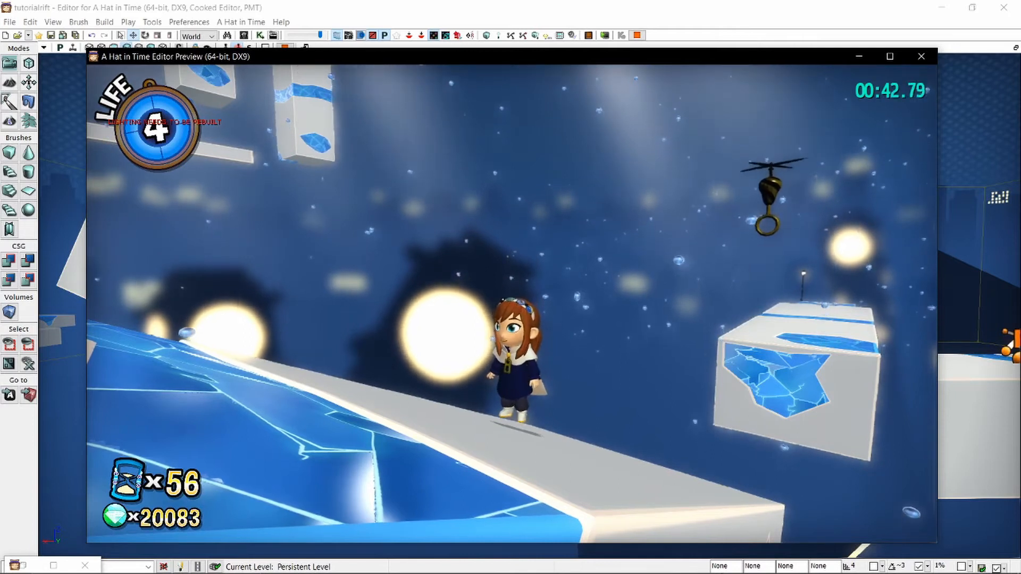
key("w")
key("space")
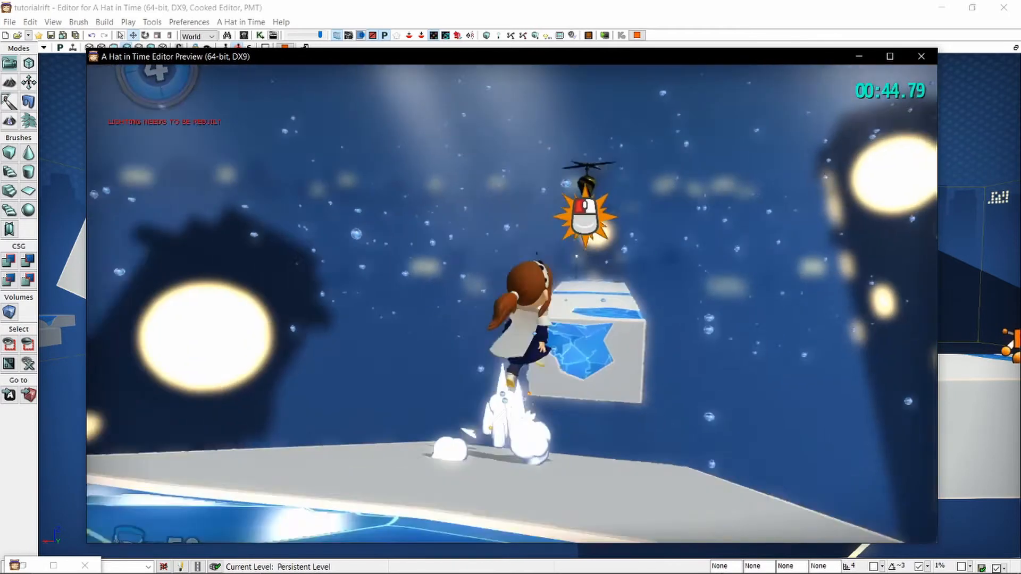
left_click(511, 304)
key("space")
key("w")
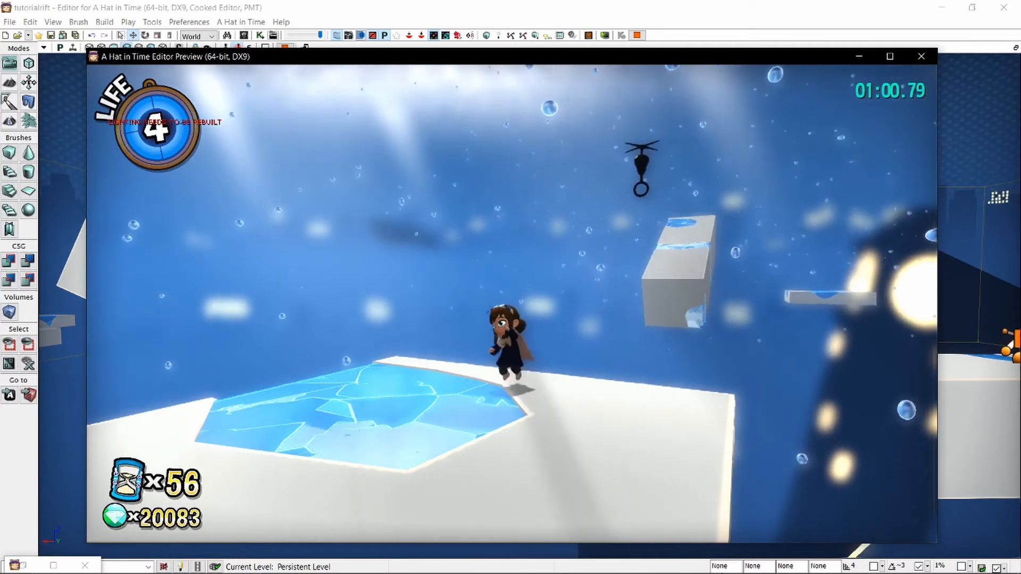
Cross the gap again and jump from the tilted block over the thin square platforms to the twin pillars.
key("space")
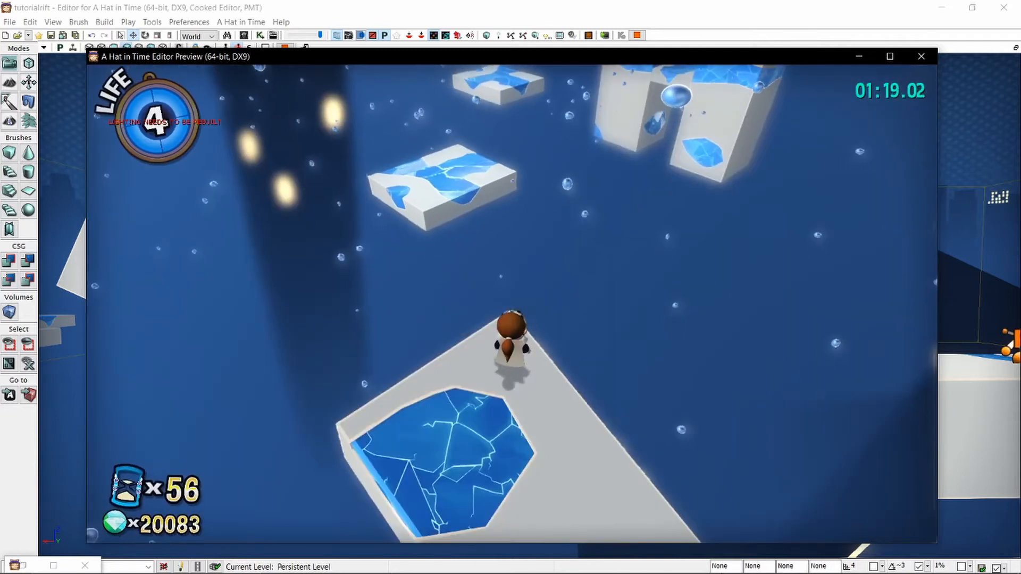
key("space")
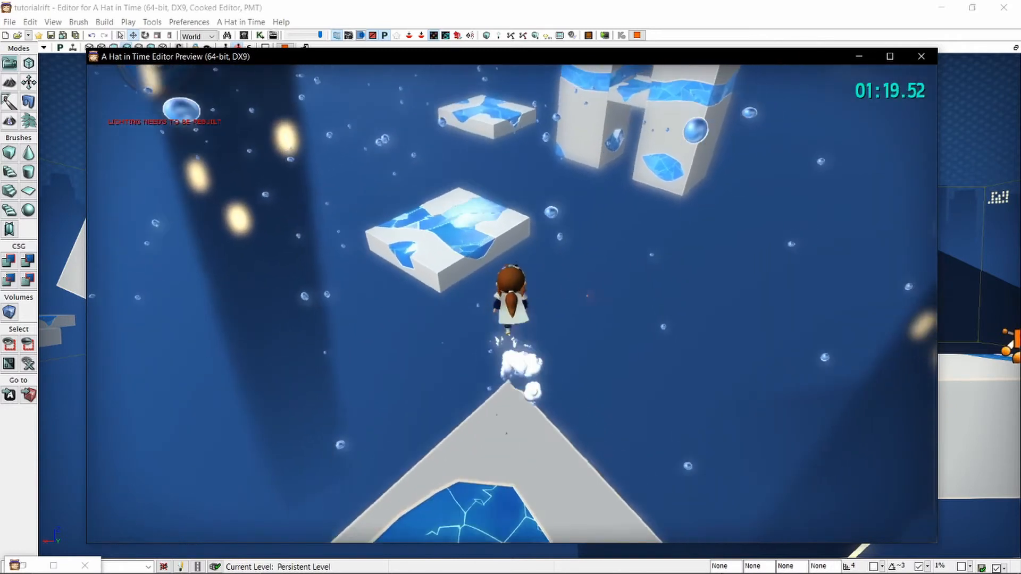
key("w")
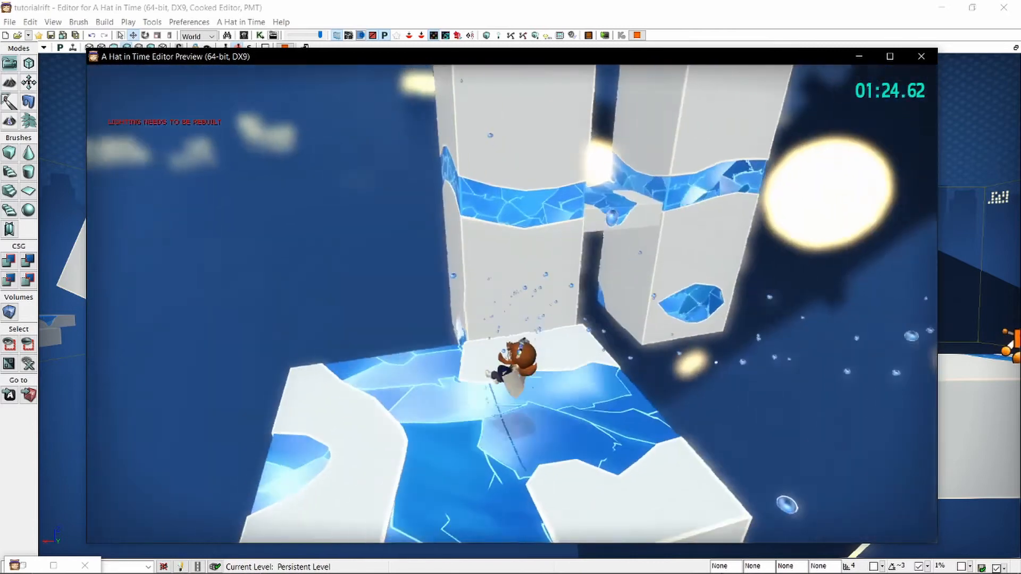
key("space")
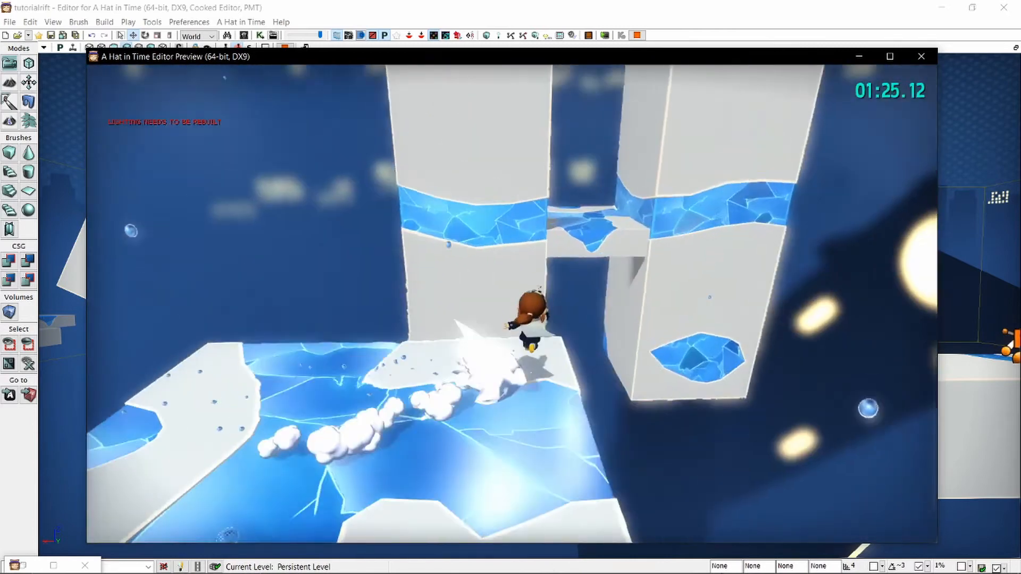
Wall-jump up between the twin pillars in the playtest to reach the top of the pillar.
key("space")
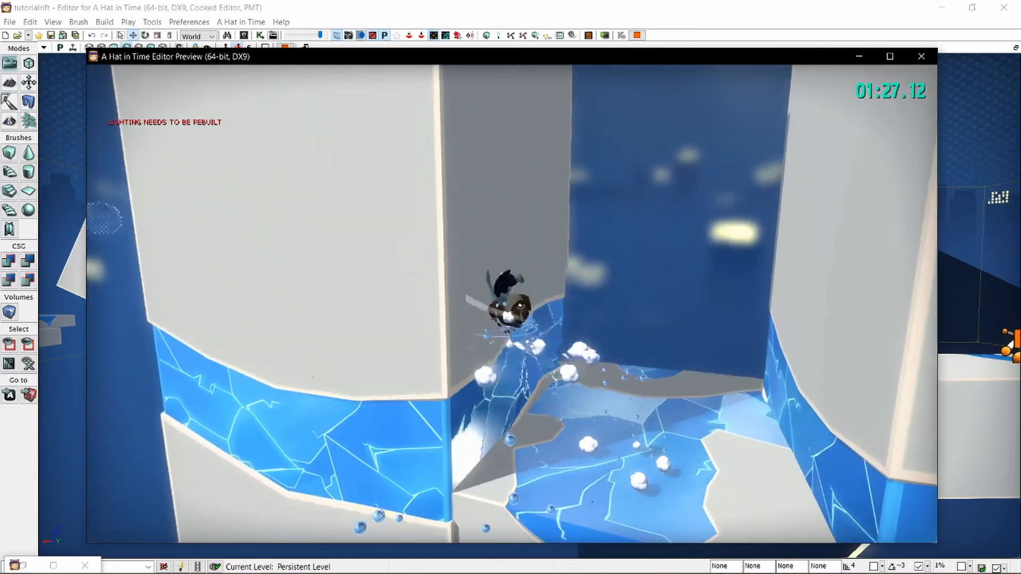
key("space")
key("space")
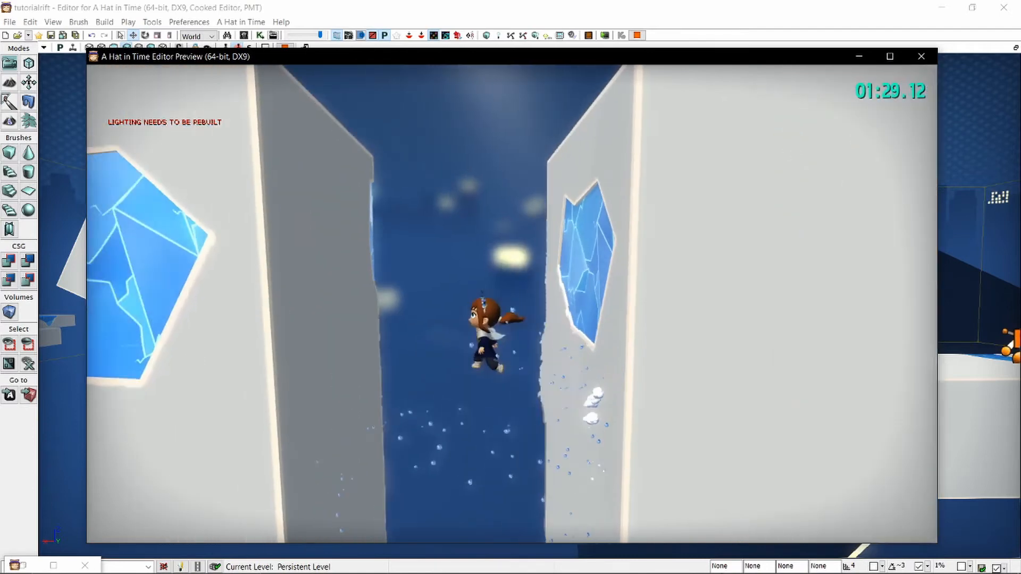
key("space")
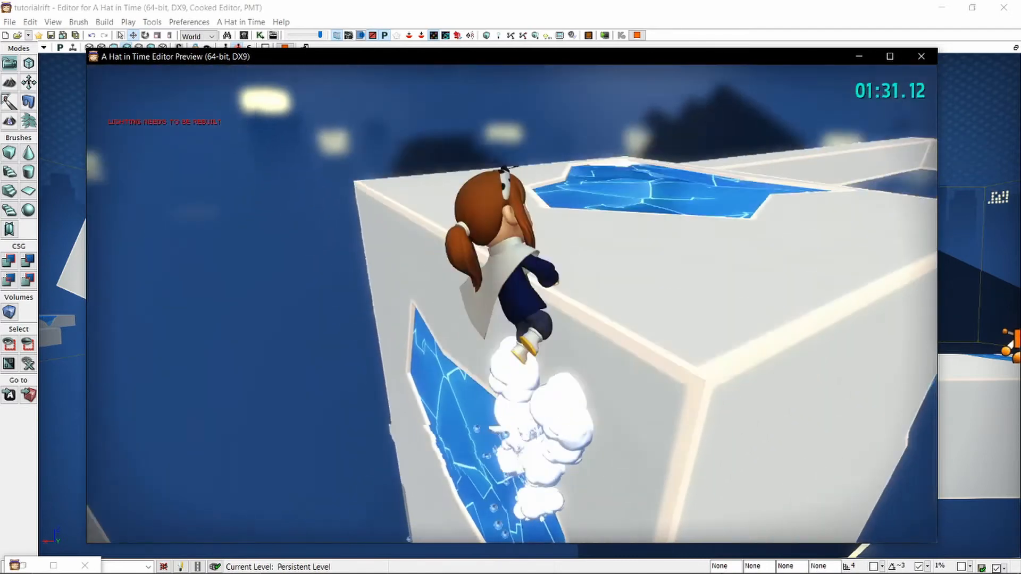
Run from the pillar top along the narrow zigzag beams to the last segment, and end the playtest.
key("w")
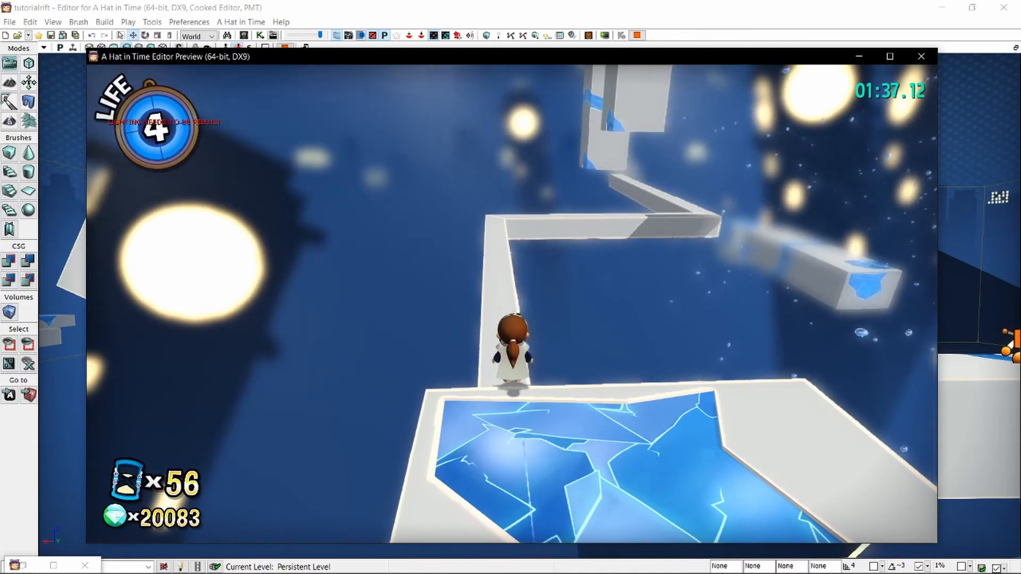
key("w")
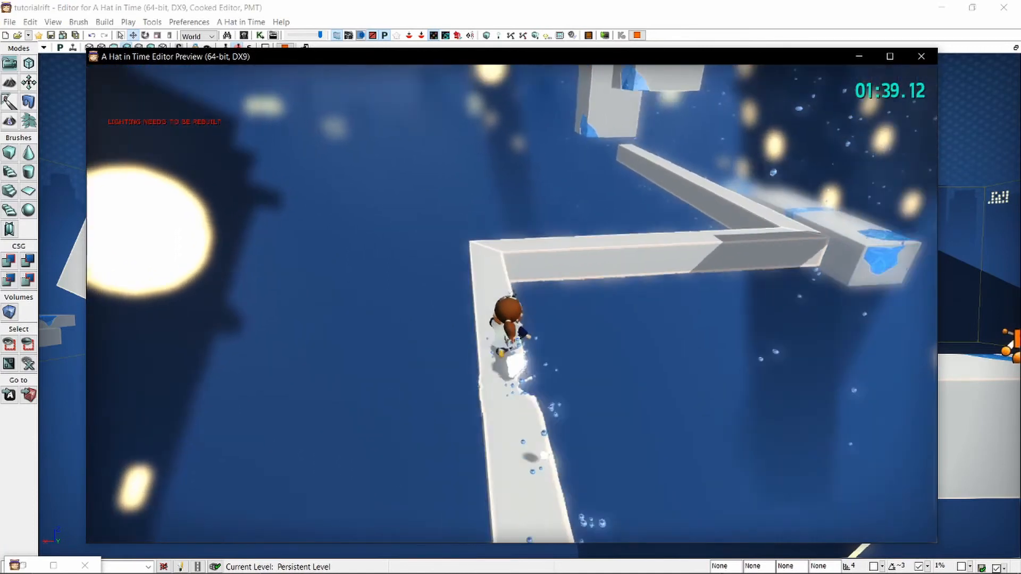
key("w")
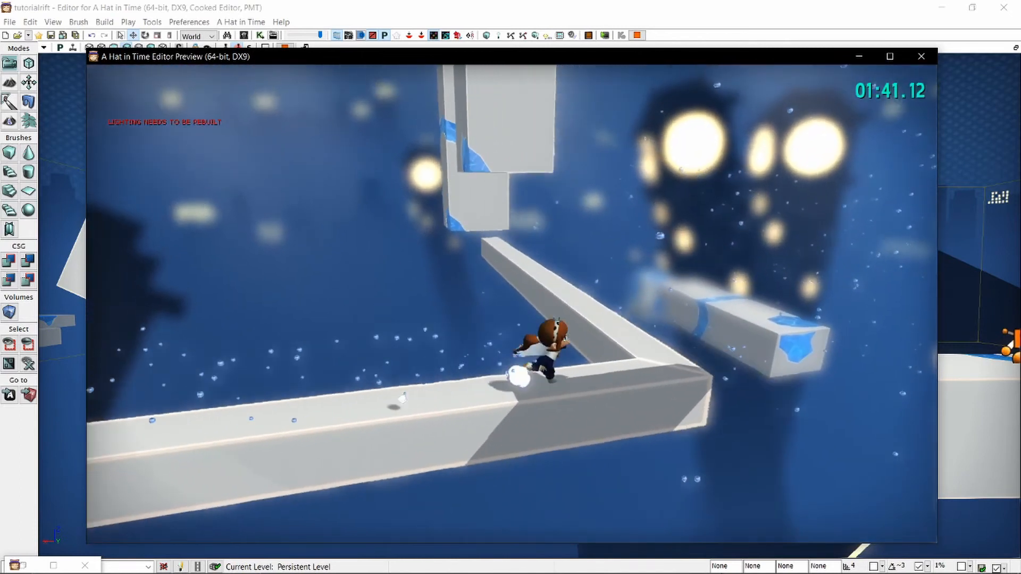
key("w")
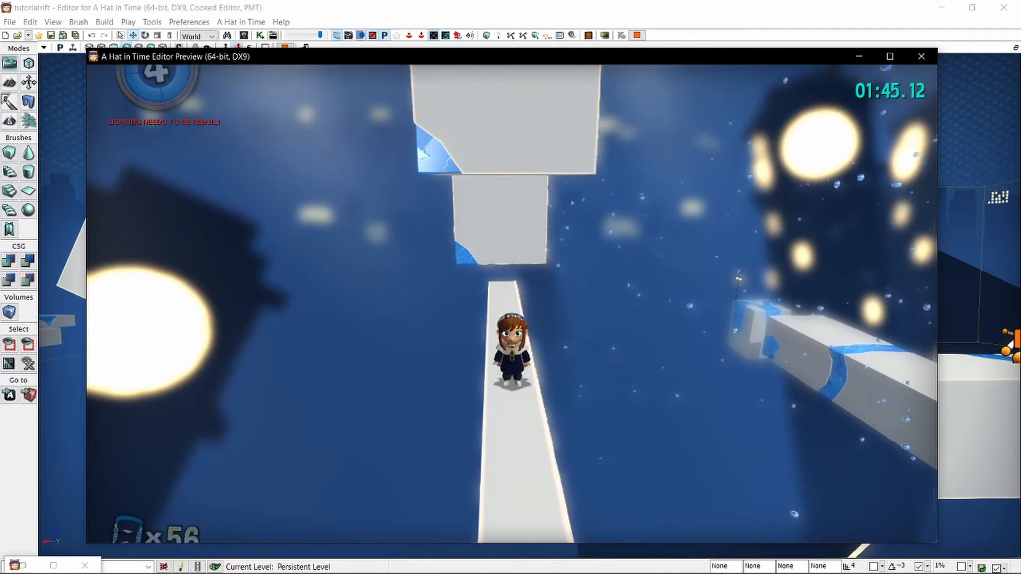
key("Escape")
Examine the Thor hook point's properties, including its skeletal mesh component settings, and close them.
key("w")
right_click_drag(500, 261, 564, 255)
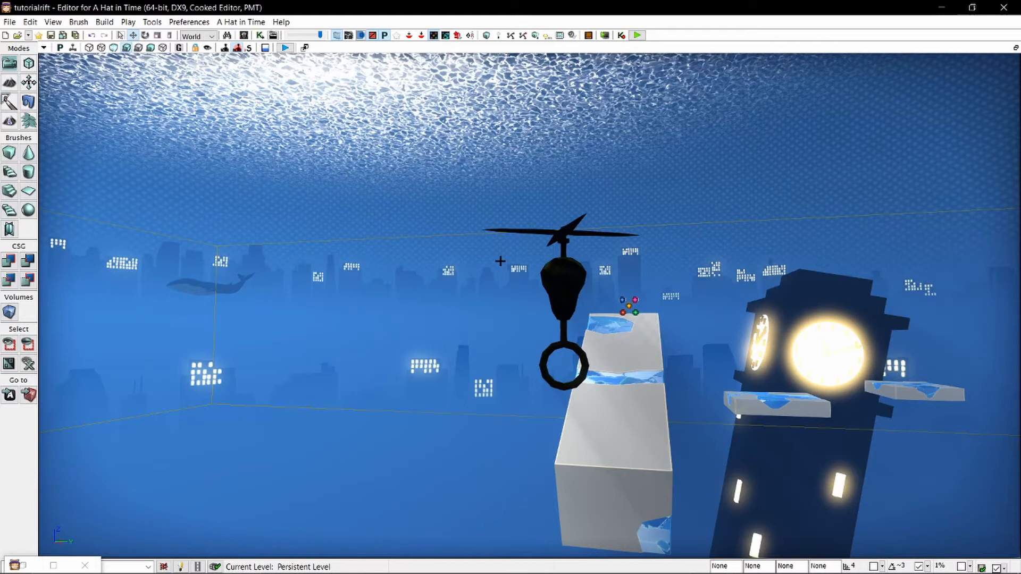
key("s")
right_click_drag(564, 256, 744, 313)
right_click_drag(230, 170, 335, 346)
key("w")
left_click(370, 356)
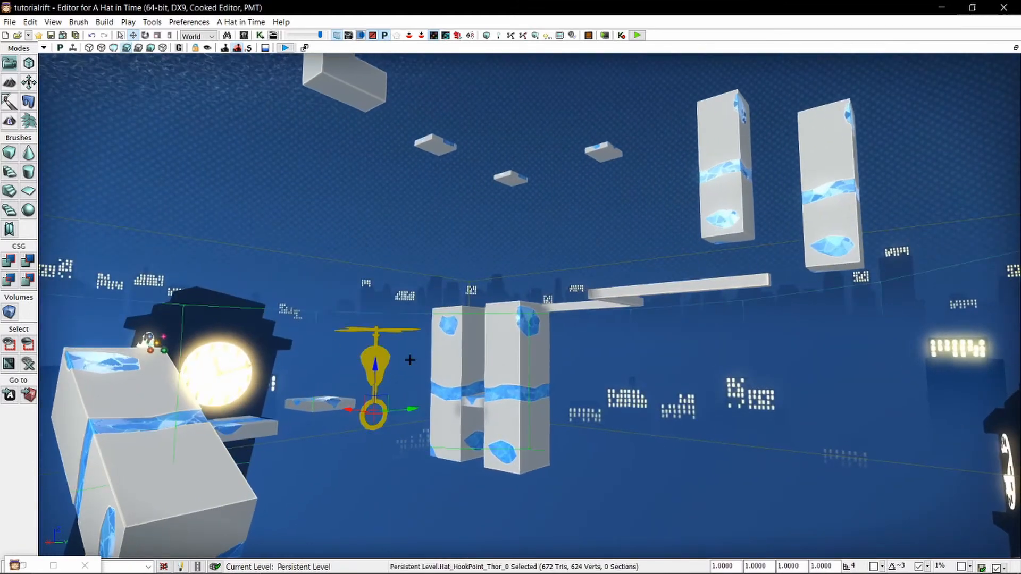
double_click(396, 365)
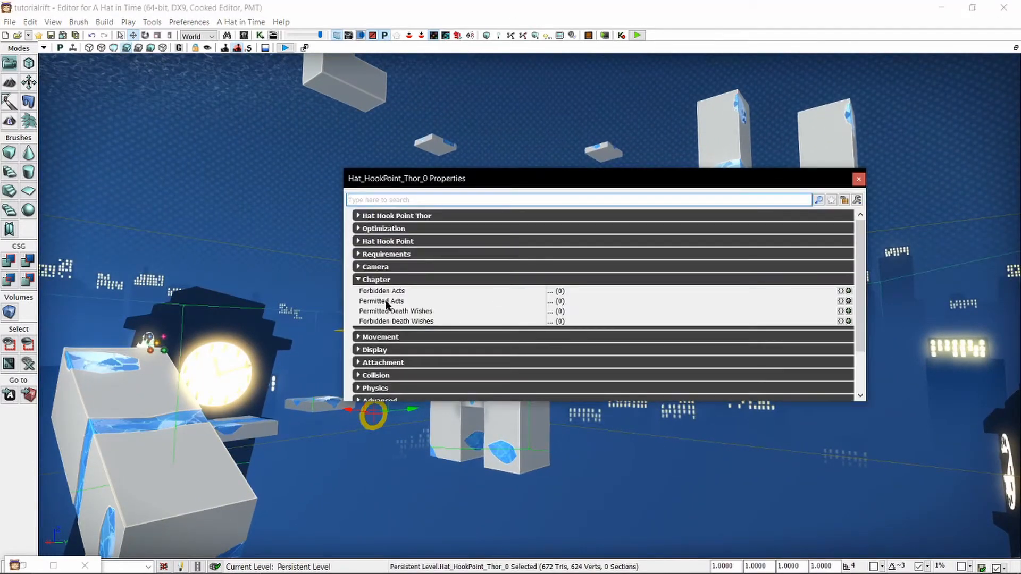
left_click(391, 216)
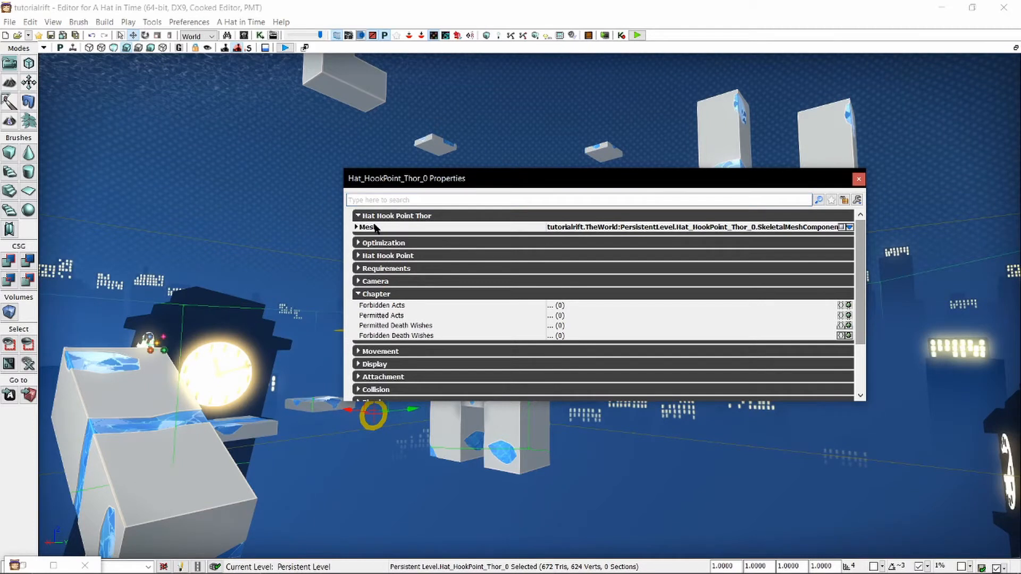
left_click(375, 227)
left_click(420, 240)
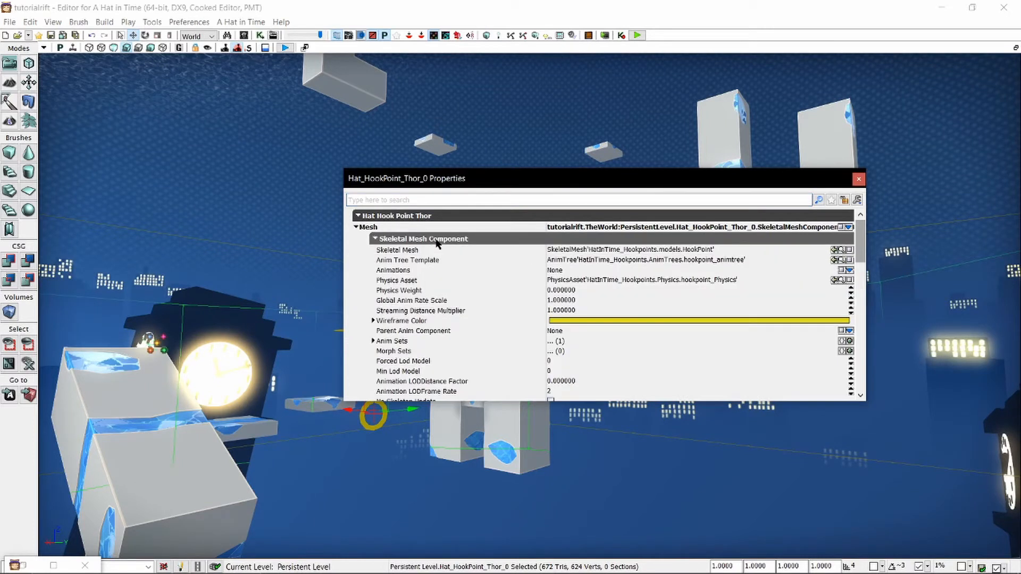
left_click(413, 227)
left_click(410, 216)
left_click(863, 178)
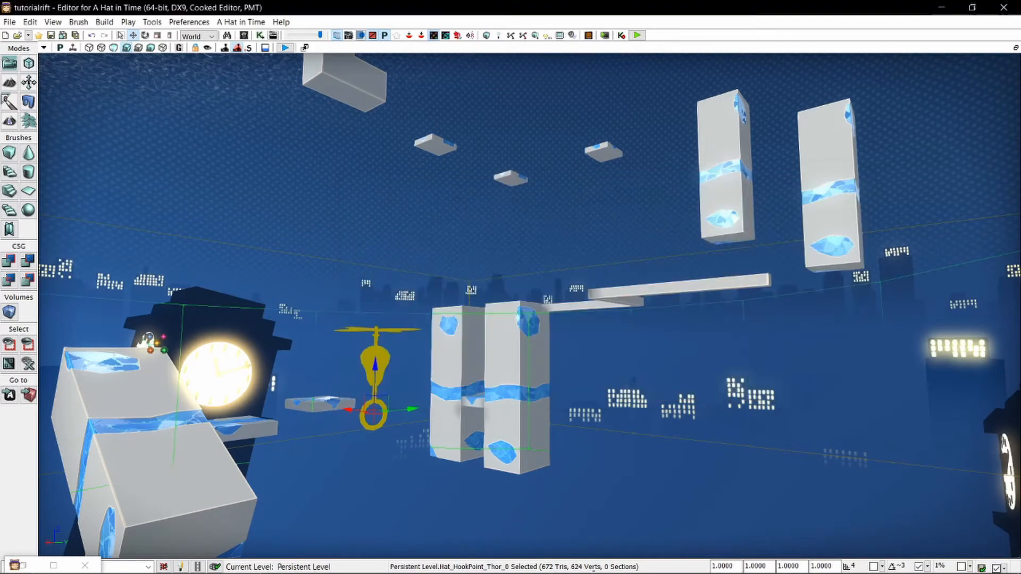
Add a plain Hat_HookPoint actor from the class browser at the edge of the enlarged platform.
right_click_drag(569, 259, 663, 318)
left_click(356, 260)
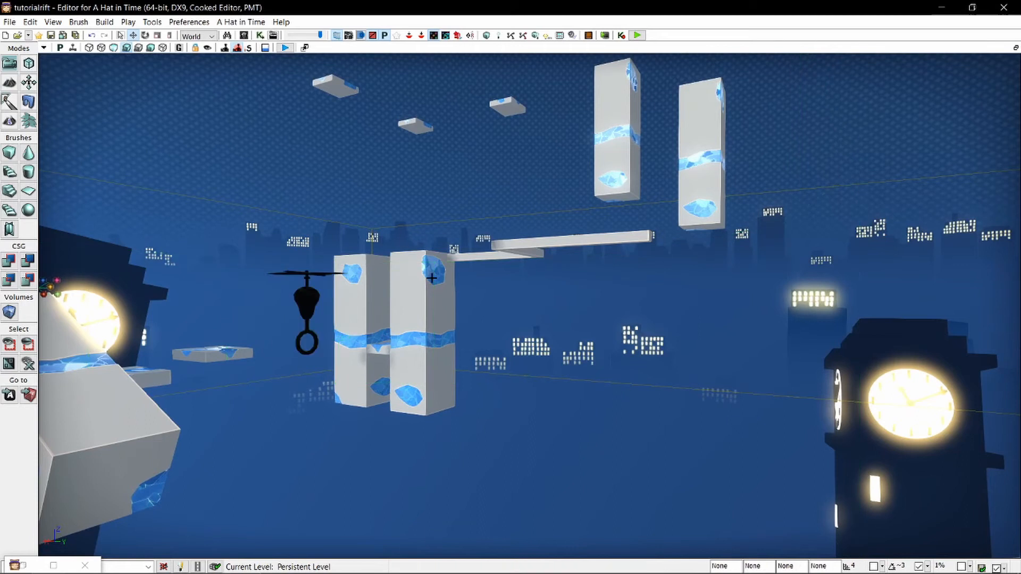
left_click(55, 565)
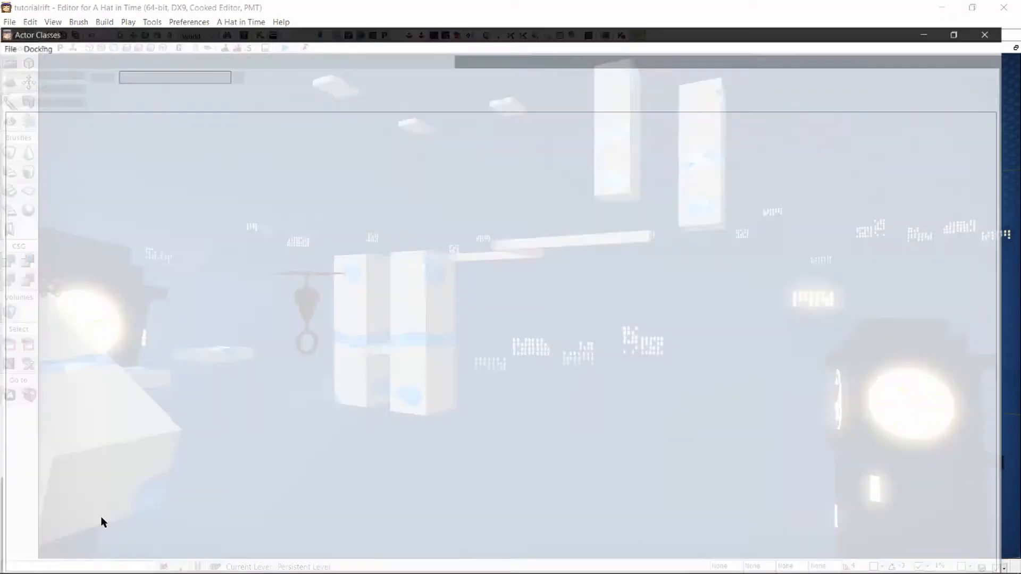
left_click(979, 11)
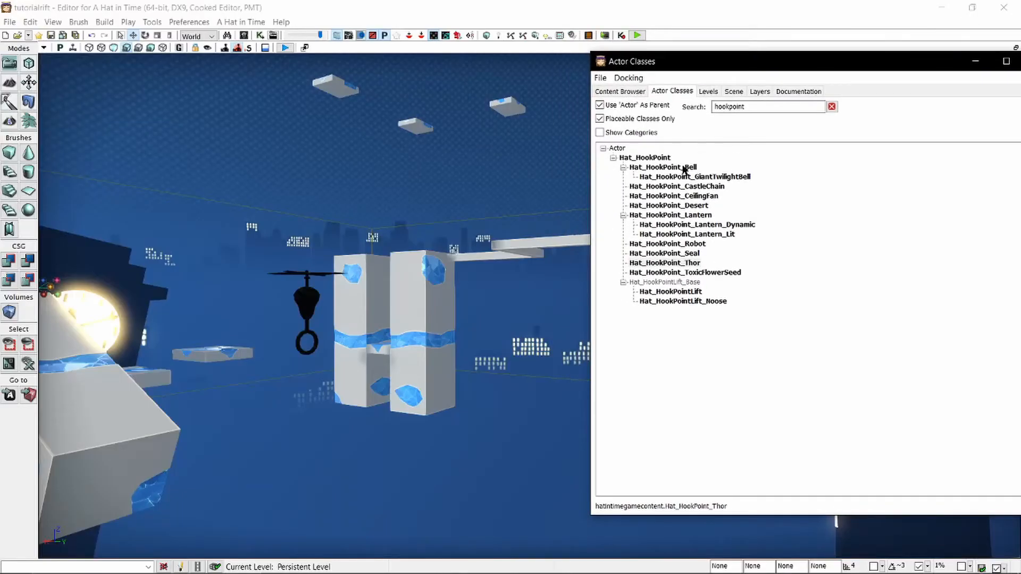
right_click_drag(416, 211, 293, 255)
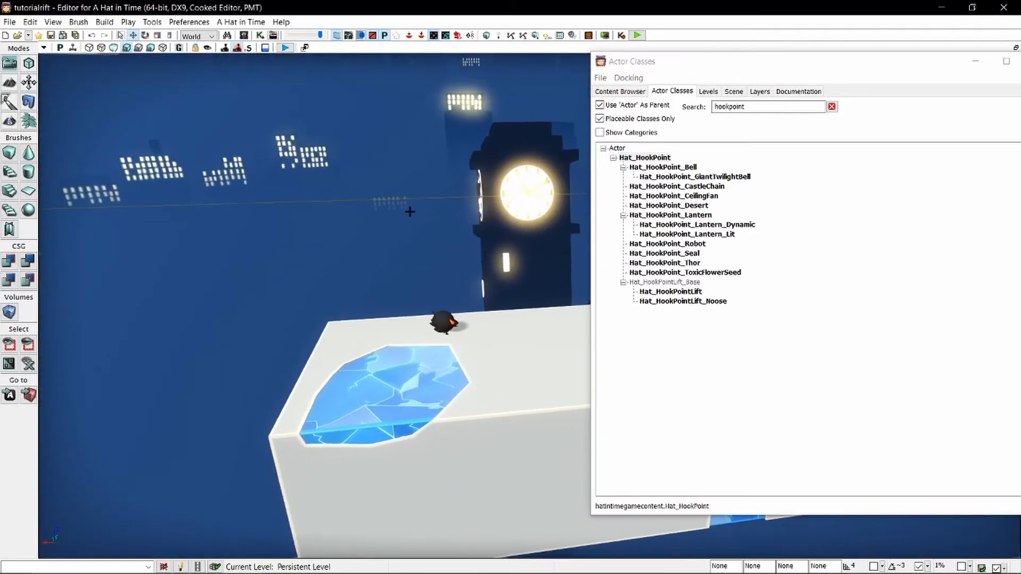
right_click(314, 383)
left_click(341, 458)
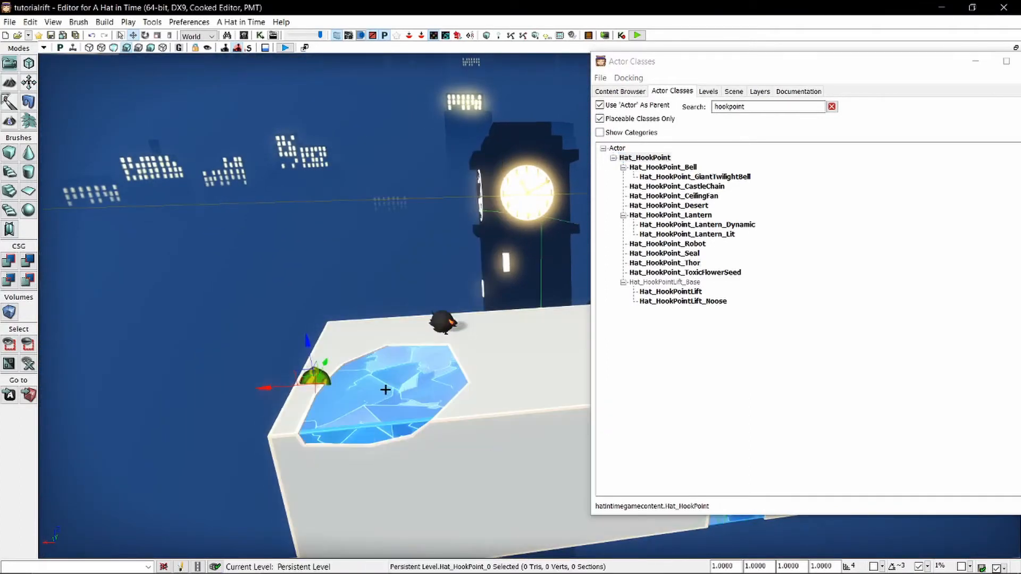
Move the plain hook point off the platform to beside the Thor hook point over the gap, and put the class browser away.
left_click_drag(286, 384, 113, 407)
left_click(244, 362)
right_click_drag(244, 363, 120, 341)
left_click(458, 382)
left_click_drag(429, 375, 313, 192)
key("d")
right_click_drag(363, 188, 335, 196)
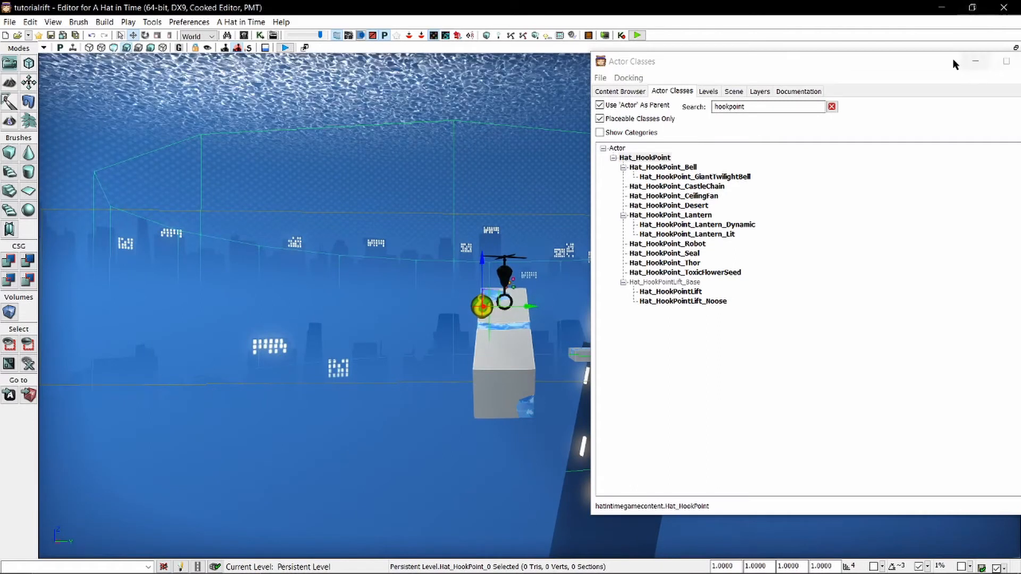
left_click(976, 69)
Inspect the plain hook point up close and review its Display properties, including the Hidden option.
key("s")
right_click_drag(535, 225, 550, 253)
key("g")
key("g")
key("e")
key("w")
key("F4")
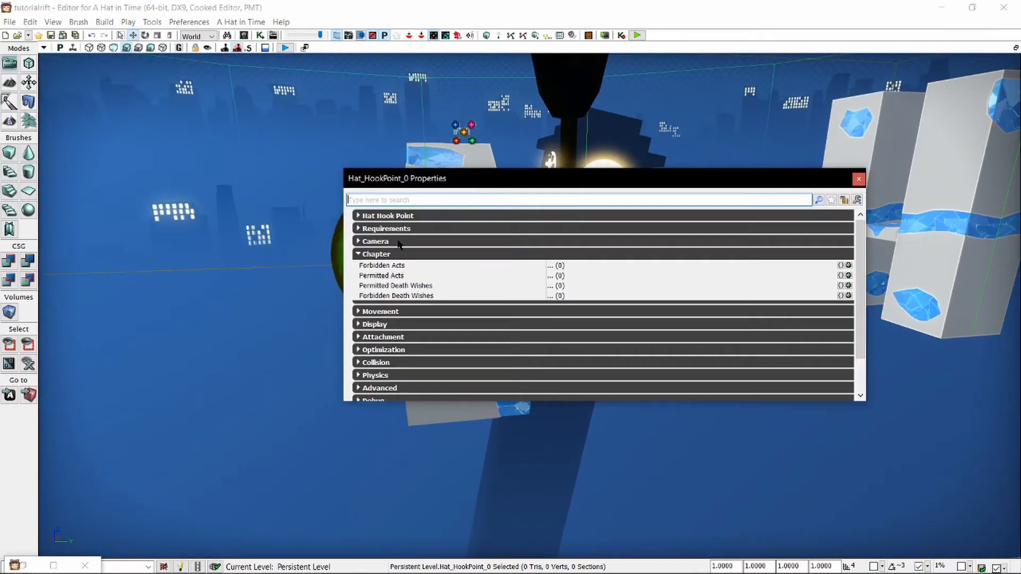
left_click(381, 254)
left_click(375, 280)
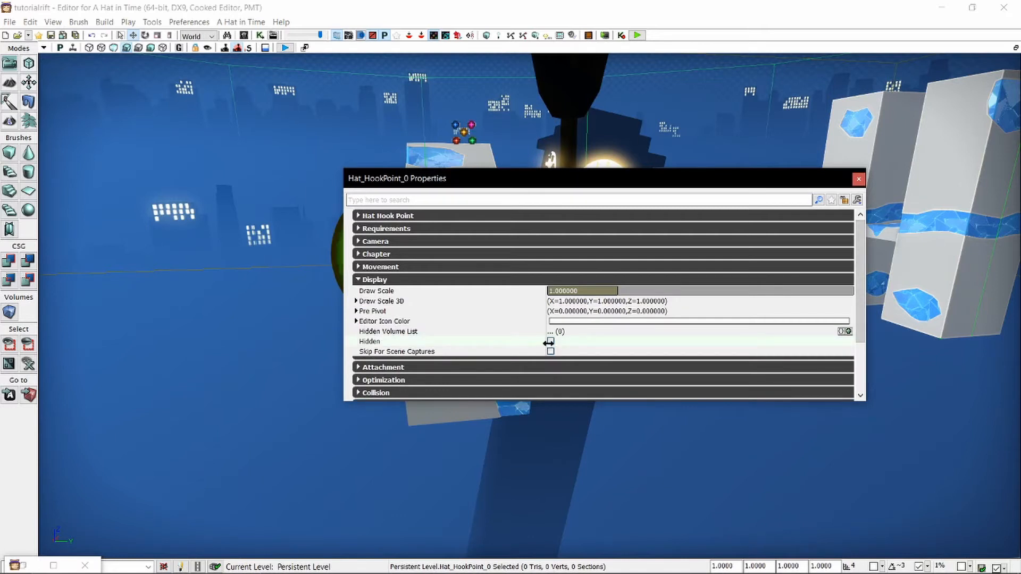
left_click(859, 179)
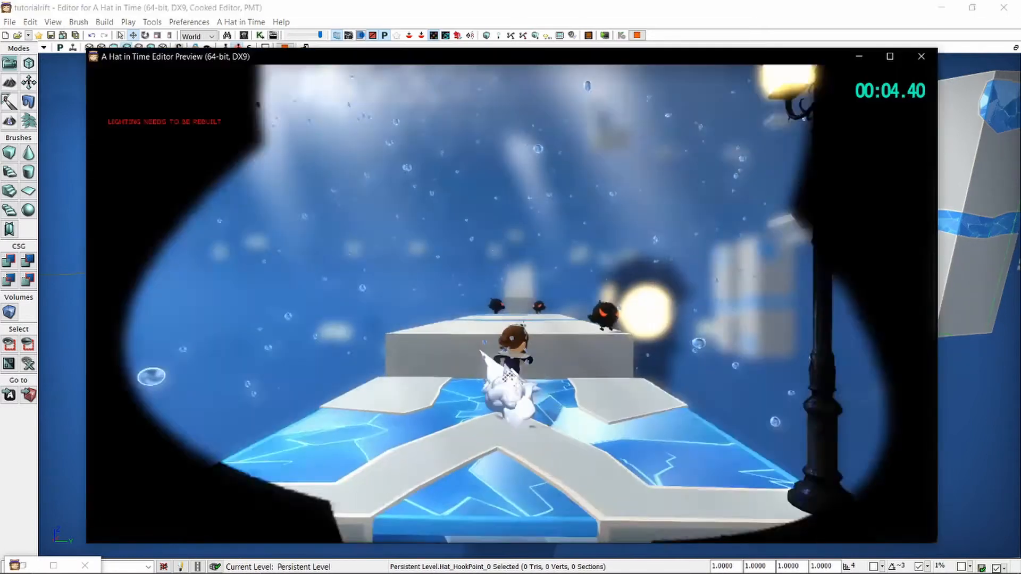
Playtest the level from the start past the crows and across the hook point gap to the tilted block, and end the playtest.
key("w")
key("space")
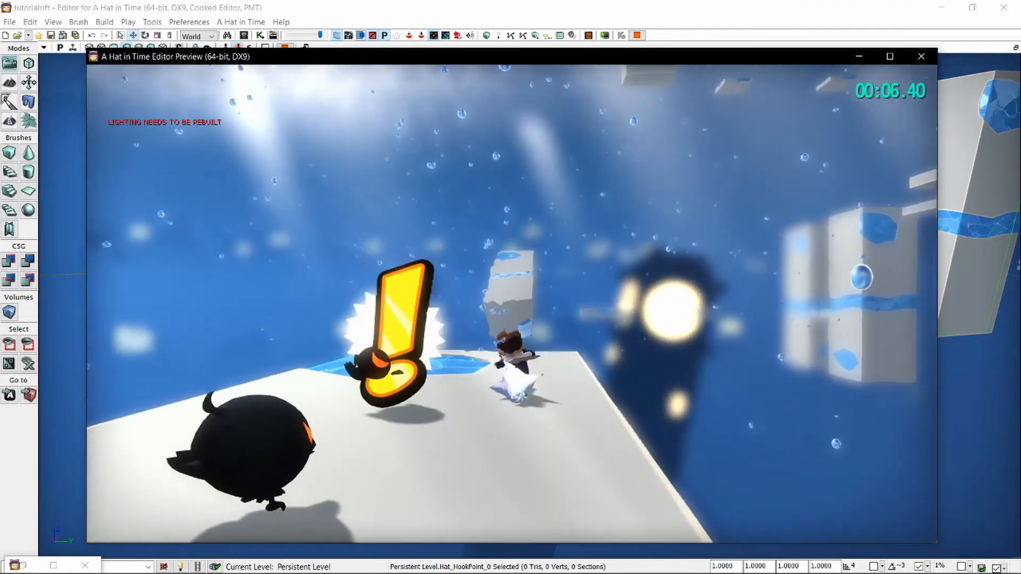
key("space")
left_click(483, 190)
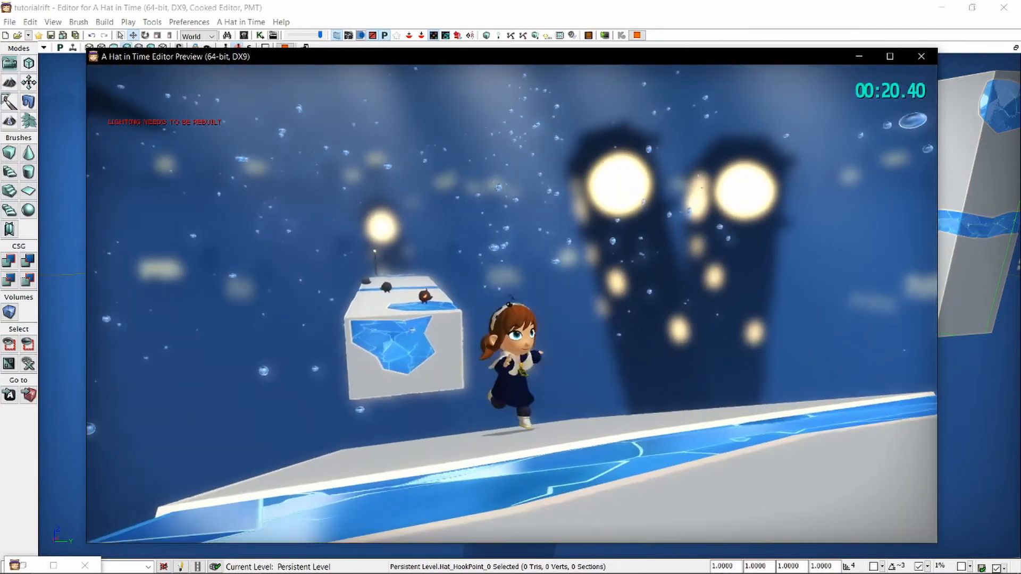
key("Escape")
Bring the zigzag beams into view and search the actor classes for hat_hazard.
right_click_drag(530, 306, 487, 319)
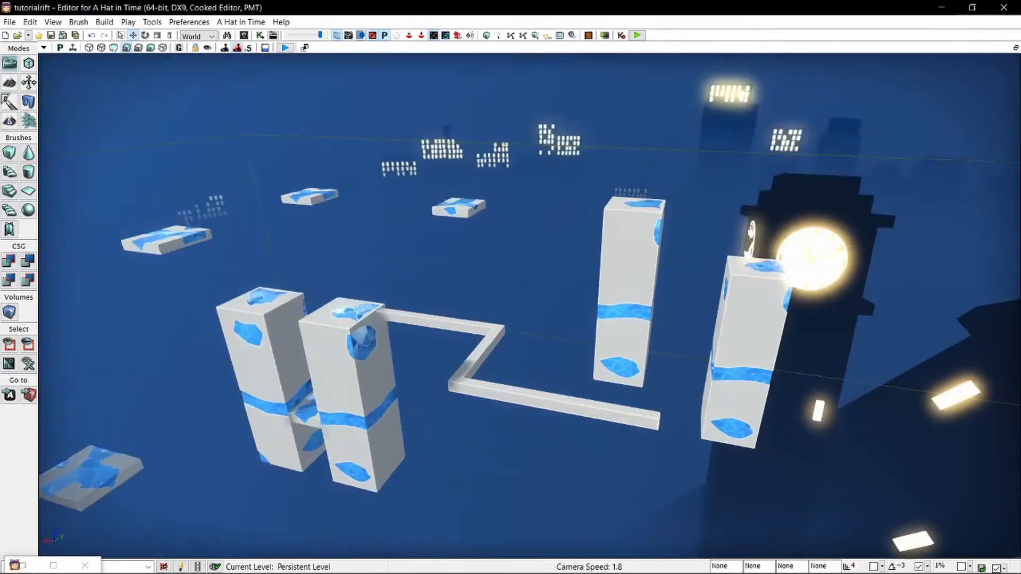
right_click_drag(351, 306, 390, 315)
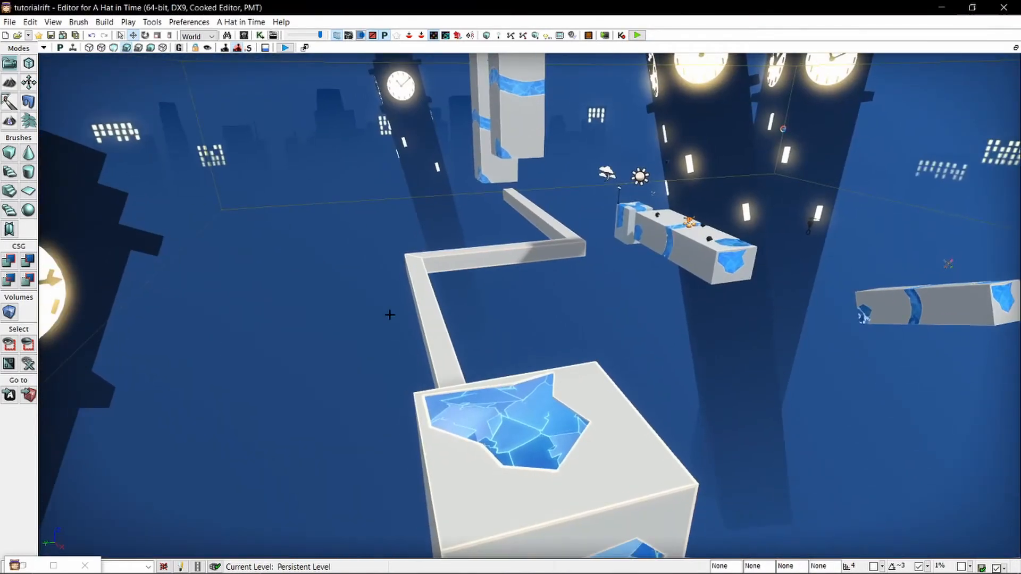
key("ctrl+shift+f")
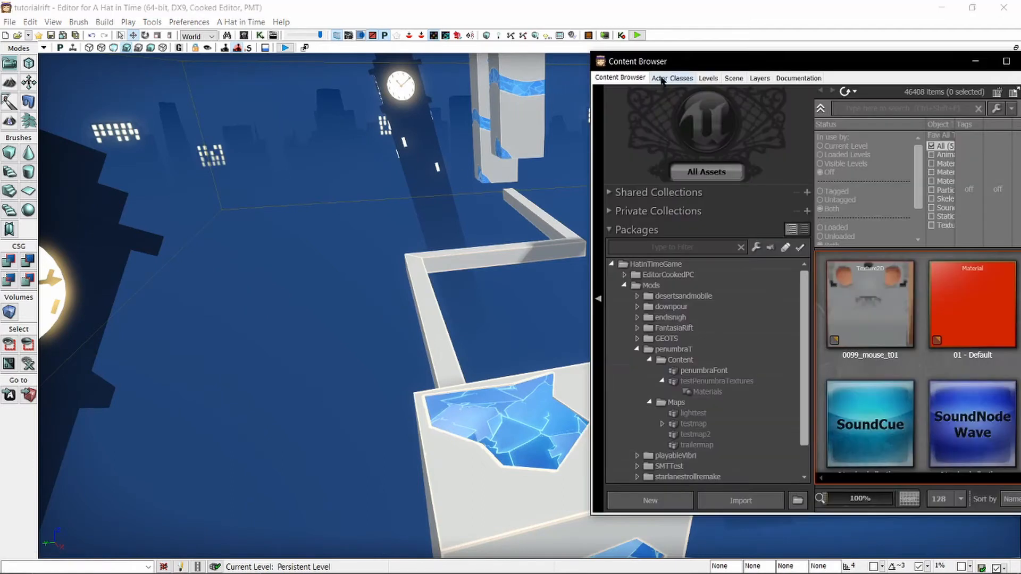
left_click(663, 76)
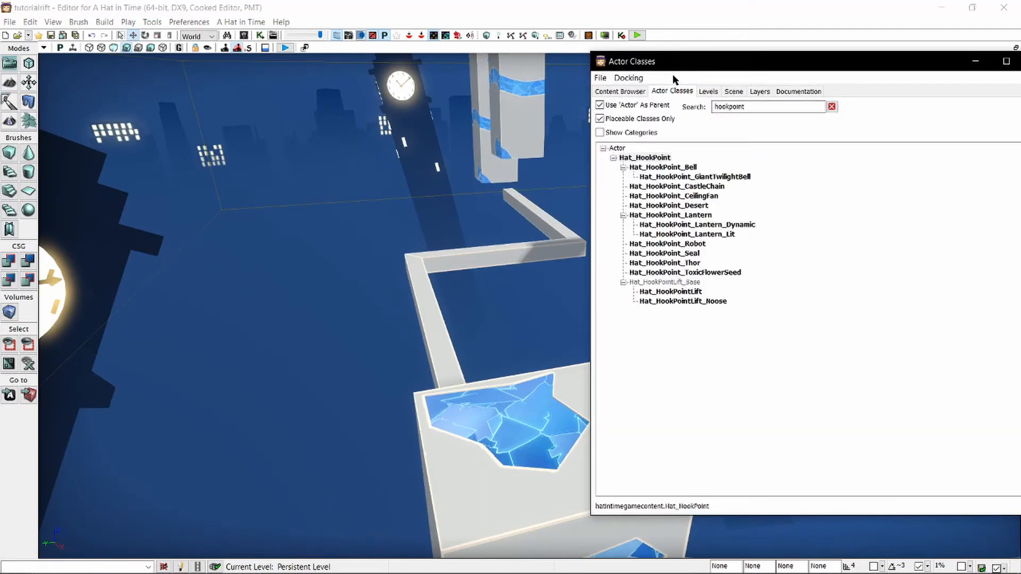
double_click(760, 107)
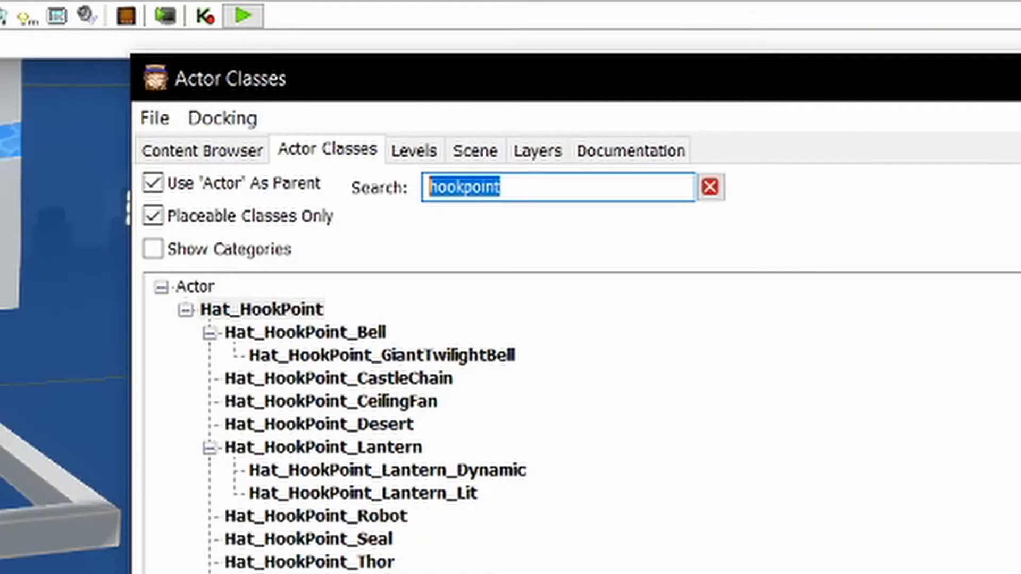
type("hat_hazar")
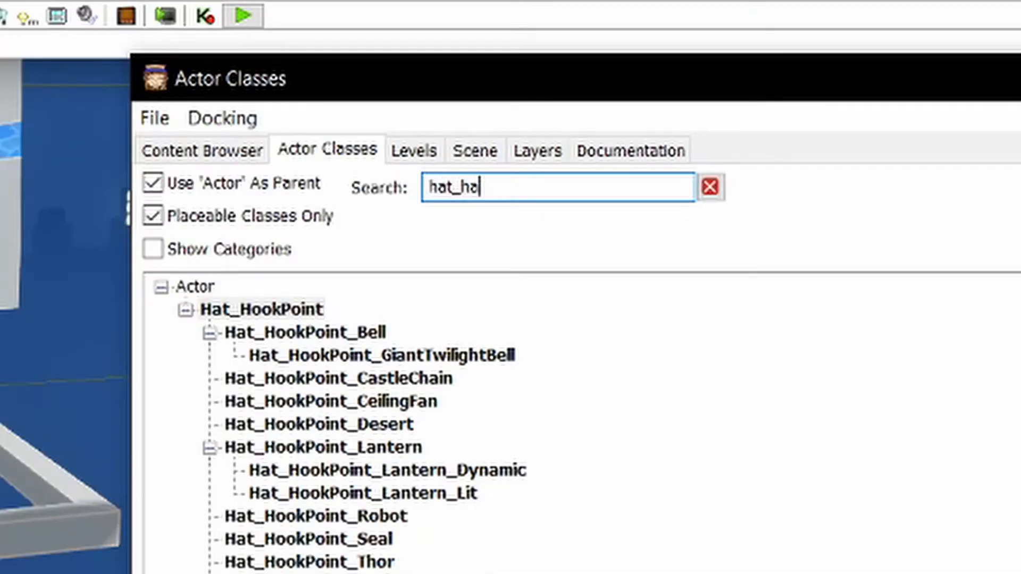
type("d")
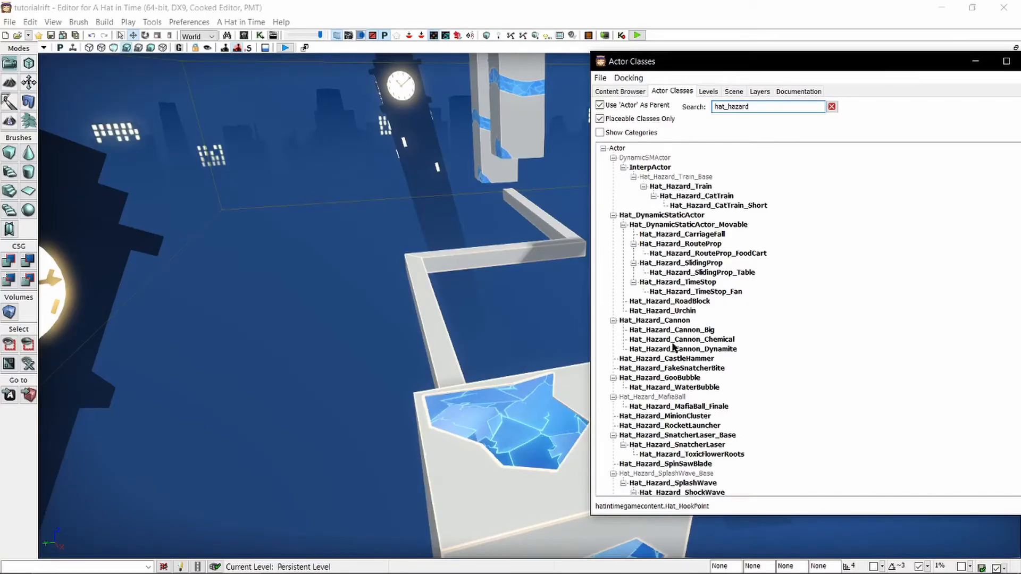
Look through the listed hazard classes, and search the actor classes for fire.
scroll(706, 322, "down", 2)
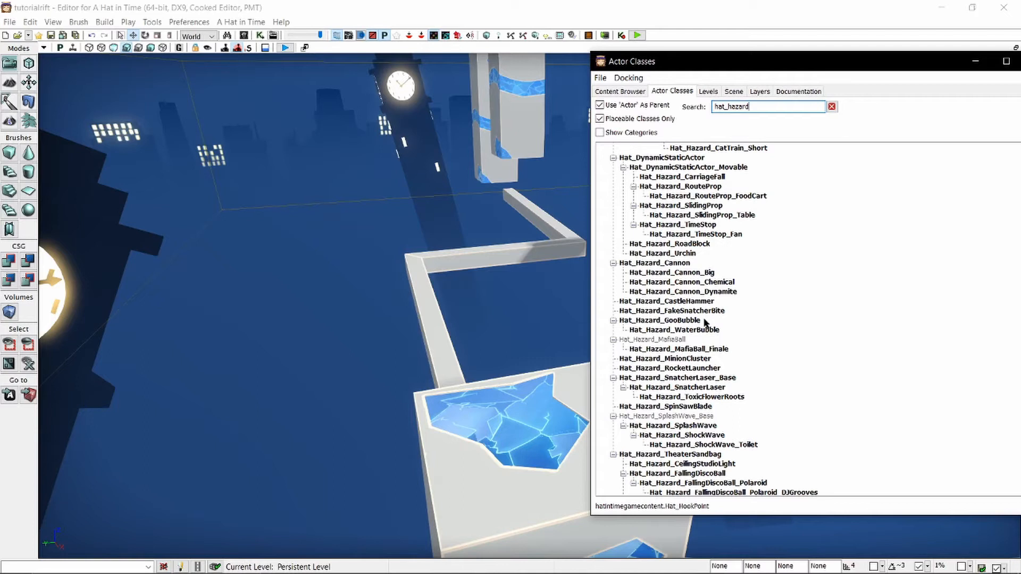
scroll(713, 373, "down", 1)
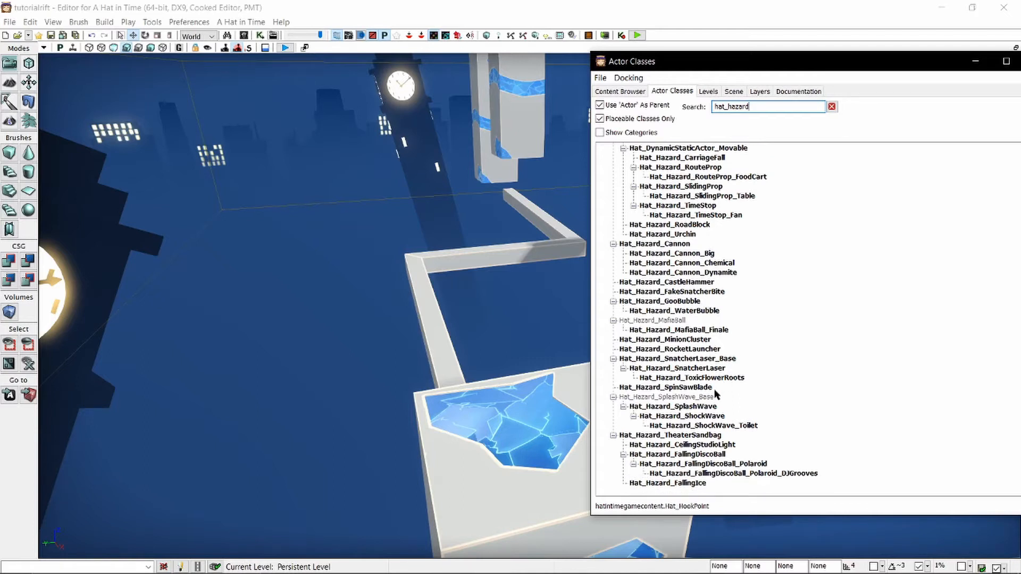
scroll(716, 394, "up", 4)
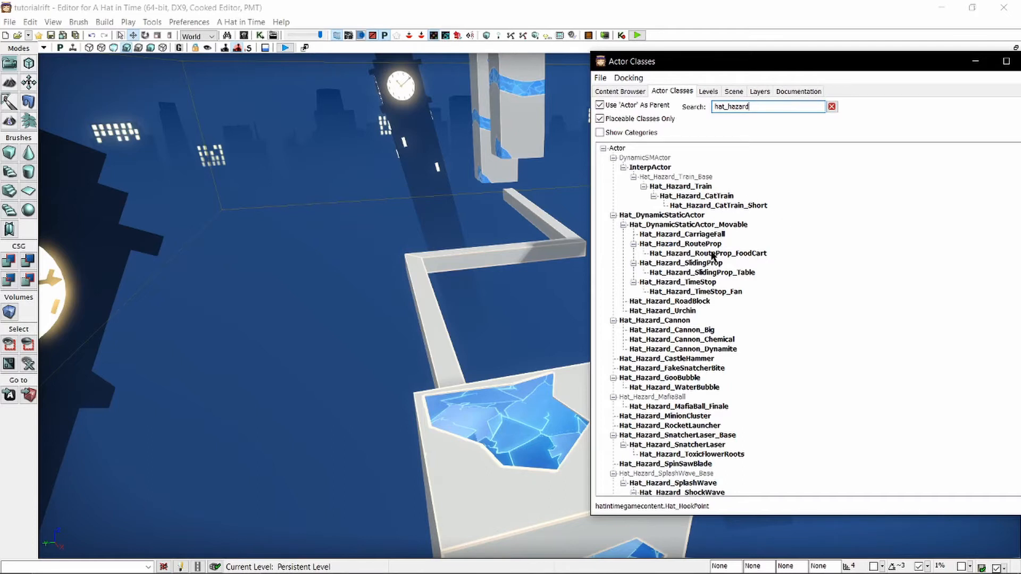
scroll(713, 255, "down", 3)
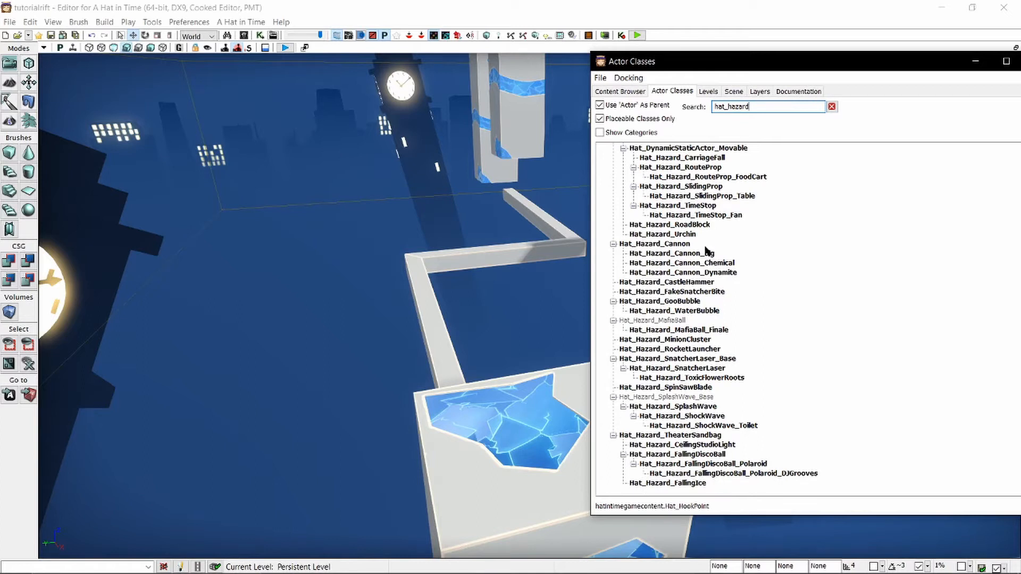
scroll(708, 258, "up", 3)
double_click(781, 107)
type("fire")
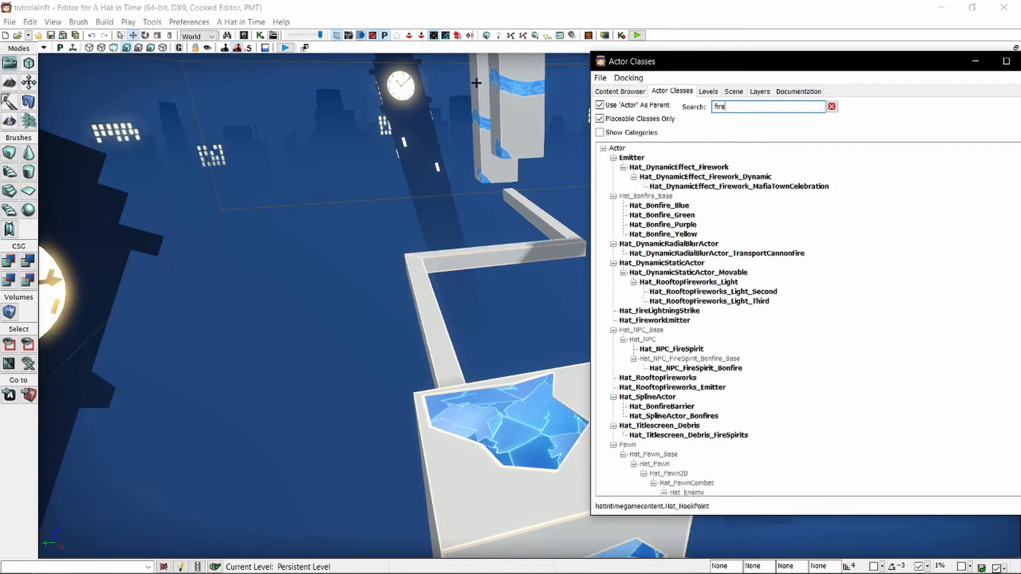
Look through the fire classes, and search the actor classes for flame instead.
scroll(819, 299, "down", 1)
scroll(822, 296, "up", 1)
key("BackSpace")
key("BackSpace")
key("BackSpace")
key("BackSpace")
type("flame")
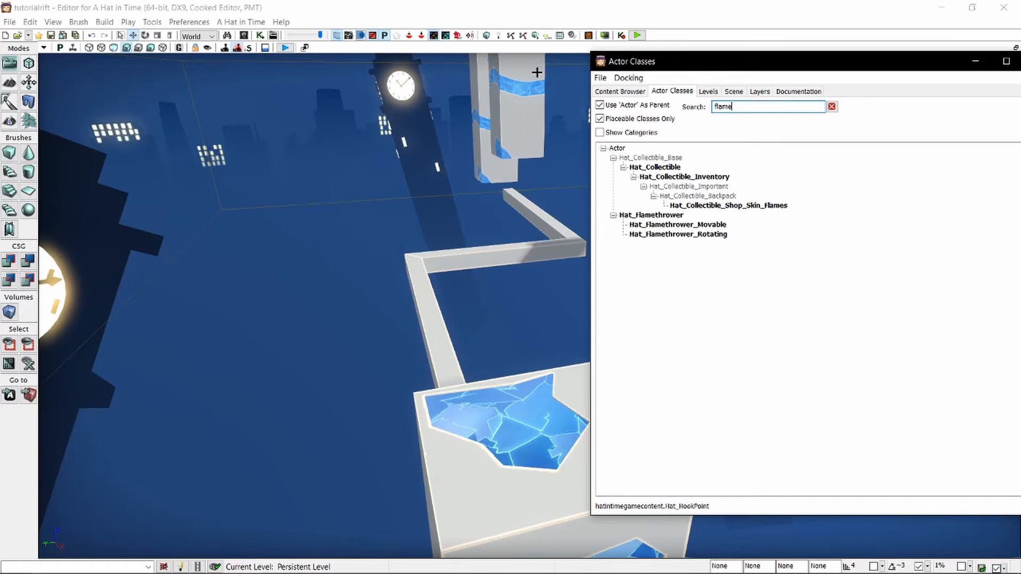
Add a Hat_Flamethrower_Movable actor on top of the block where the zigzag beams begin.
left_click(678, 225)
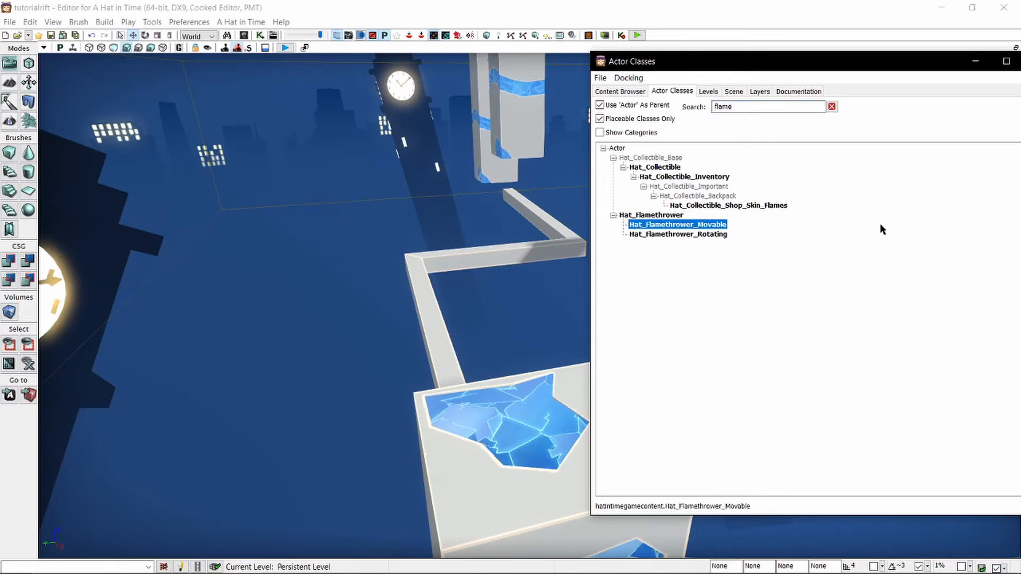
left_click(669, 215)
left_click(664, 225)
right_click(538, 394)
left_click(612, 457)
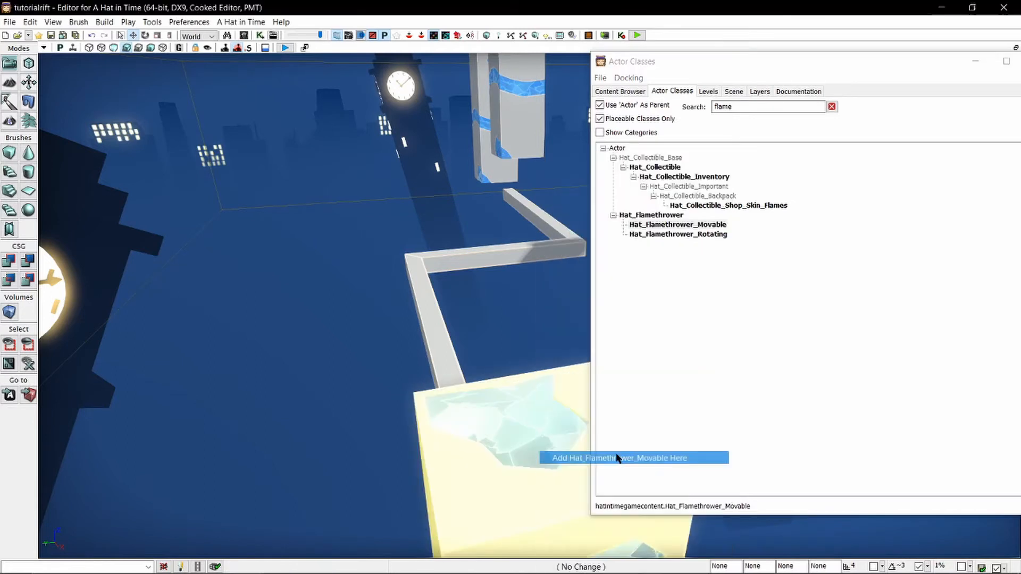
left_click(980, 62)
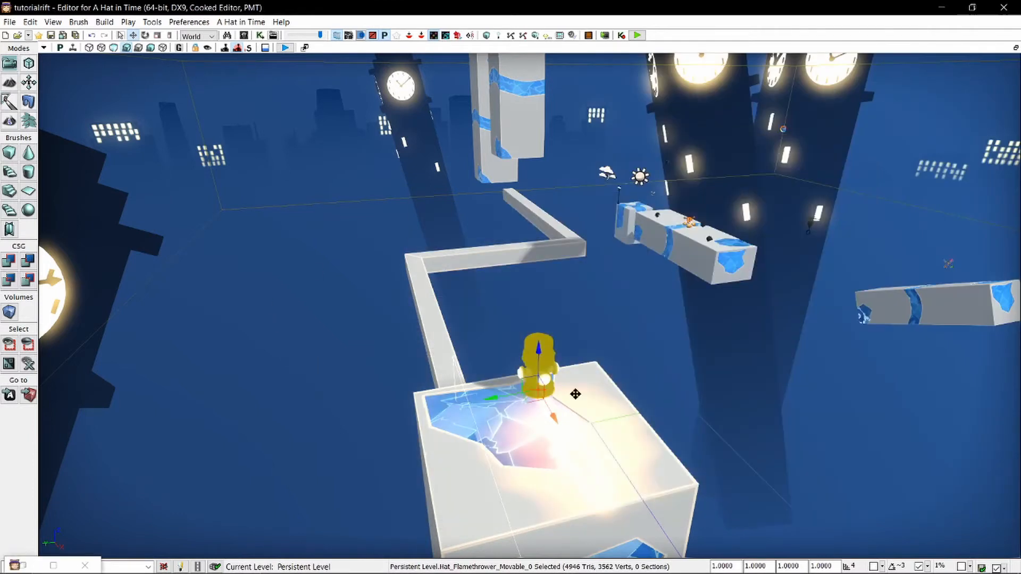
Examine the placed flamethrower and its flame area from several sides.
right_click_drag(576, 394, 415, 391)
left_click(611, 395)
right_click_drag(611, 395, 489, 270)
mouse_move(598, 406)
right_mouse_down()
mouse_move(589, 412)
mouse_move(745, 466)
mouse_move(739, 482)
mouse_move(582, 415)
right_mouse_up()
left_click(614, 219)
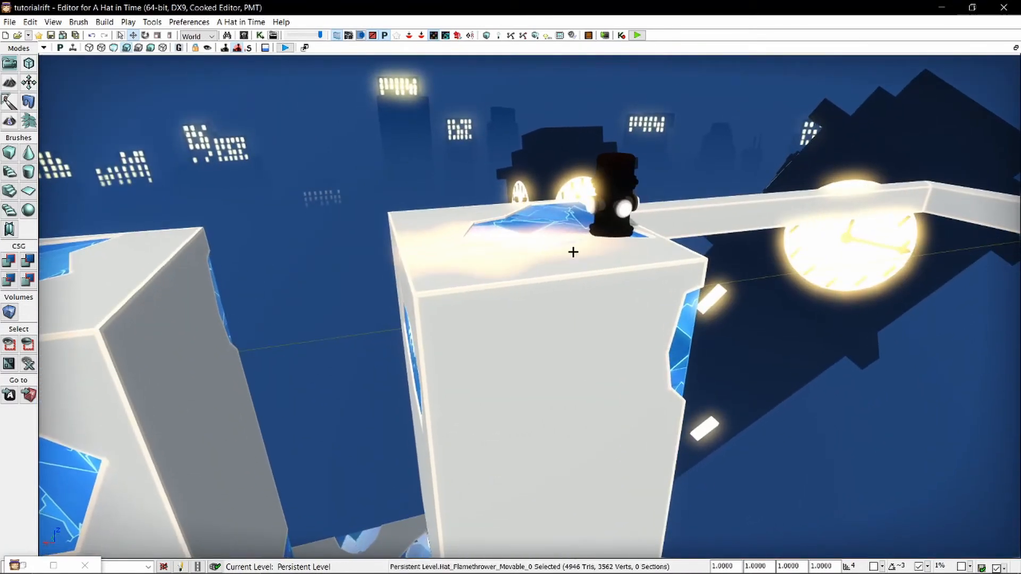
right_click_drag(579, 247, 561, 107)
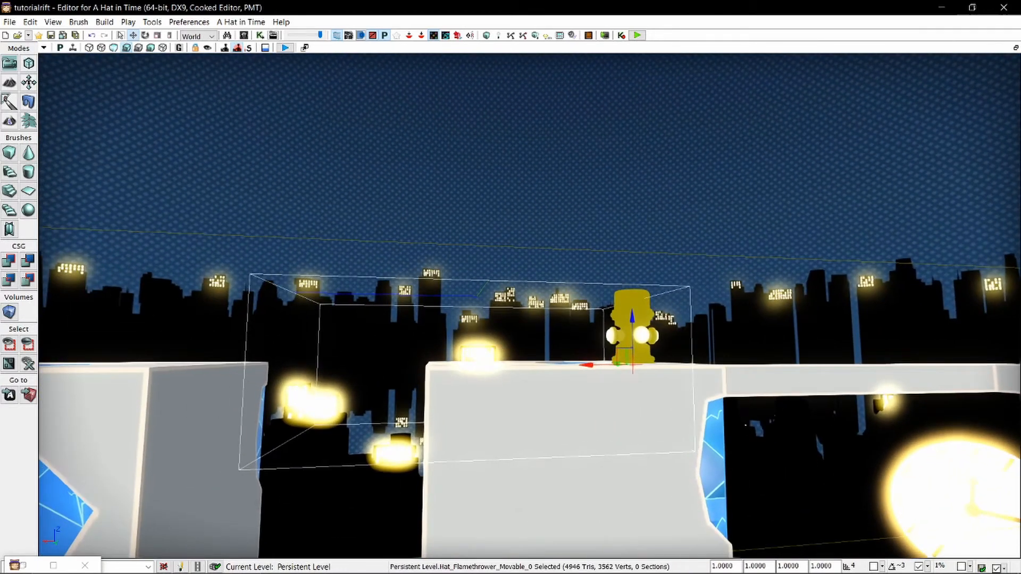
right_click_drag(575, 453, 688, 548)
Move the flamethrower from the block onto the first corner of the zigzag beams and center it on the beam end.
key("space")
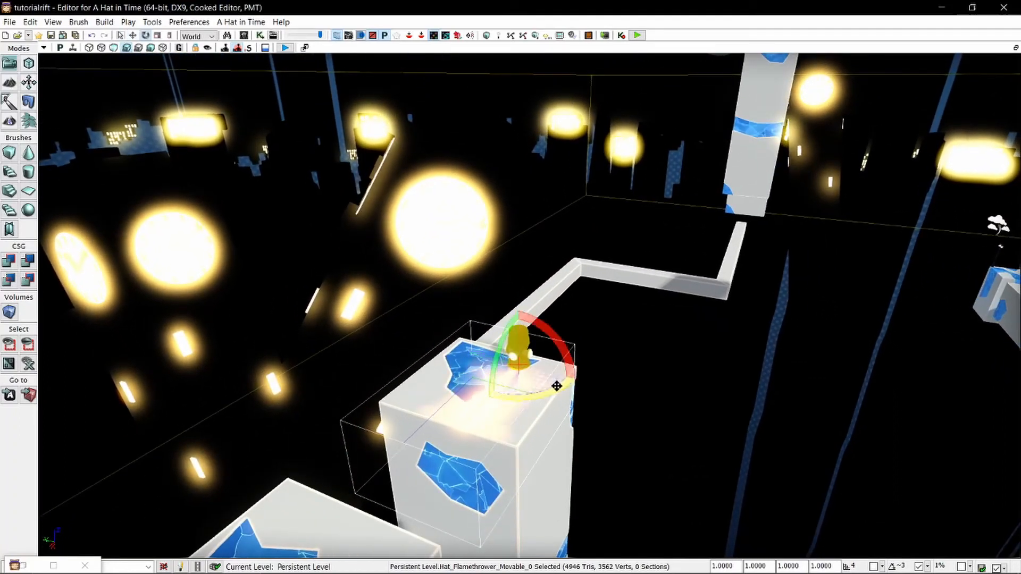
left_click_drag(557, 386, 543, 338)
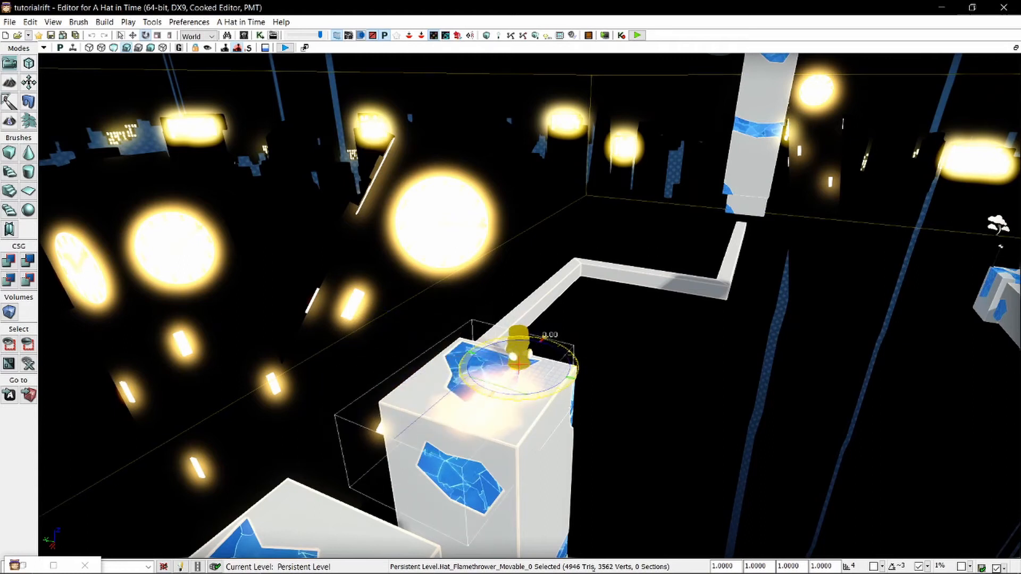
key("space")
left_click_drag(483, 352, 431, 332)
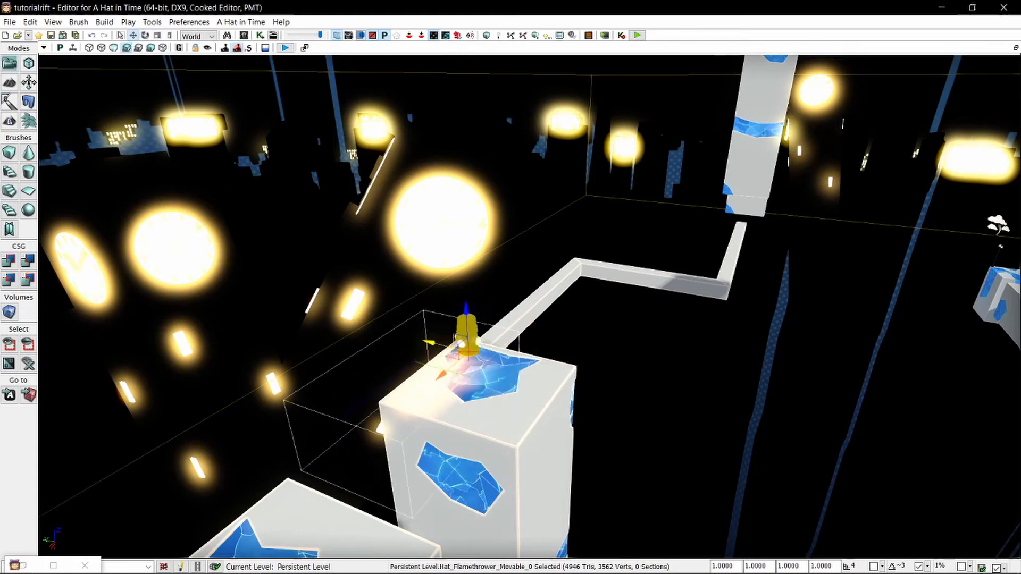
right_click_drag(431, 340, 287, 329)
left_click_drag(450, 237, 508, 240, "shift")
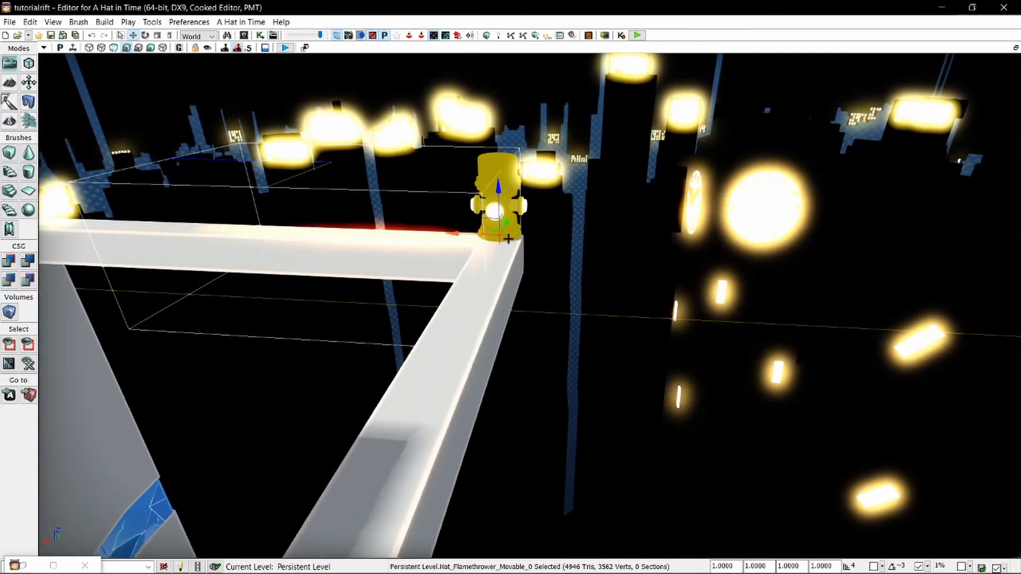
right_click_drag(508, 239, 340, 239)
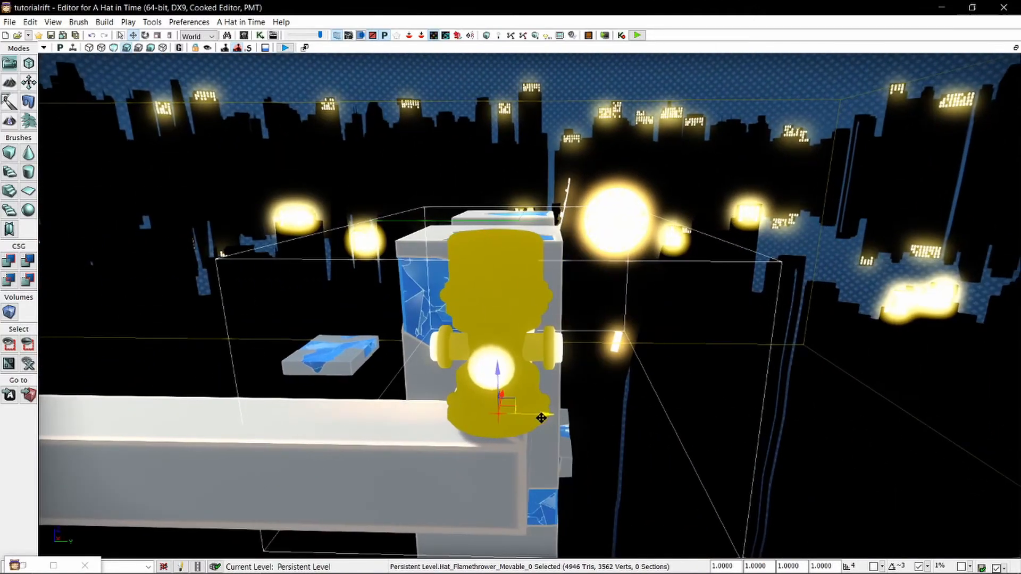
left_click_drag(542, 418, 518, 419)
right_click_drag(518, 419, 557, 355)
Review the flamethrower's Hat Flamethrower properties, including Interval and Timing Offset, and close them.
left_click(613, 413)
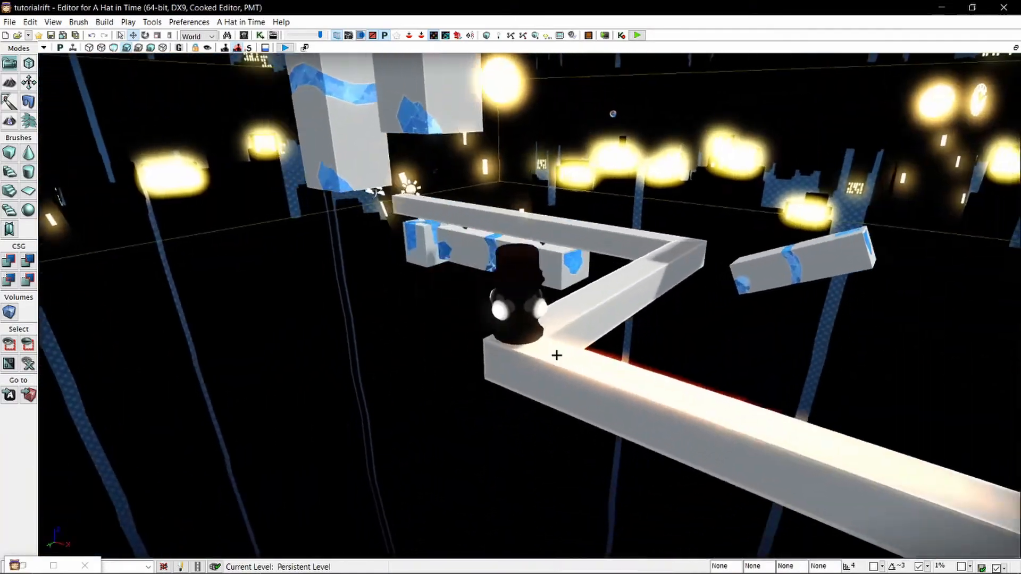
double_click(532, 306)
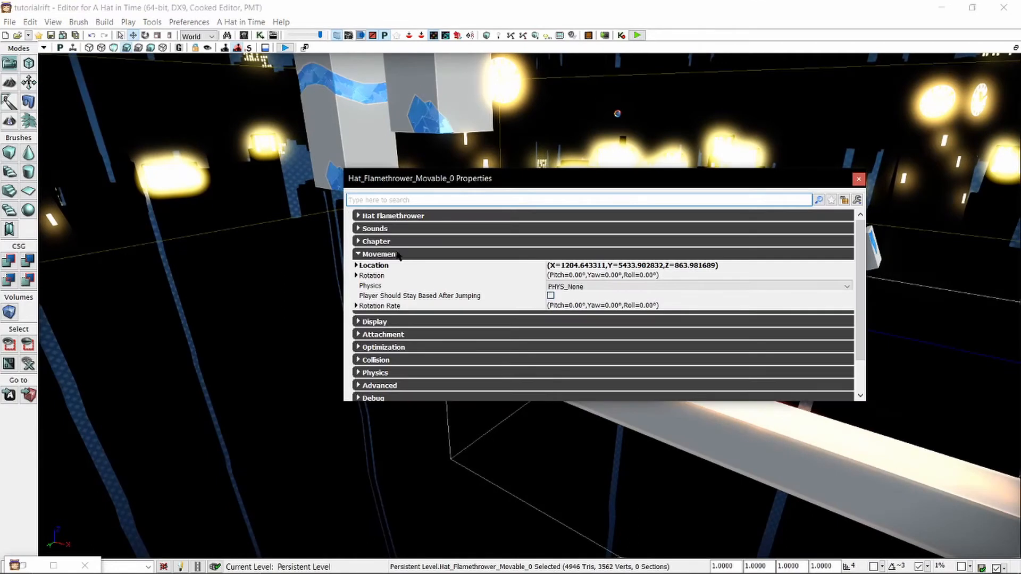
left_click(400, 254)
left_click(404, 215)
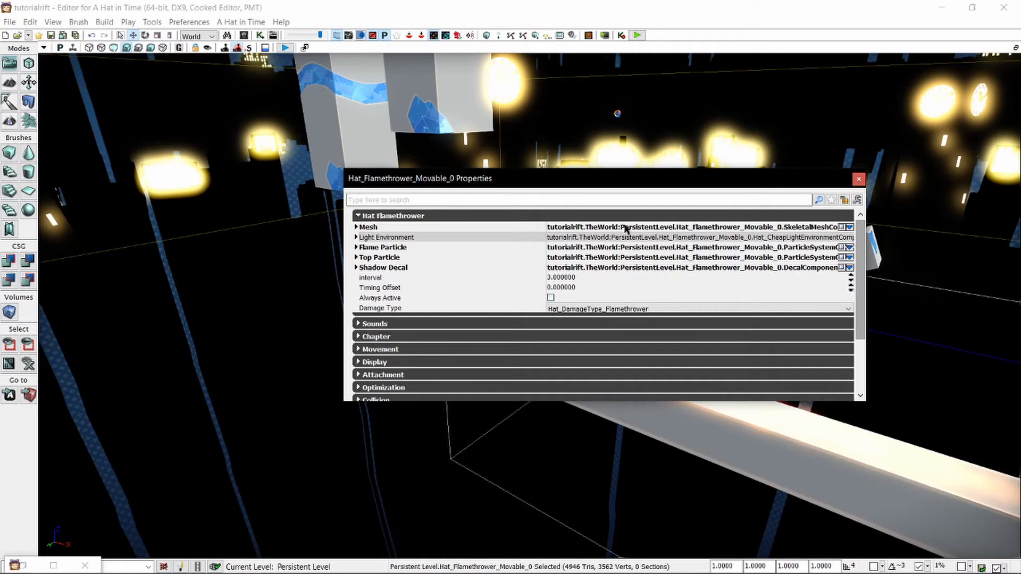
left_click(371, 280)
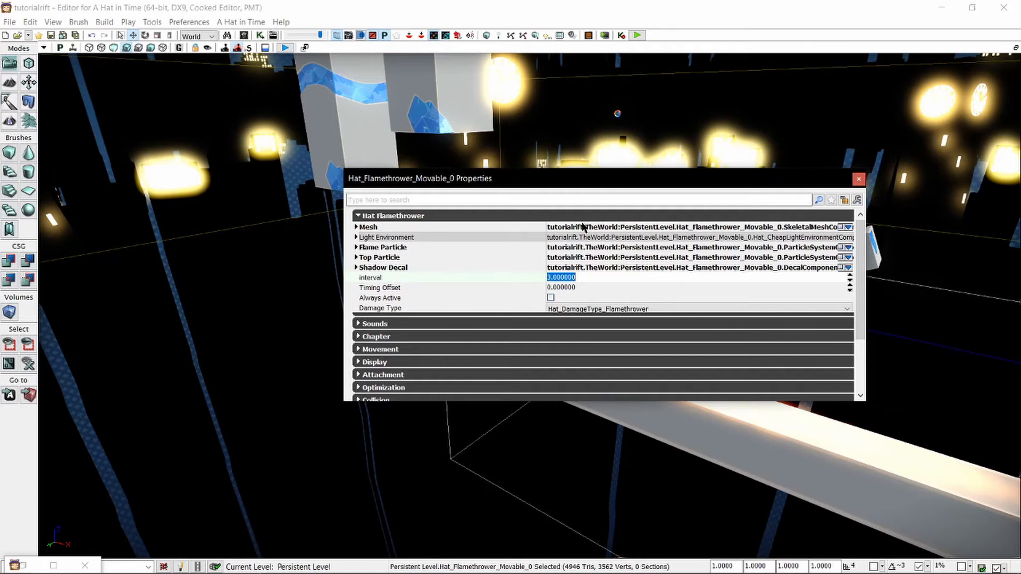
left_click(598, 287)
type("0.5")
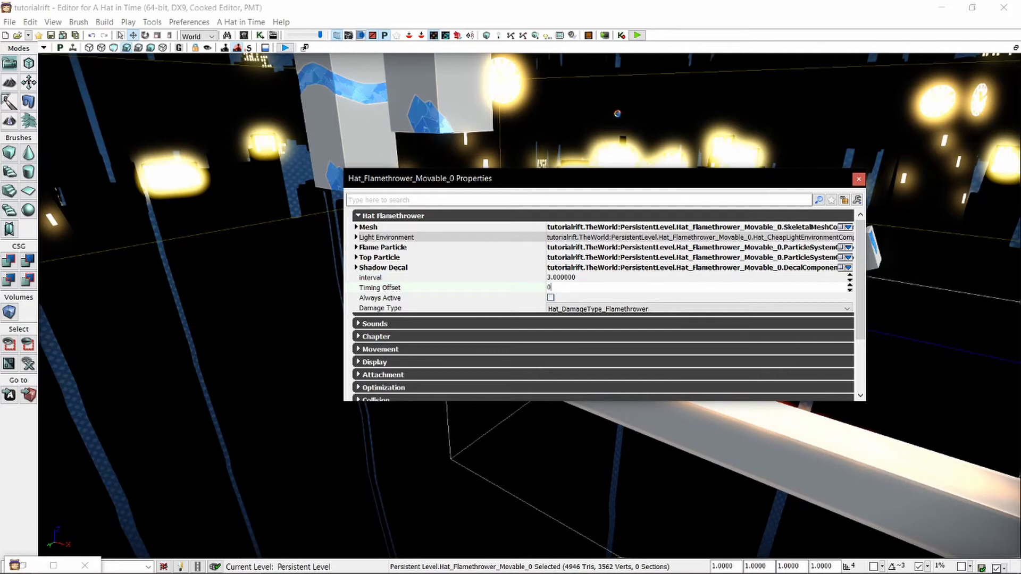
left_click(598, 278)
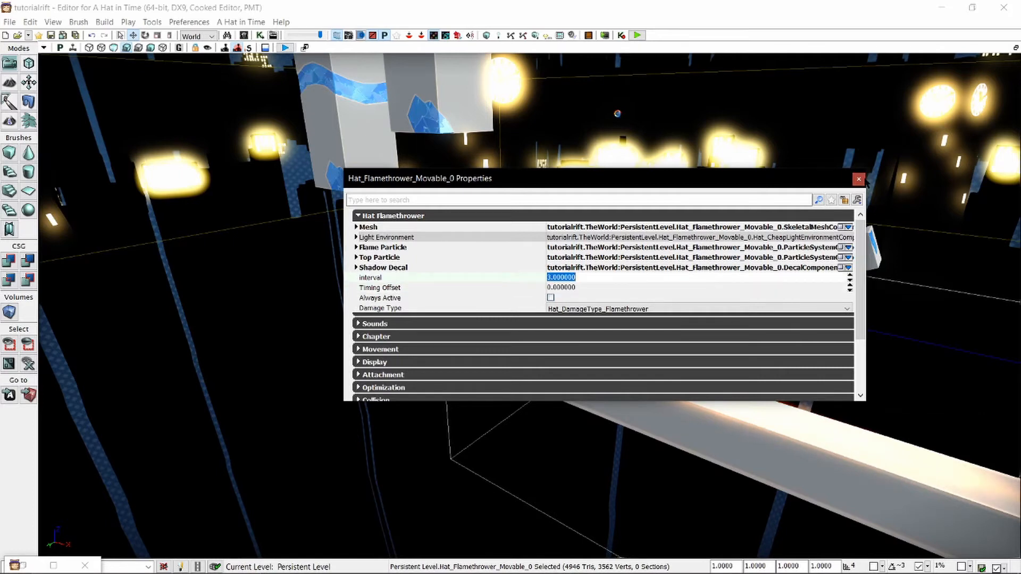
left_click(859, 179)
Playtest from the block in front of the beams, walk up to the flamethrower's flame, and end the playtest.
right_click_drag(584, 320, 583, 321)
right_click(583, 320)
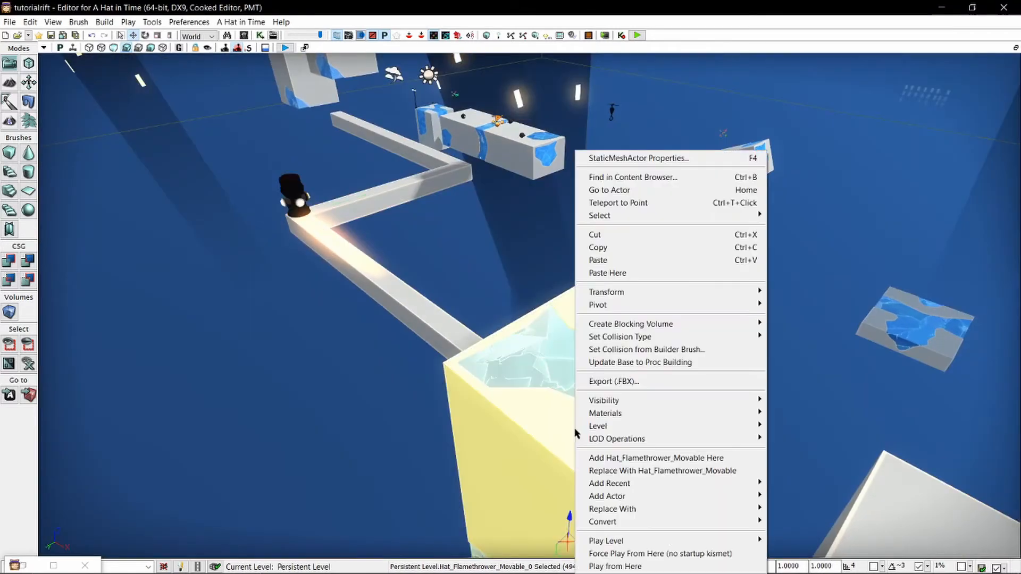
left_click(655, 552)
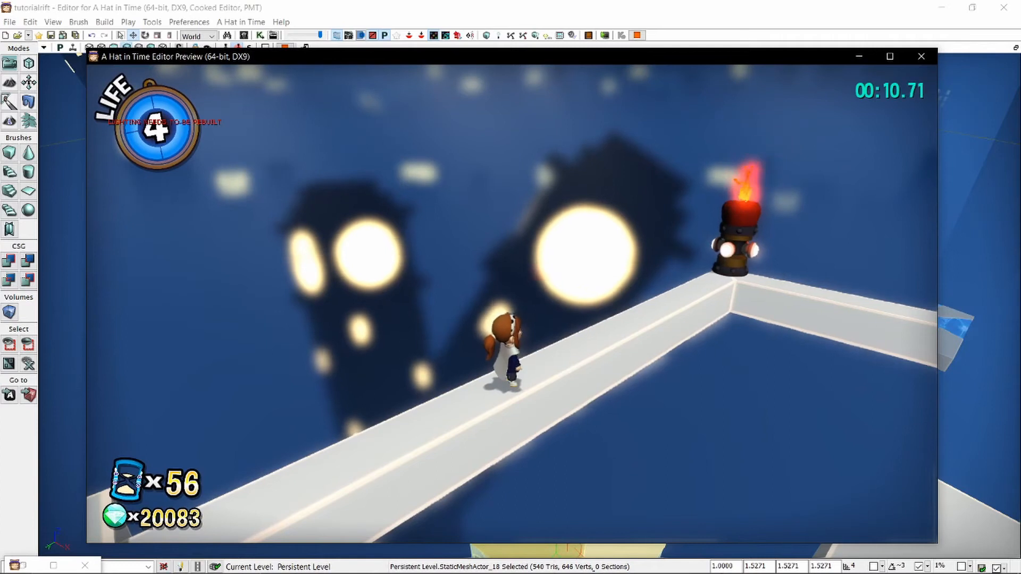
key("w")
key("s")
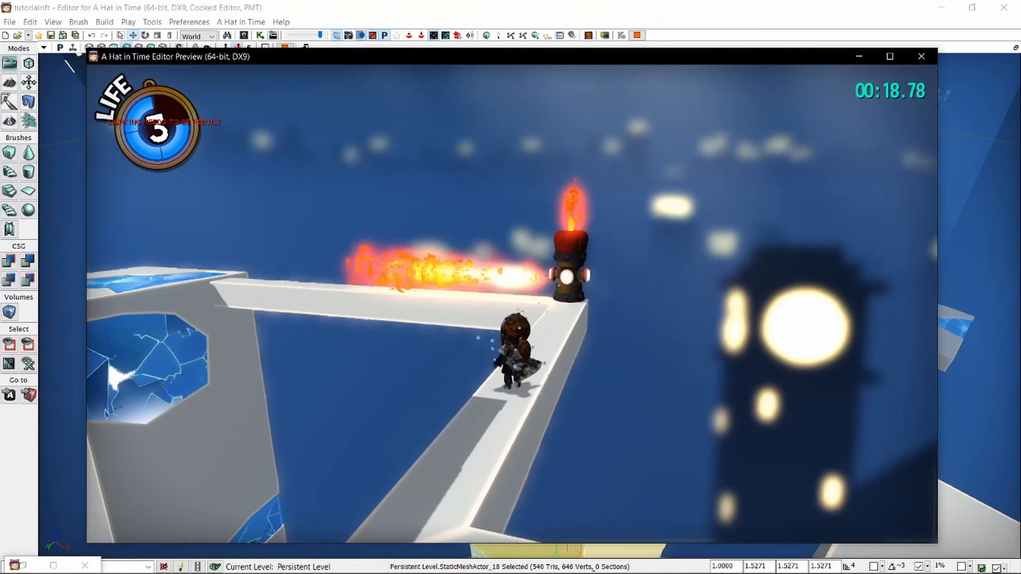
key("Escape")
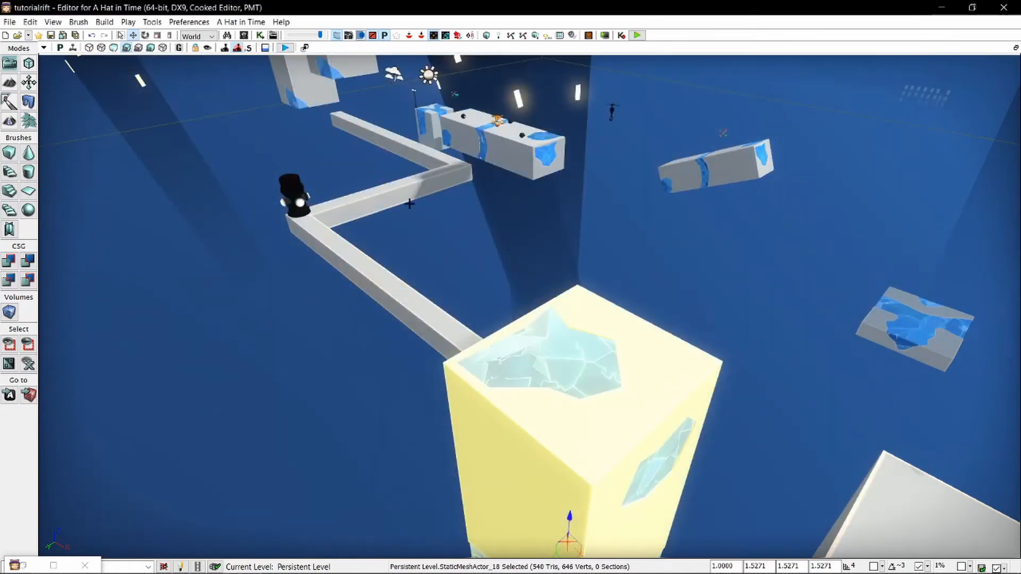
Duplicate the flamethrower and place the copy on the second corner of the zigzag beams.
left_click(298, 202)
right_click_drag(298, 202, 217, 179)
key("d")
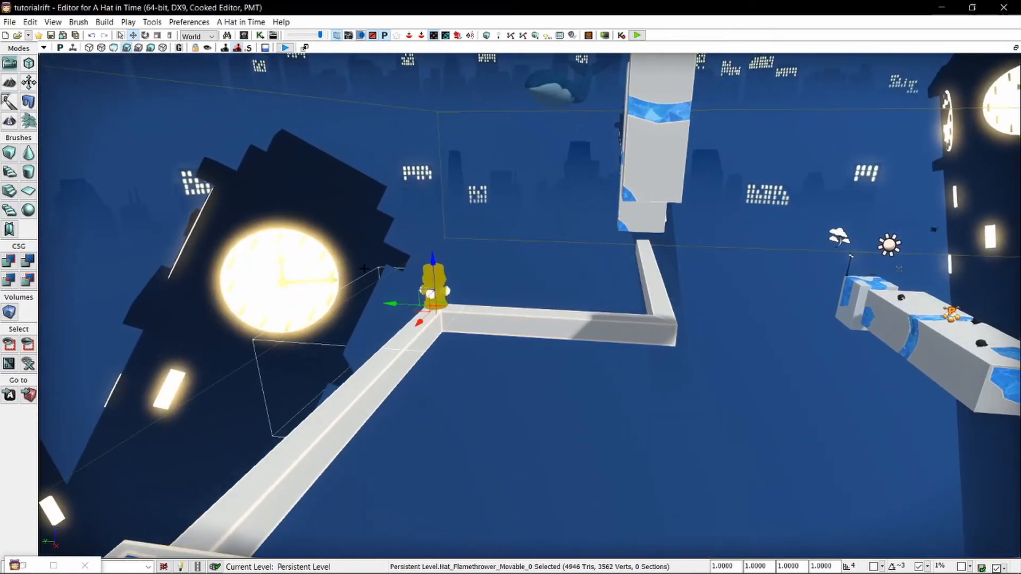
left_click_drag(523, 317, 618, 328, "alt")
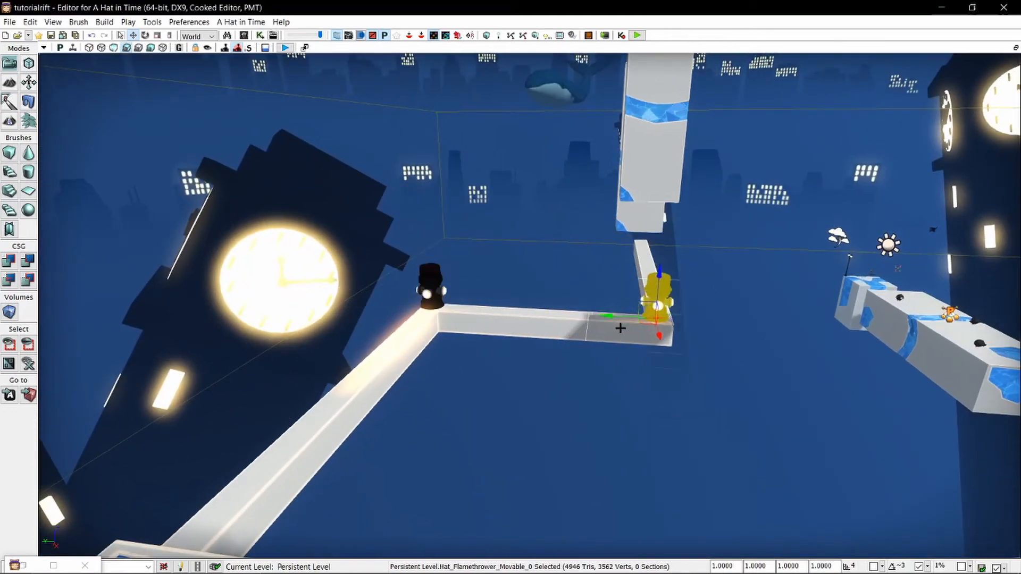
Rotate the second-corner flamethrower to fire along the middle beam, and adjust its position on the beam end.
key("space")
key("w")
key("d")
right_click_drag(621, 328, 318, 306)
key("s")
key("space")
key("space")
key("space")
left_click_drag(574, 345, 582, 345)
left_click(684, 330)
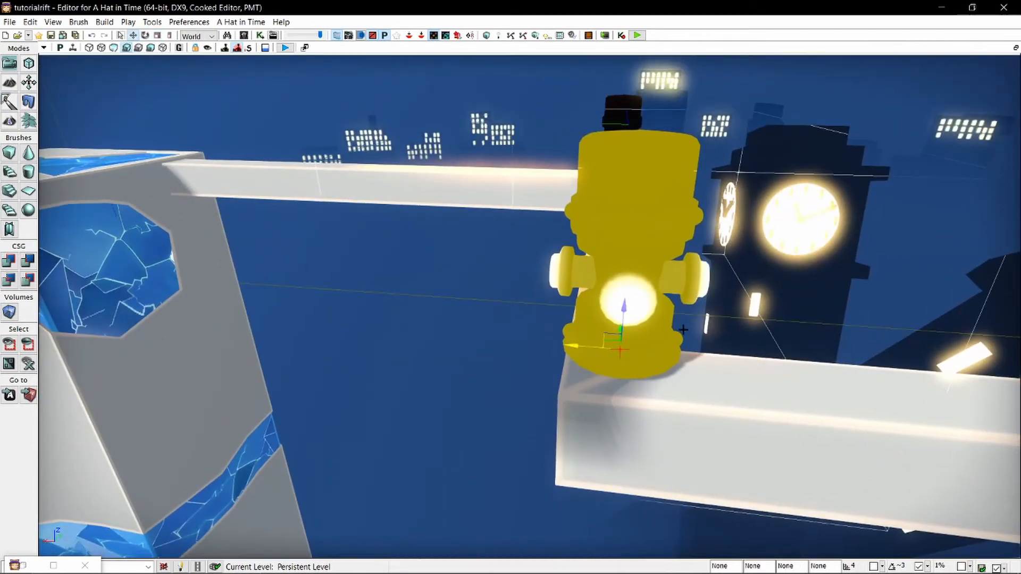
Set the Timing Offset of the second-corner flamethrower to 0.2.
key("d")
right_click_drag(684, 330, 563, 308)
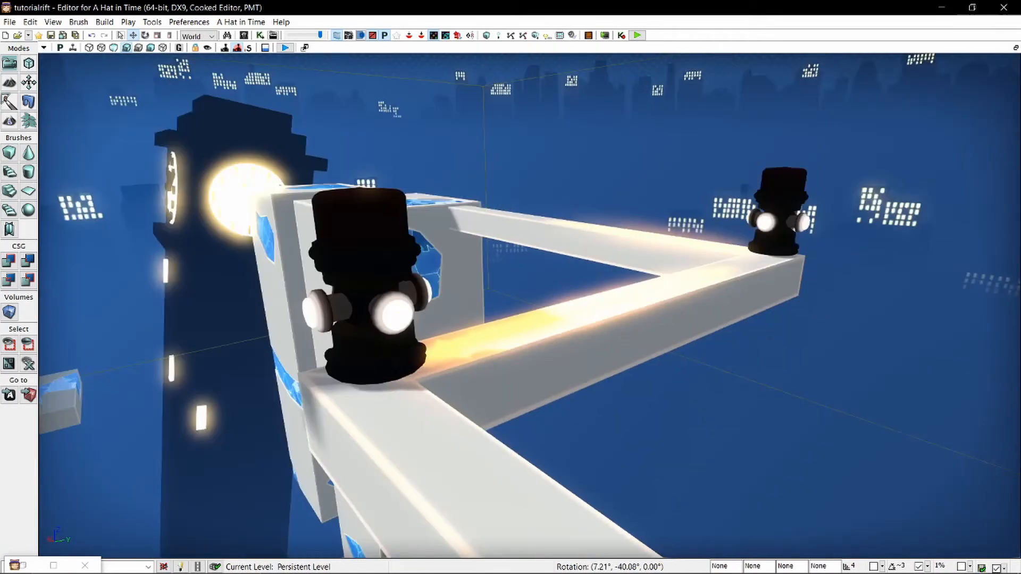
right_click_drag(690, 310, 776, 328)
key("s")
double_click(274, 329)
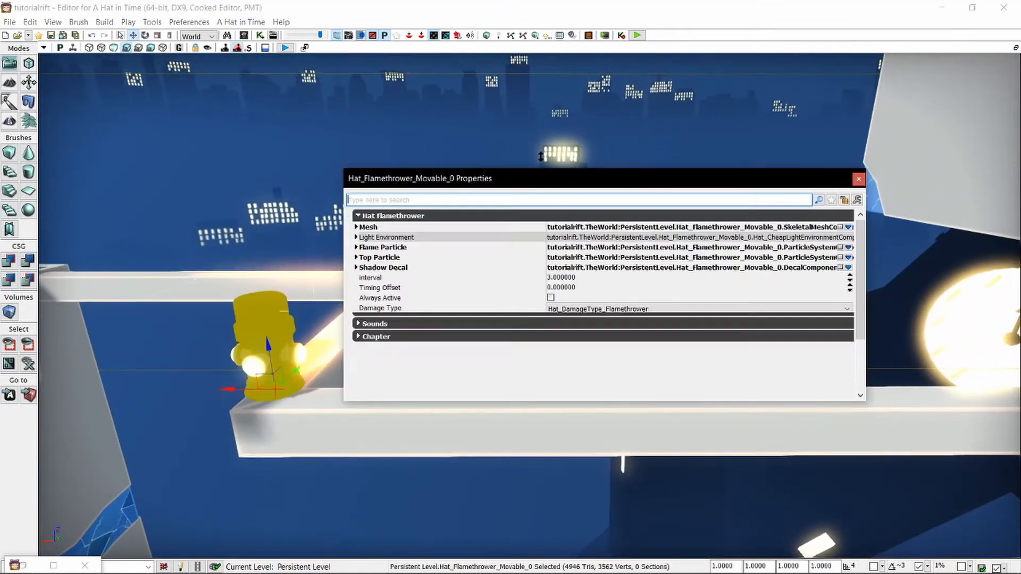
left_click(576, 287)
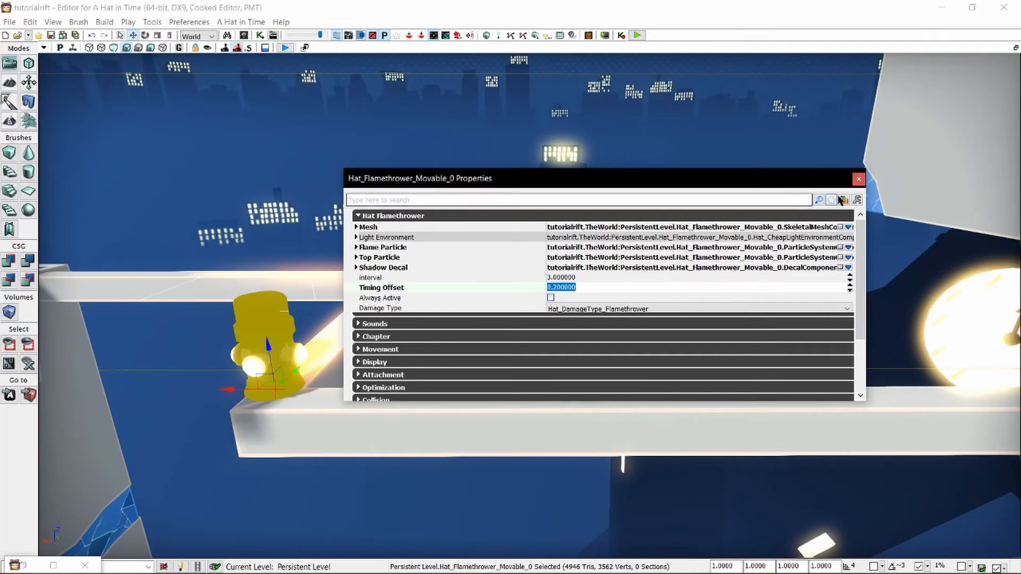
left_click(858, 179)
Playtest from the block in front of the beams, crossing the zigzag beams past both flamethrowers.
key("a")
right_click_drag(547, 322, 580, 343)
right_click(579, 343)
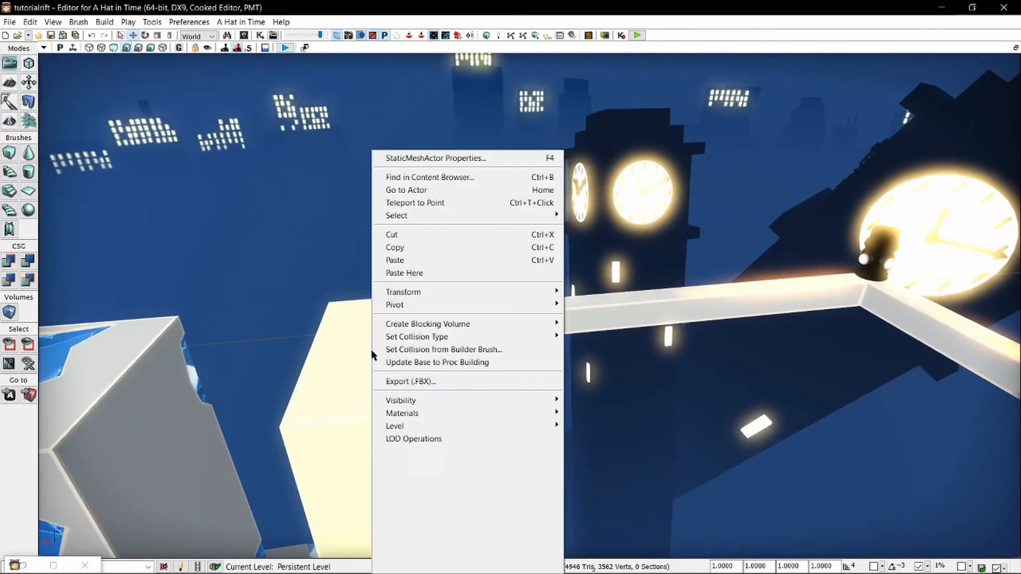
left_click(425, 562)
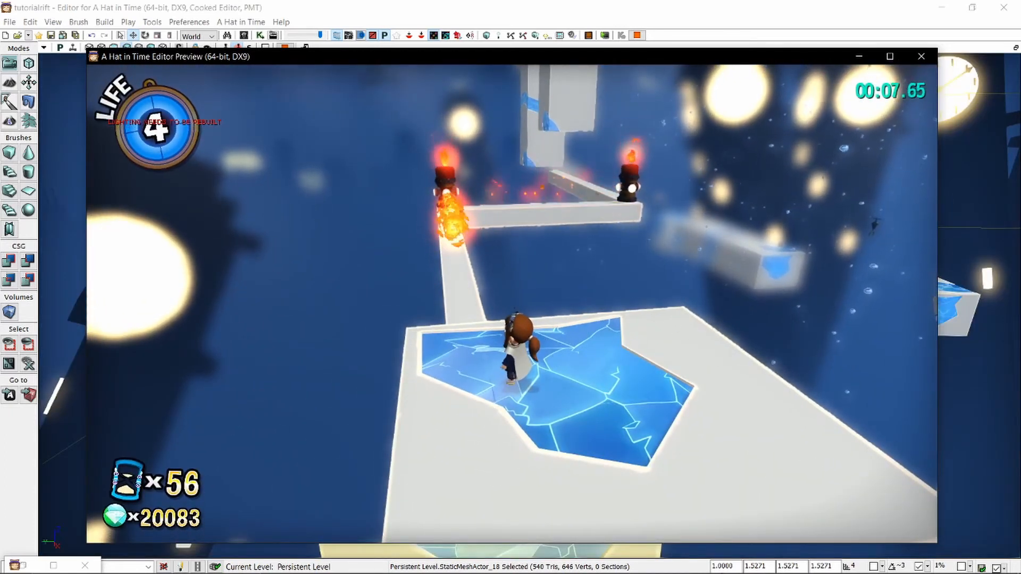
key("w")
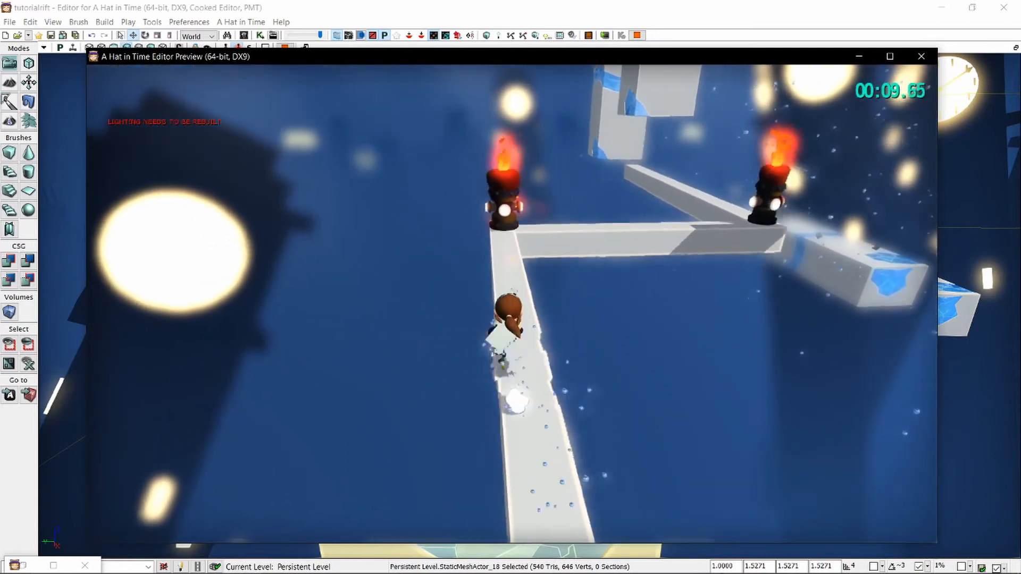
key("s")
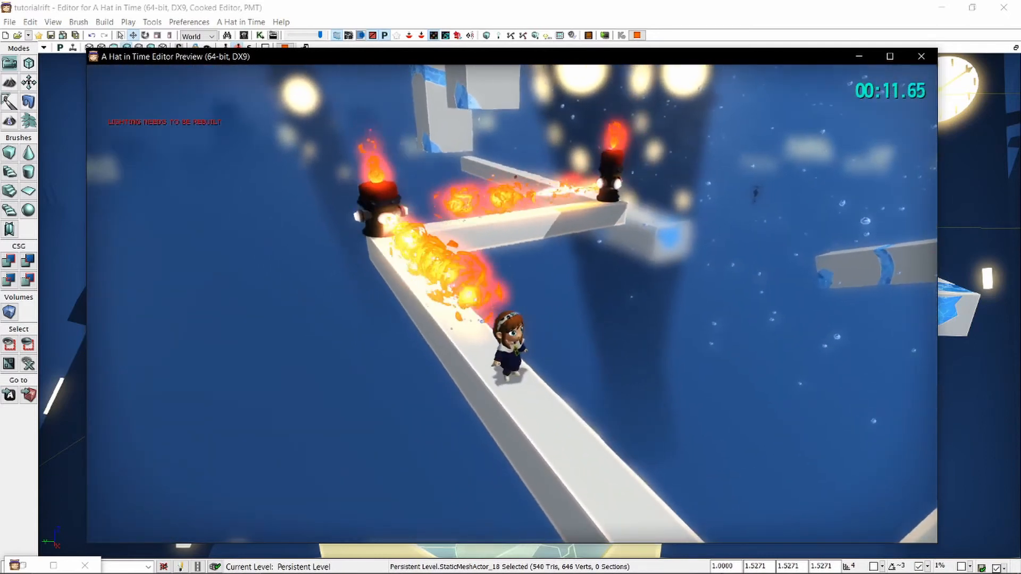
key("w")
key("space")
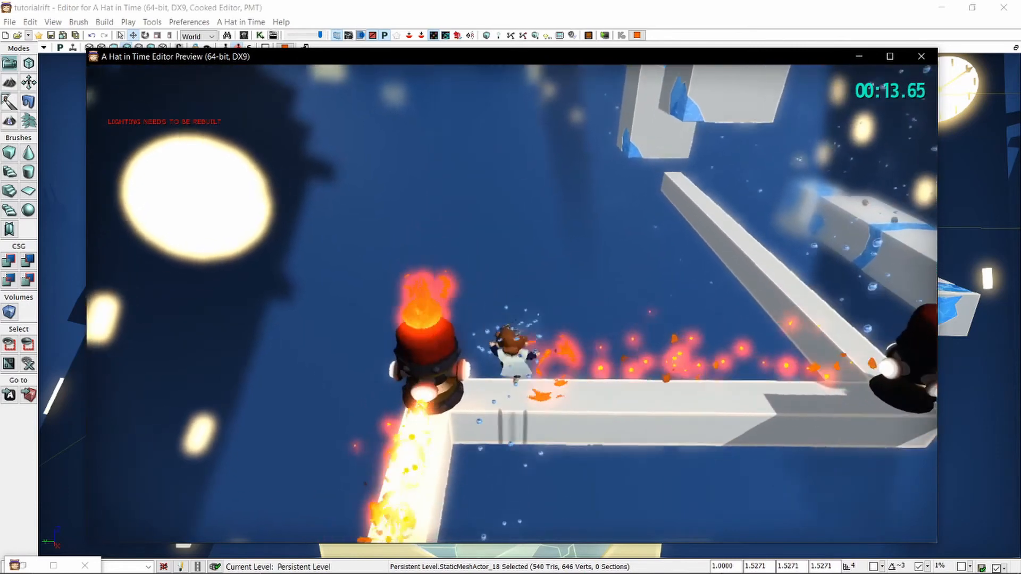
key("w")
key("space")
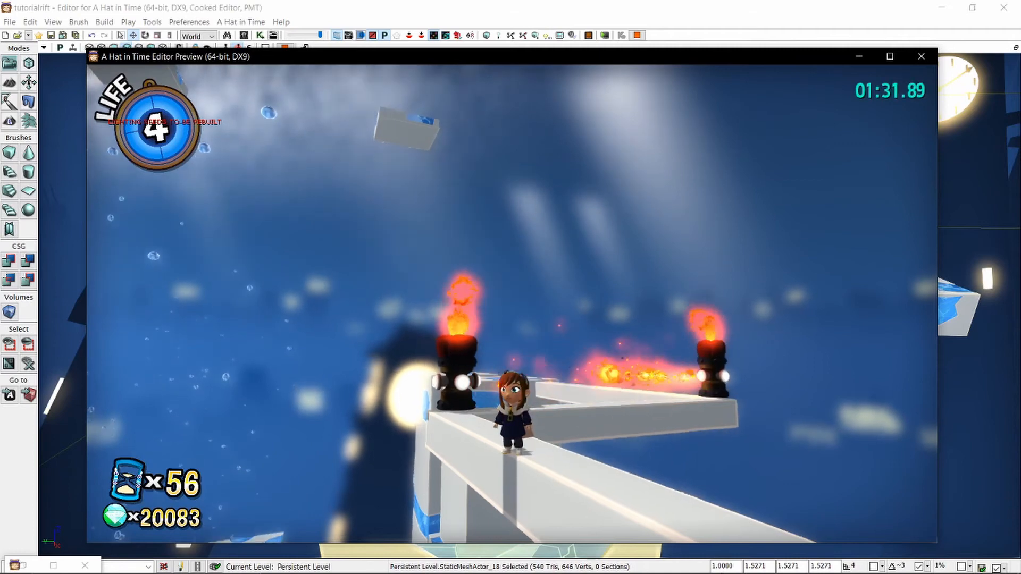
Playtest the route beyond the zigzag beams, jumping past the tall blocks to the floating platform, and end the playtest.
key("w")
key("space")
key("space")
key("space")
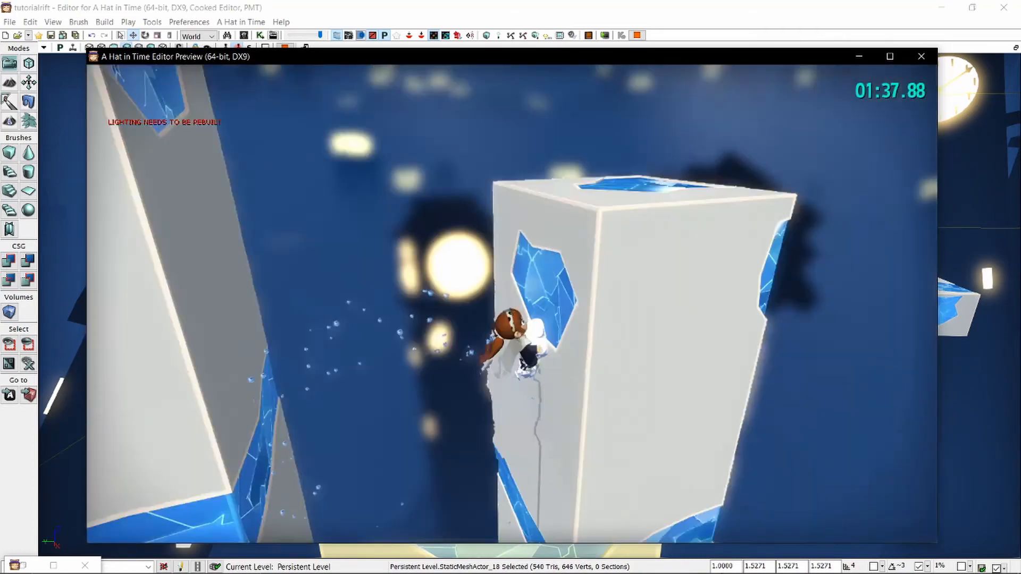
key("w")
key("space")
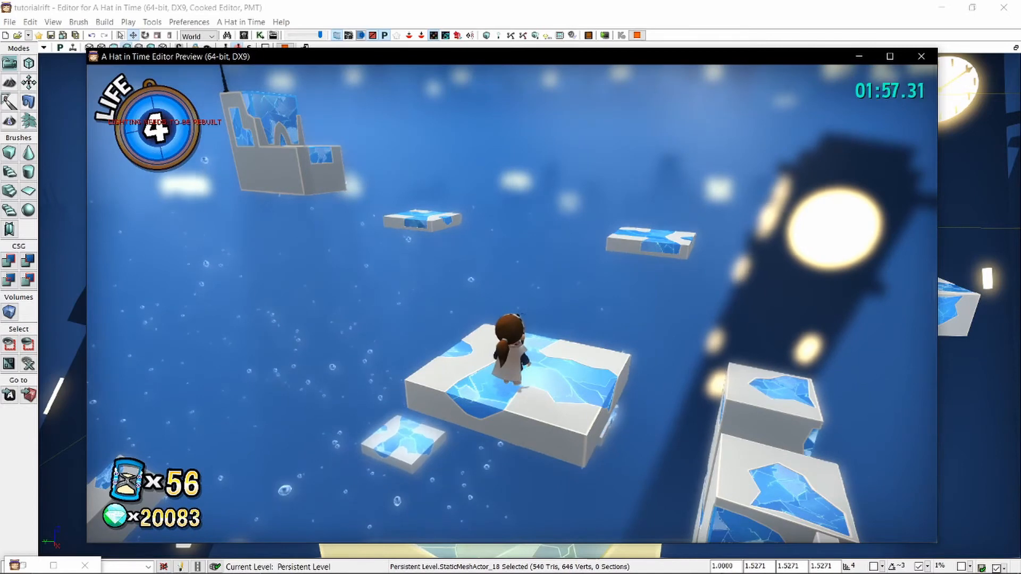
key("Escape")
Search the actor classes for "platform" and place a Hat_PlatformFall_Train on top of the large block in front of the beams.
right_click_drag(453, 351, 903, 161)
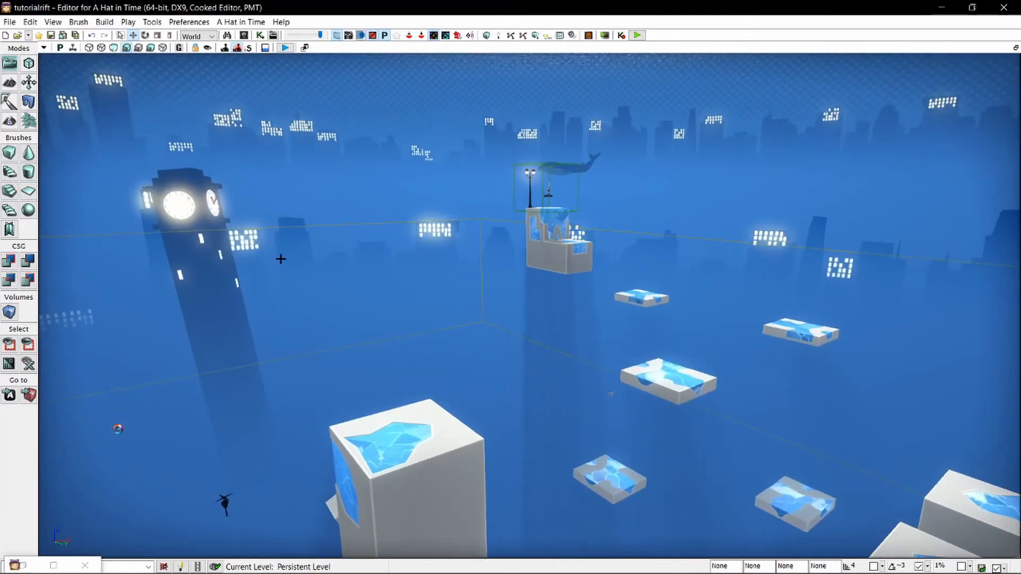
left_click(23, 563)
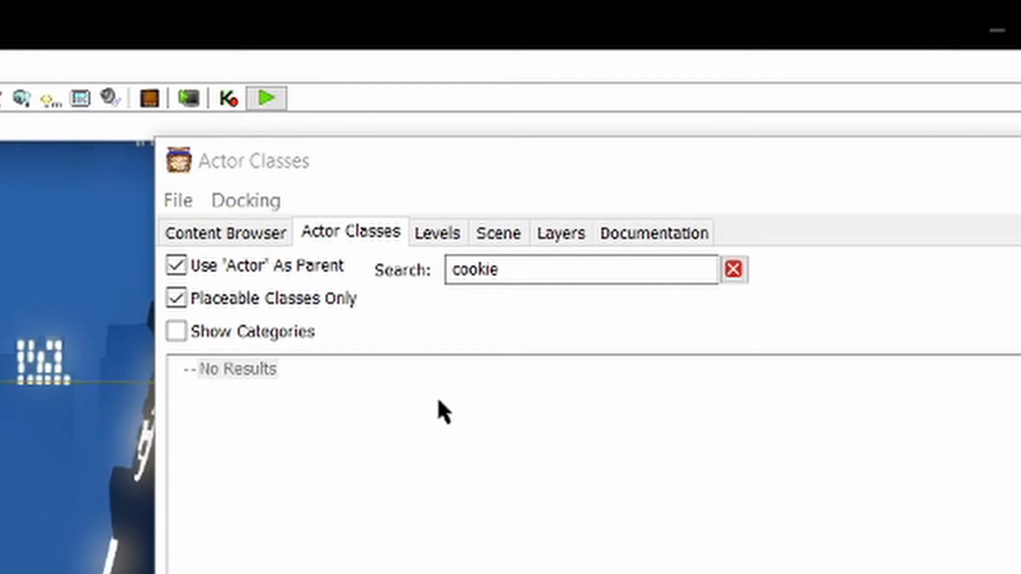
left_click(598, 271)
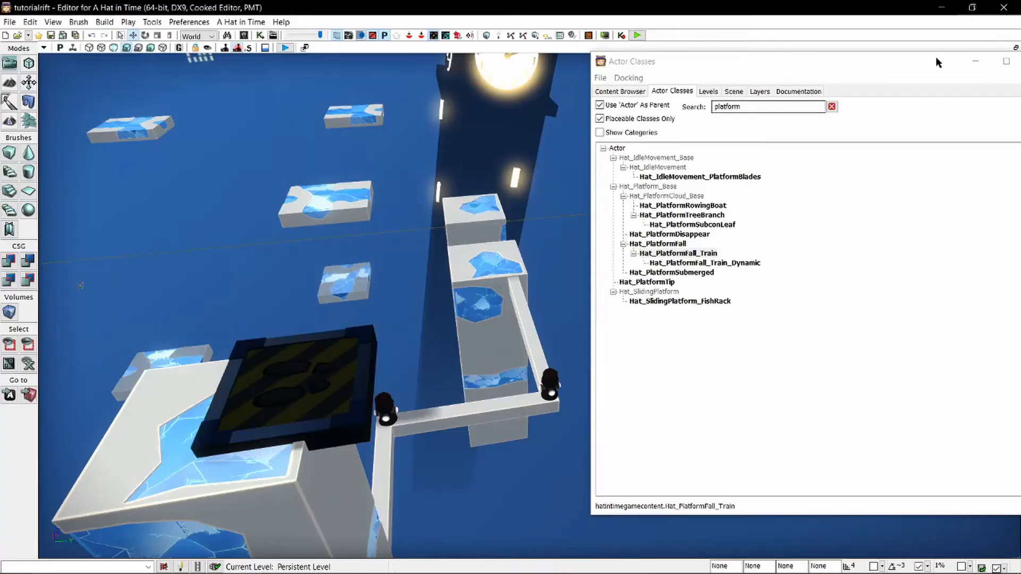
left_click(971, 63)
right_click_drag(544, 334, 572, 372)
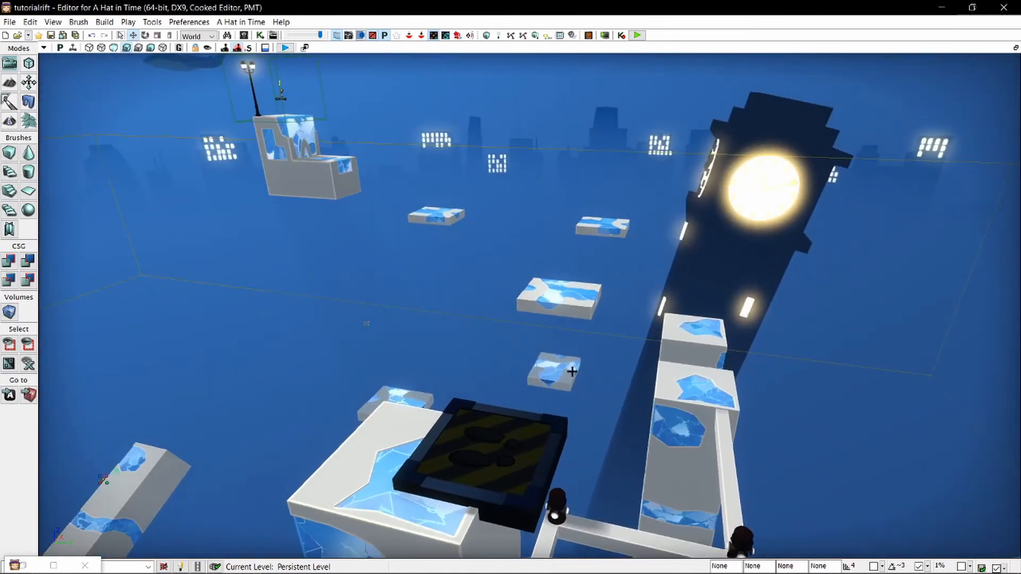
key("w")
key("d")
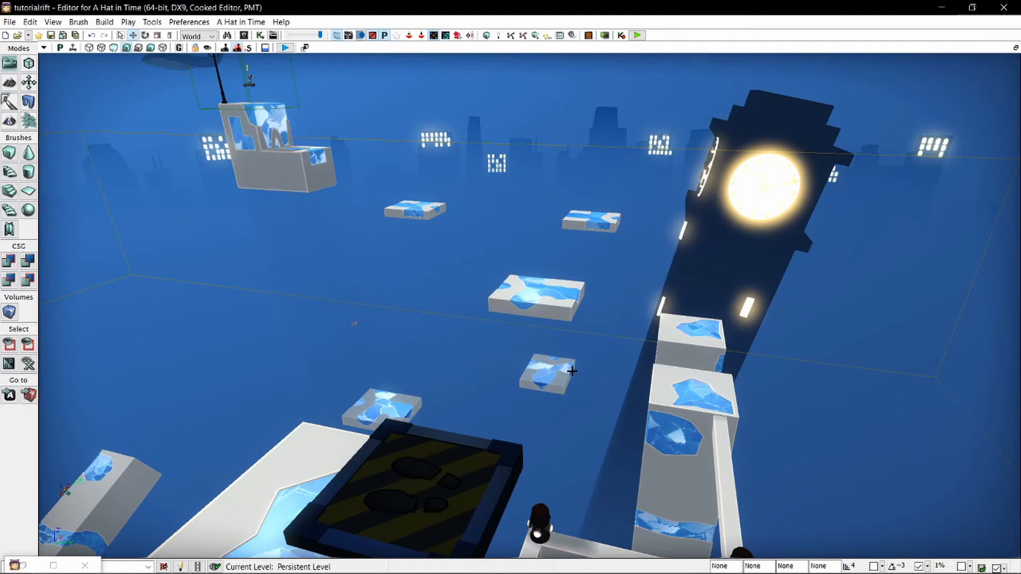
Move the falling train platform off the block, raising it to the height of the nearest large floating platform.
left_click(479, 451)
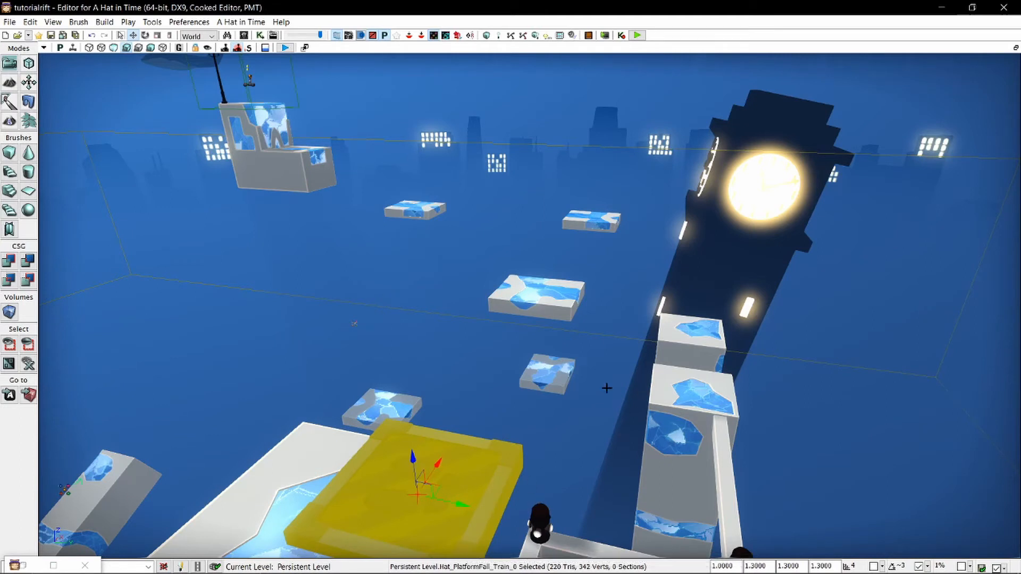
right_click_drag(607, 388, 577, 481)
left_click(606, 388)
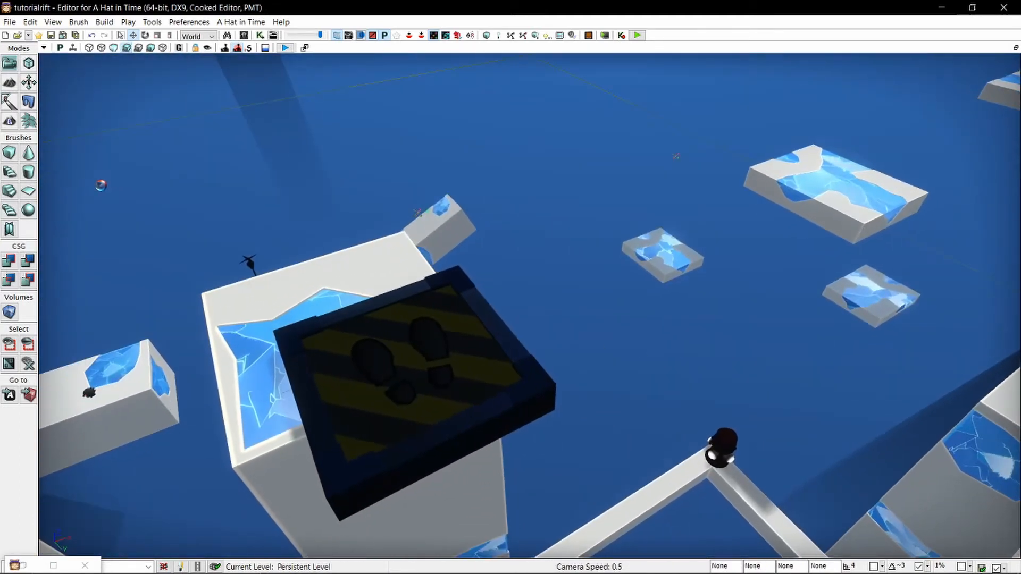
left_click(456, 383)
right_click_drag(455, 383, 433, 362)
left_click_drag(388, 328, 526, 273)
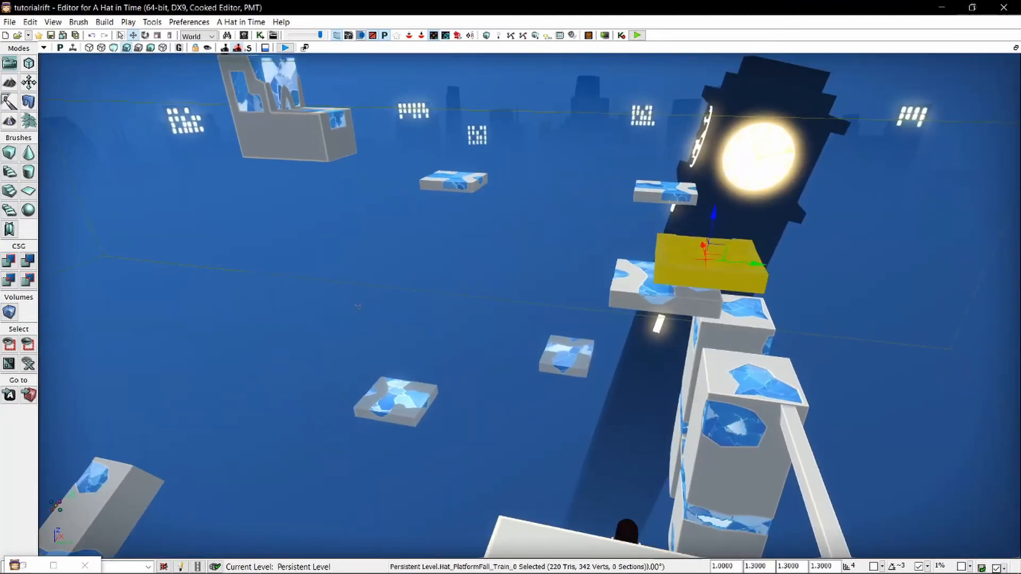
right_click_drag(713, 159, 727, 128)
left_click_drag(727, 127, 720, 165)
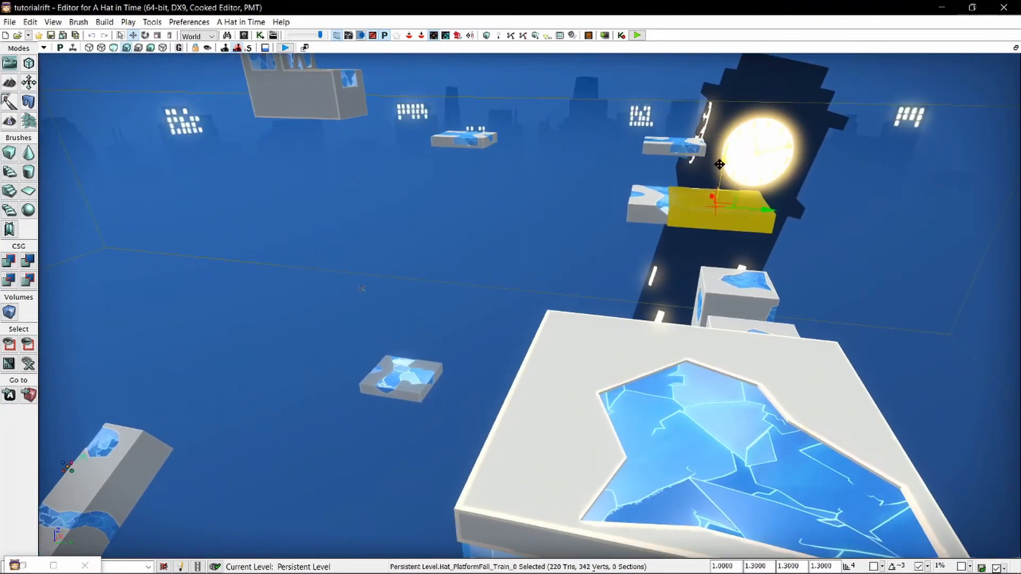
left_click_drag(758, 208, 611, 201)
key("space")
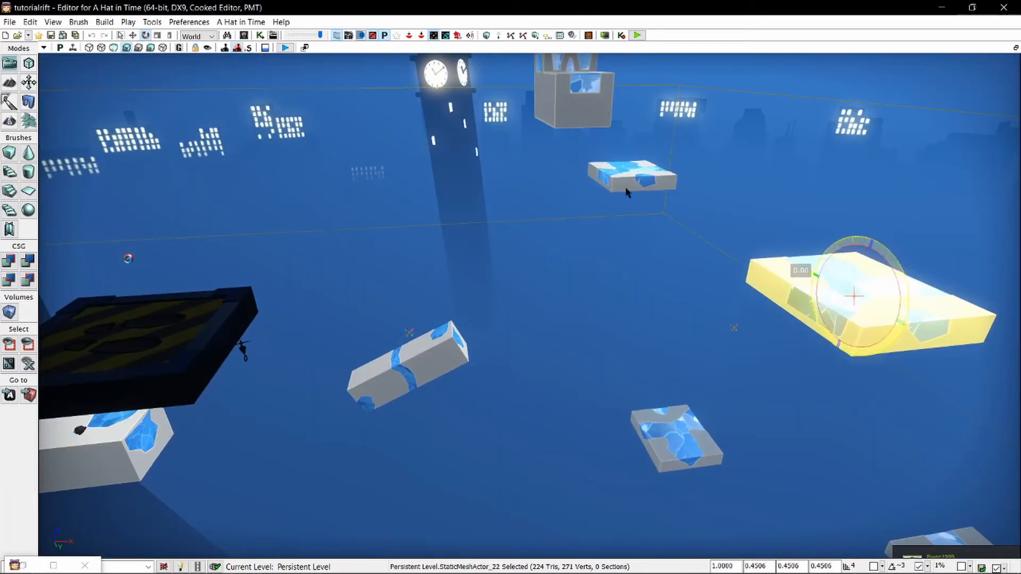
key("Delete")
left_click(200, 310)
key("space")
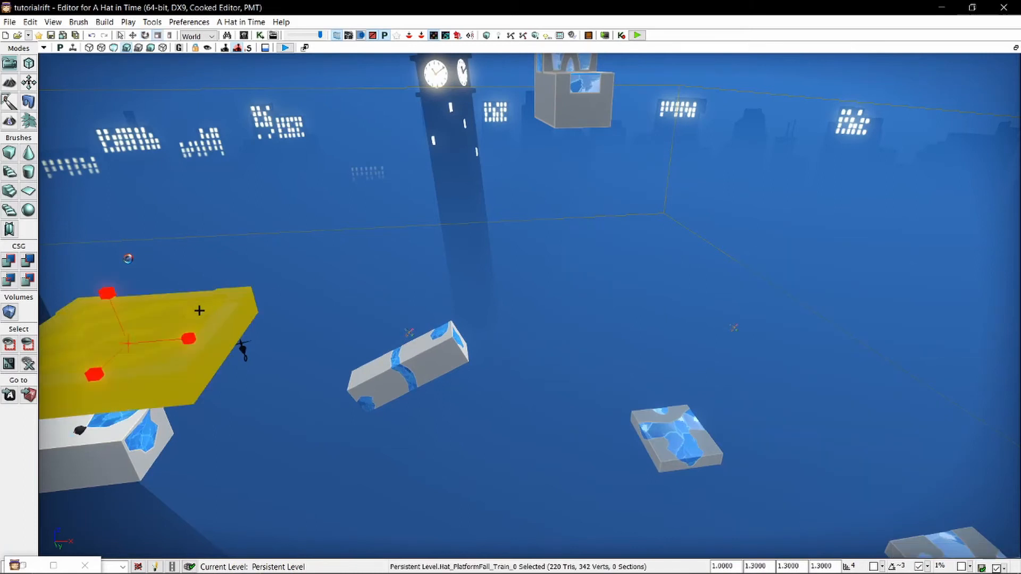
key("space")
key("ctrl+z")
key("ctrl+z")
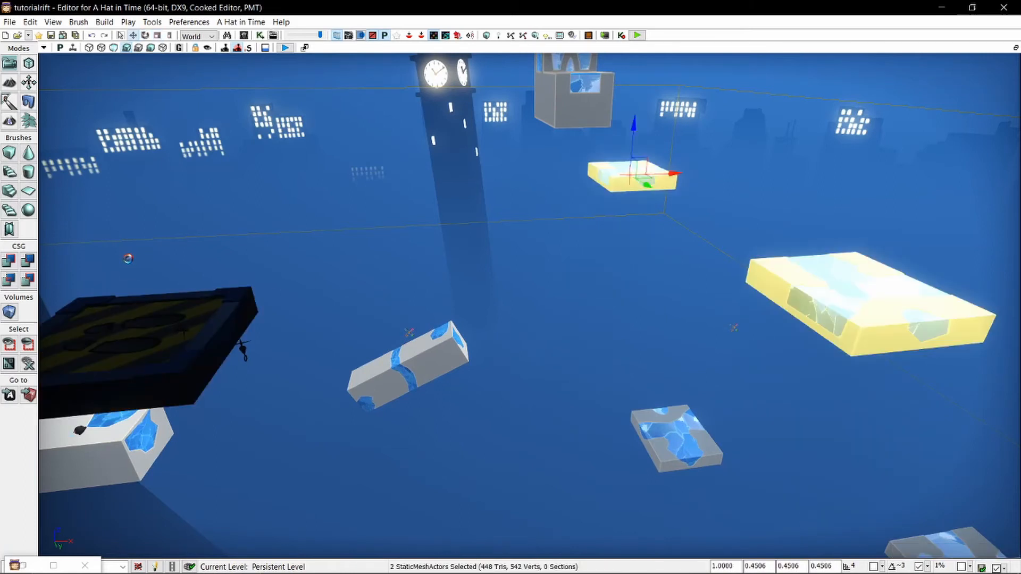
Move the falling train platform onto the nearer static floating platform and rotate it to line up with its edges.
left_click(177, 345)
left_click_drag(834, 362, 868, 355, "alt")
key("space")
right_click_drag(861, 312, 778, 294)
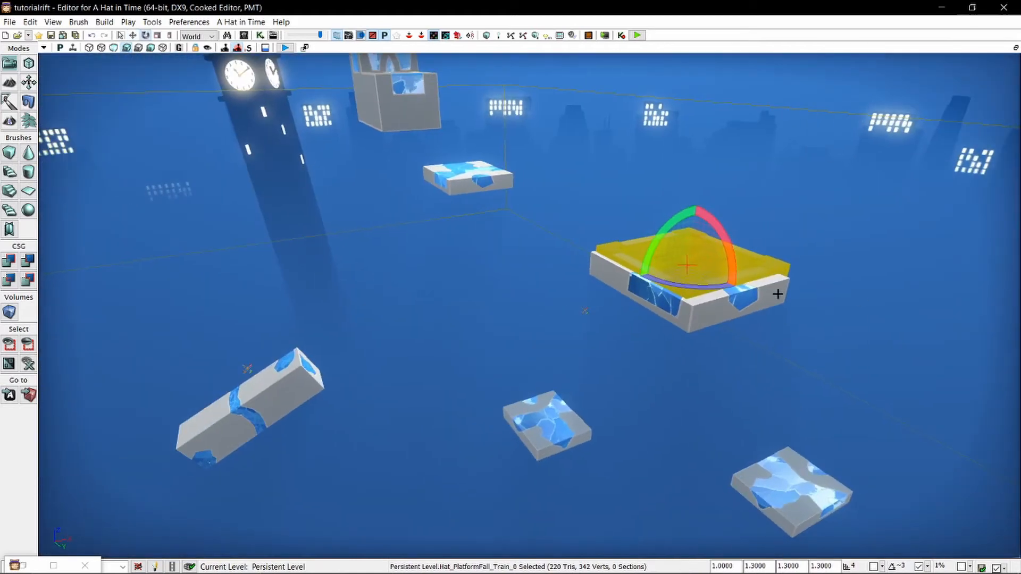
left_click_drag(675, 285, 755, 296)
Delete the static platform beneath the falling platform and the farther static platform in front of the lamppost structure.
left_click(700, 311)
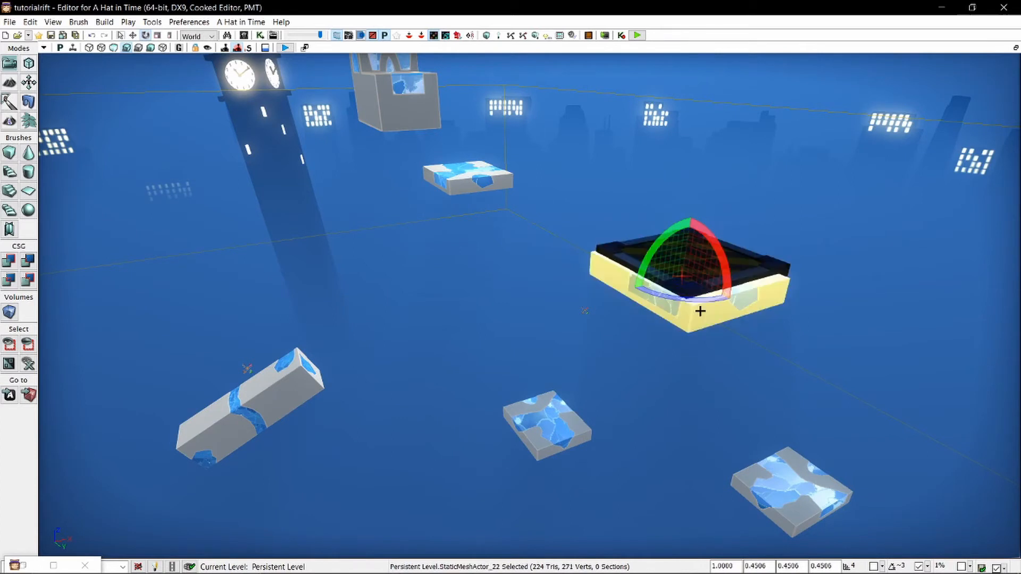
key("Delete")
left_click(462, 188)
key("Delete")
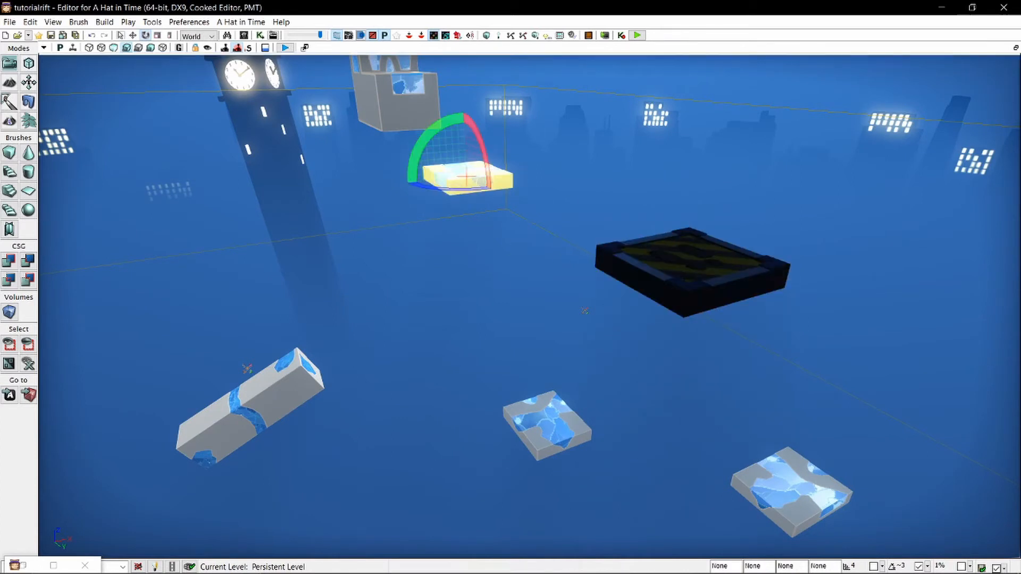
Duplicate the falling train platform twice and position the copies as stepping stones leading towards the lamppost structure.
left_click(687, 274)
key("space")
key("space")
left_click_drag(607, 220, 455, 164, "alt")
left_click(552, 226)
right_click_drag(552, 226, 327, 145)
left_click(654, 291)
left_click_drag(617, 286, 579, 286)
left_click(585, 313)
right_click_drag(585, 314, 508, 379)
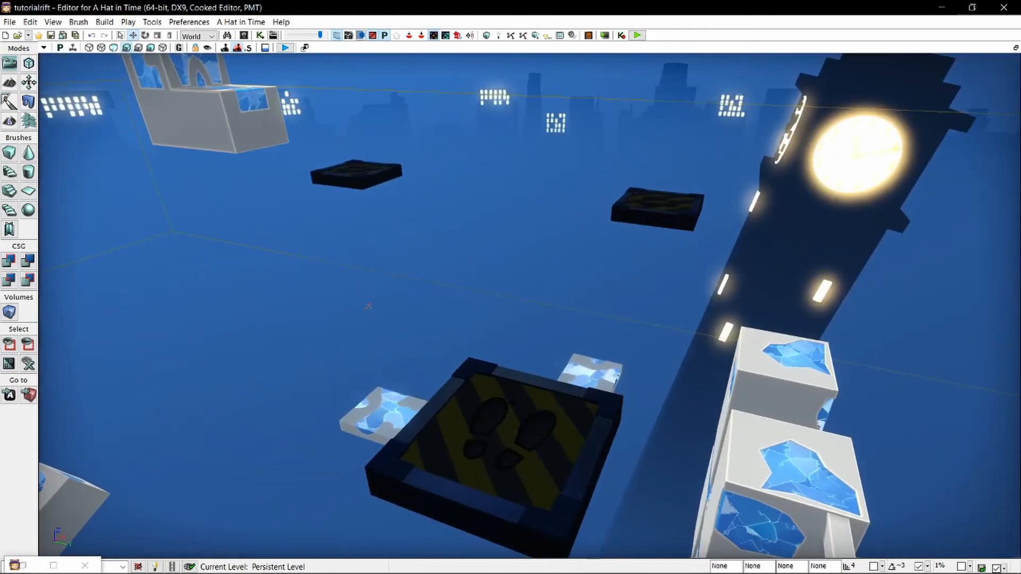
Open the nearest falling platform's properties and examine its Fall Full Momentum Time, Speed, Restart Time and Shake Amount settings.
double_click(508, 379)
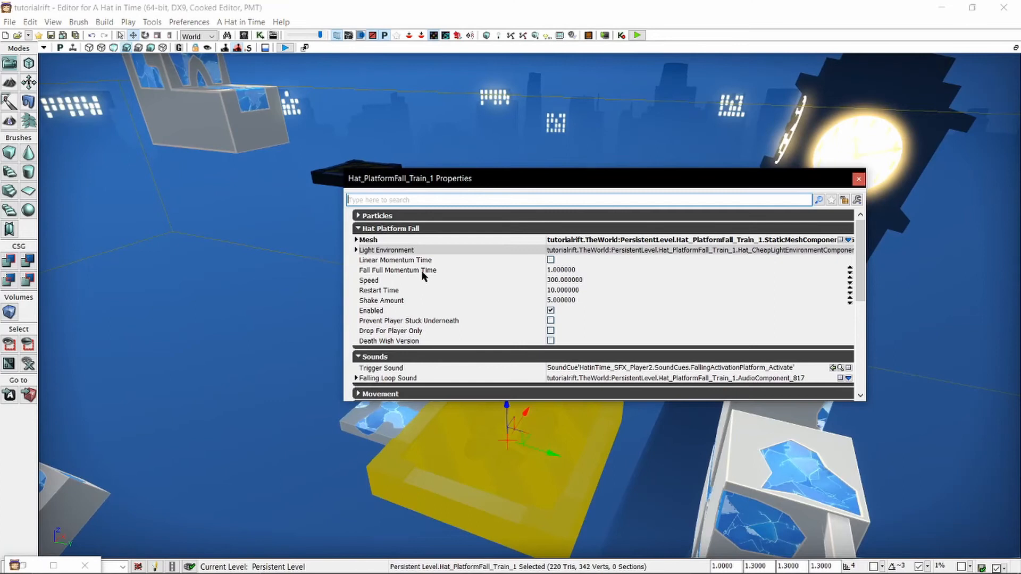
left_click(424, 272)
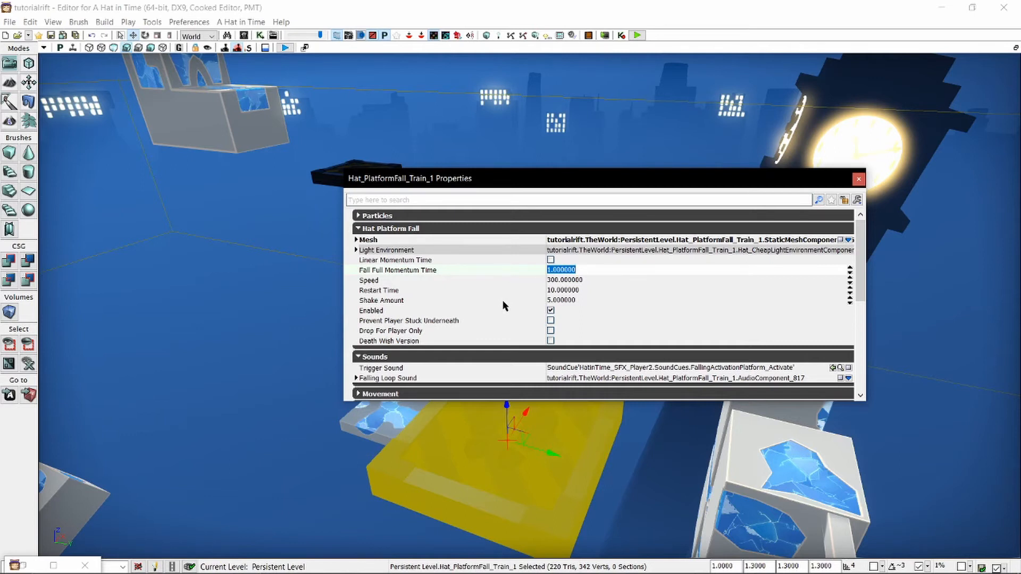
left_click(398, 290)
left_click(391, 301)
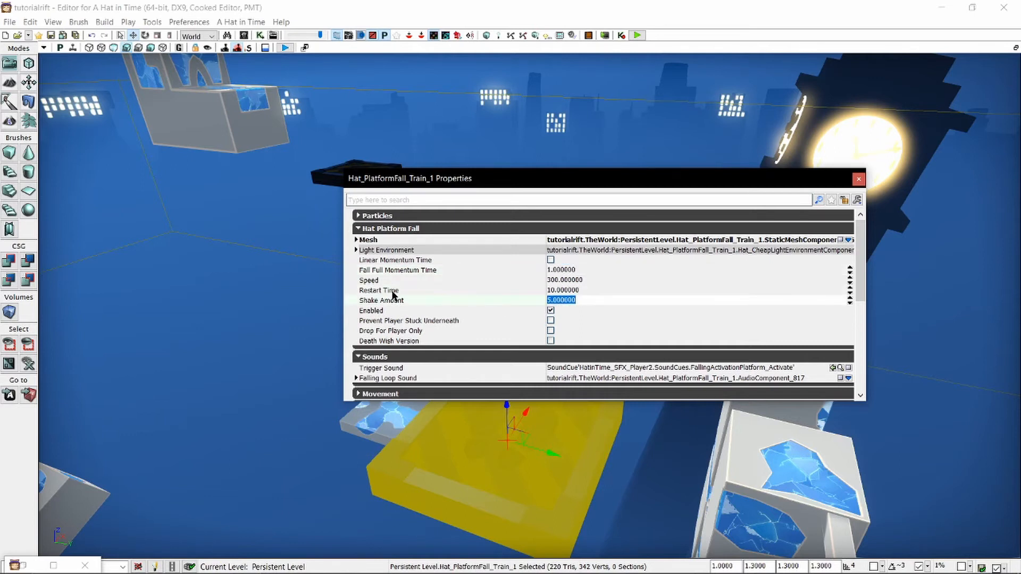
left_click(392, 291)
left_click(383, 281)
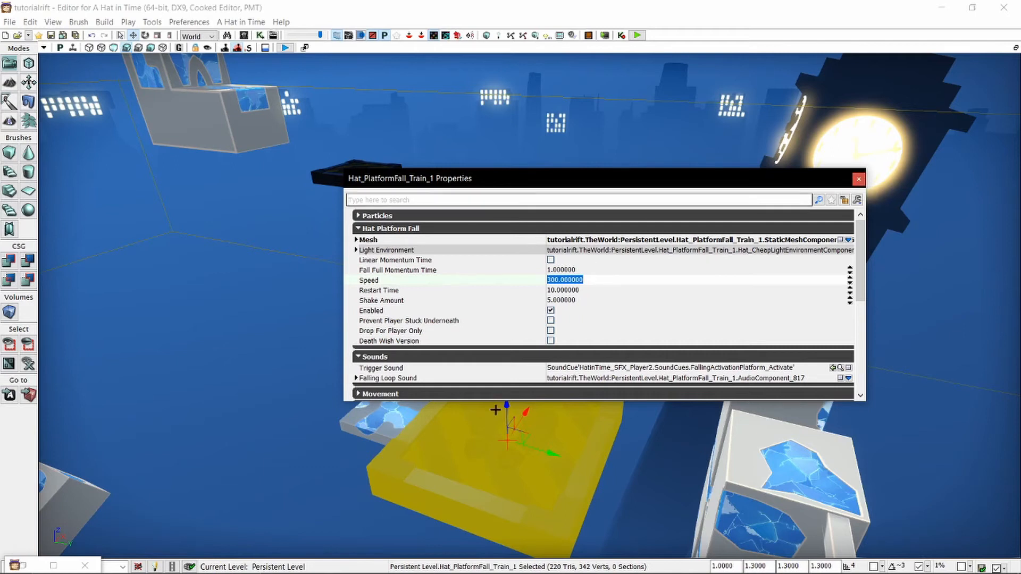
Select all three falling train platforms together, set their Restart Time to 5, and close the properties.
right_click_drag(492, 407, 526, 322)
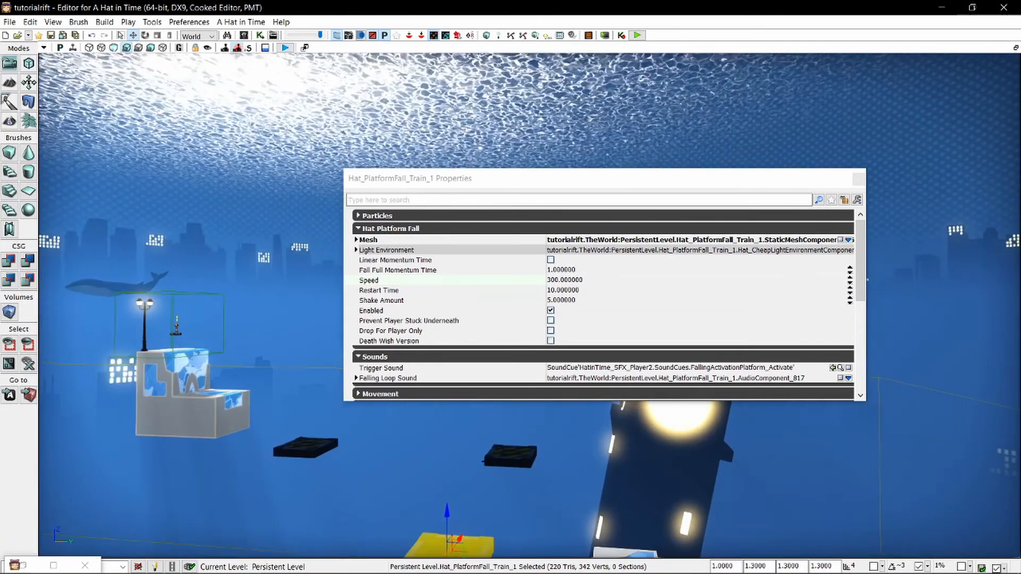
left_click(511, 455, "ctrl")
left_click(313, 443, "ctrl")
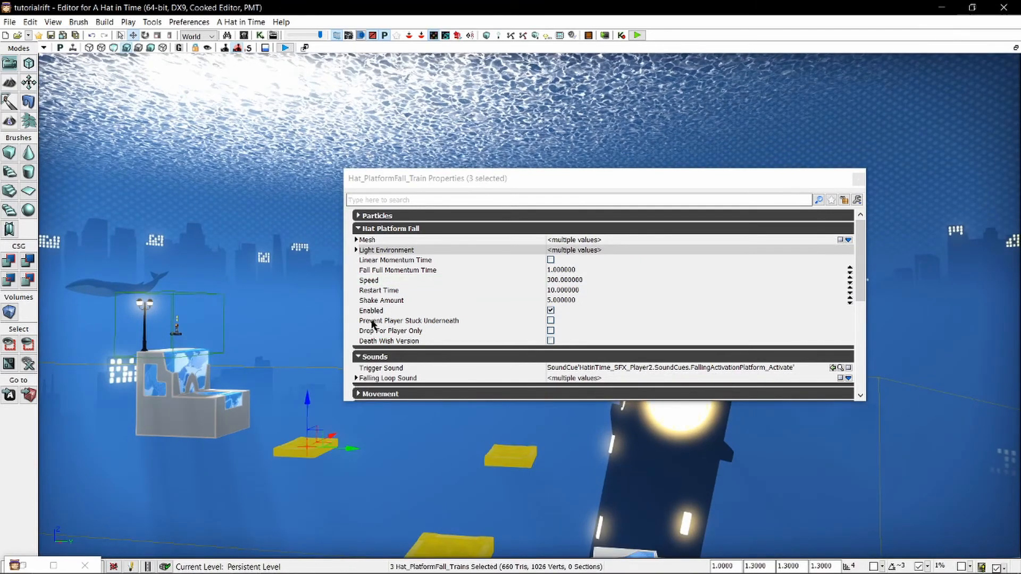
left_click(394, 292)
key("Return")
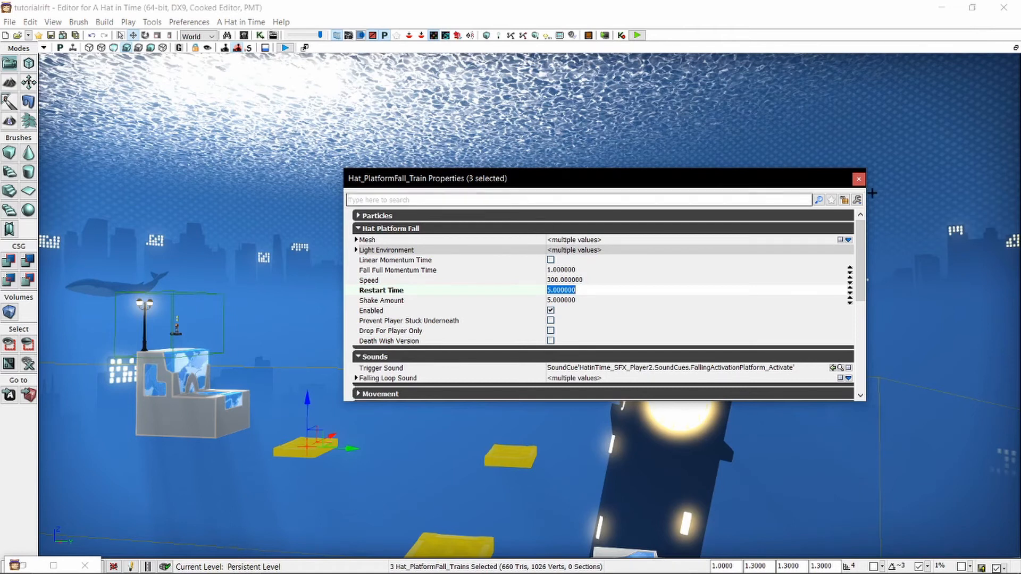
left_click(859, 178)
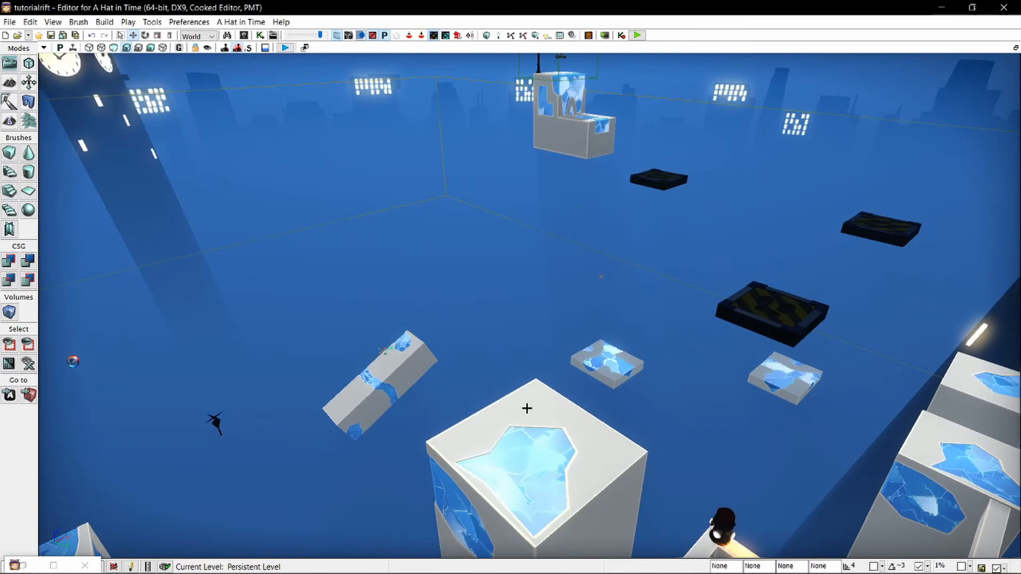
Playtest from the large block, crossing the three falling platforms to the lamppost structure, and end the playtest.
right_click(527, 409)
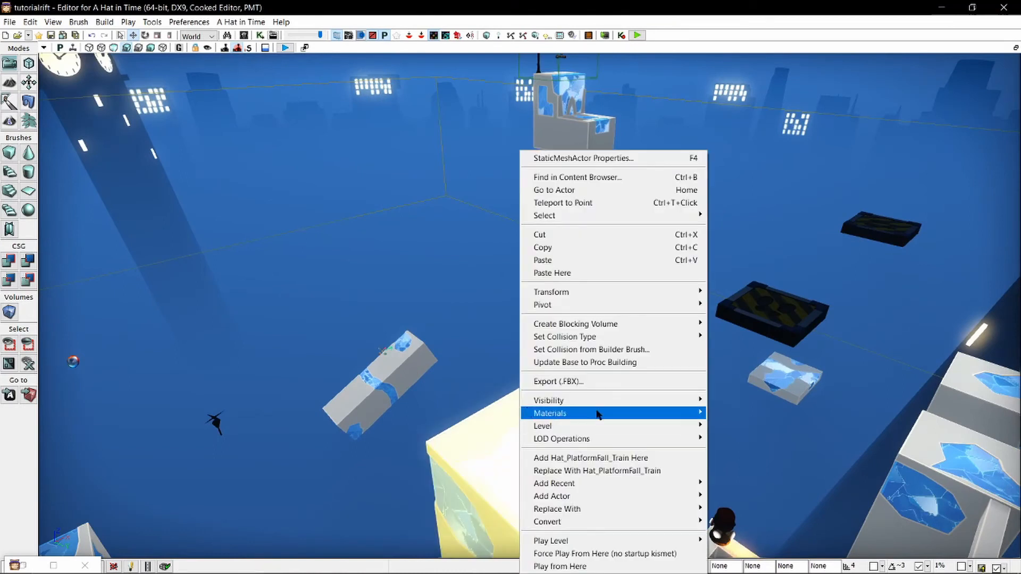
left_click(566, 555)
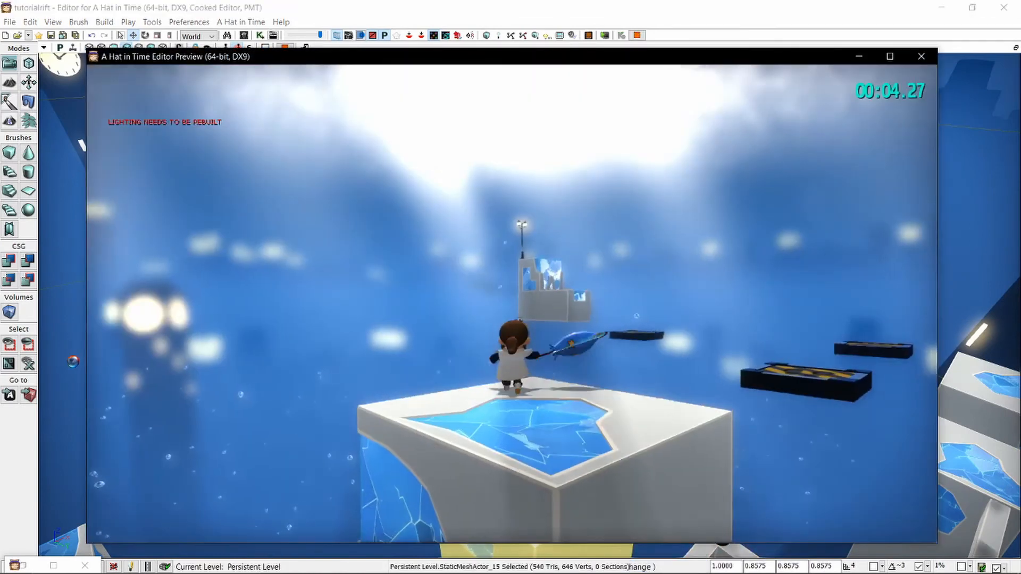
key("w")
key("space")
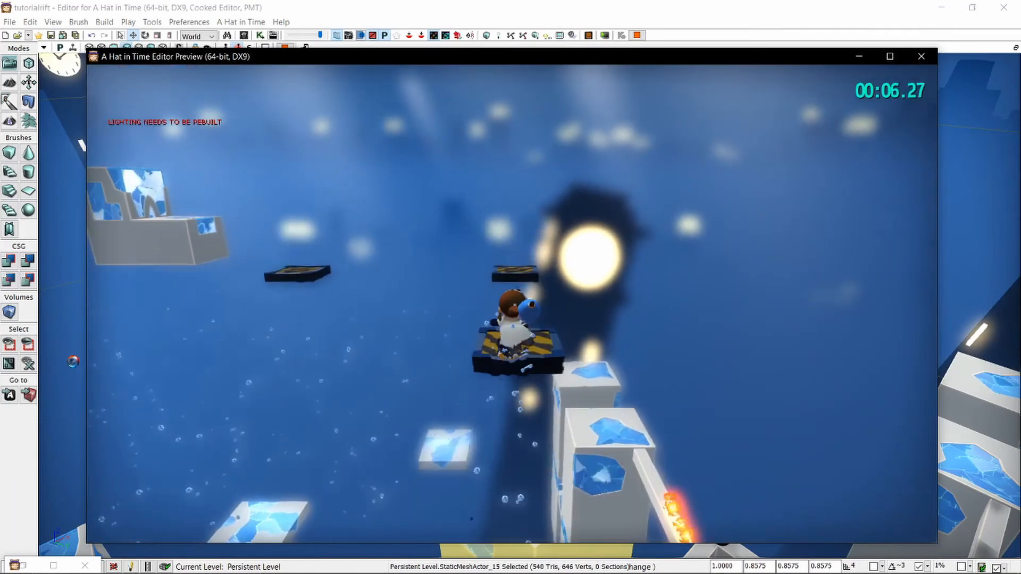
key("space")
key("a")
key("w")
key("space")
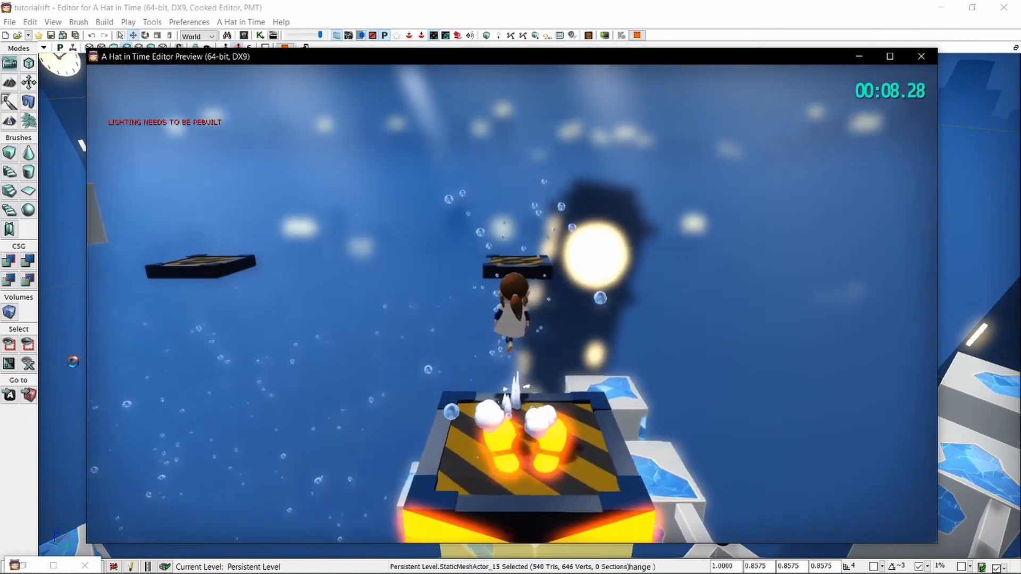
key("space")
key("w")
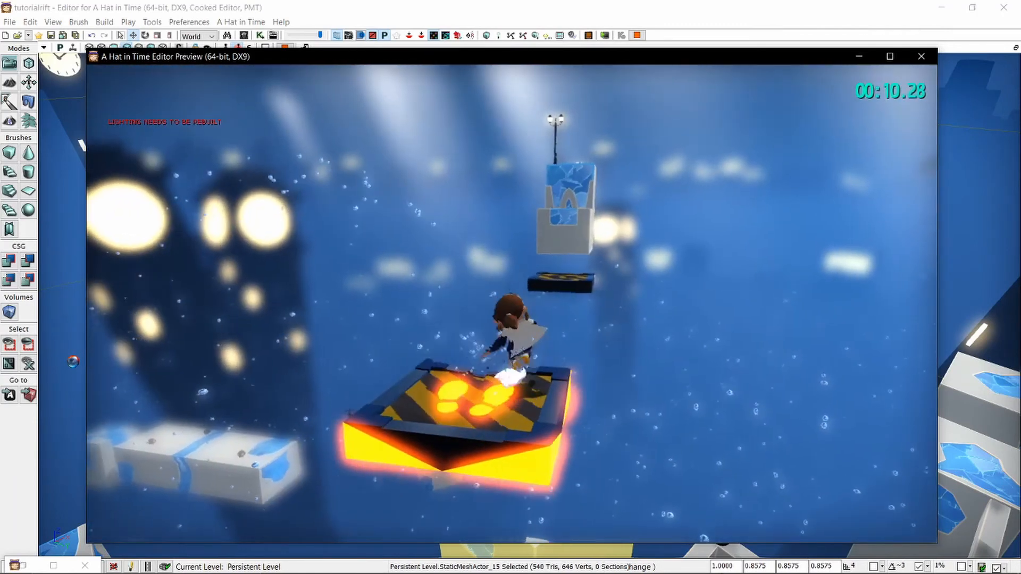
key("space")
key("space")
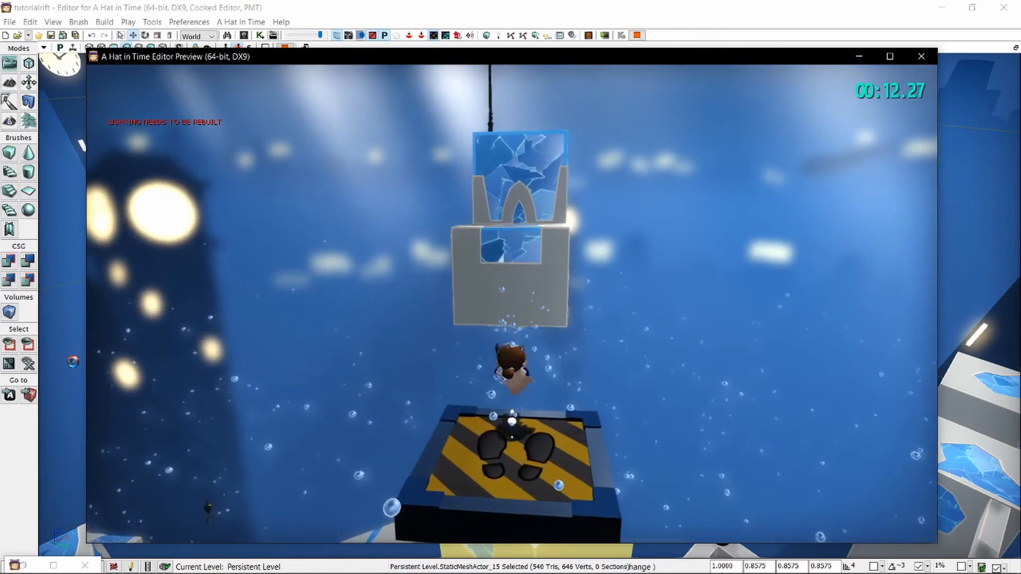
key("space")
key("space")
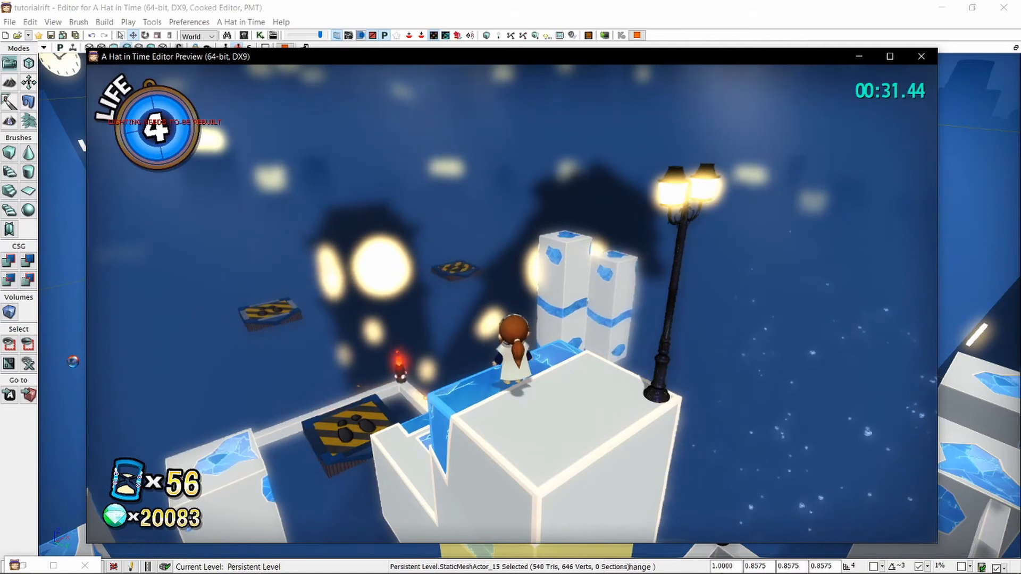
key("Escape")
Filter the actor classes by "hazard", choose Hat_Hazard_CastleHammer, and place the hammer in the level beside the tall pillars.
key("s")
mouse_move(489, 364)
right_mouse_down()
mouse_move(401, 287)
mouse_move(411, 292)
mouse_move(351, 297)
mouse_move(487, 368)
right_mouse_up()
key("d")
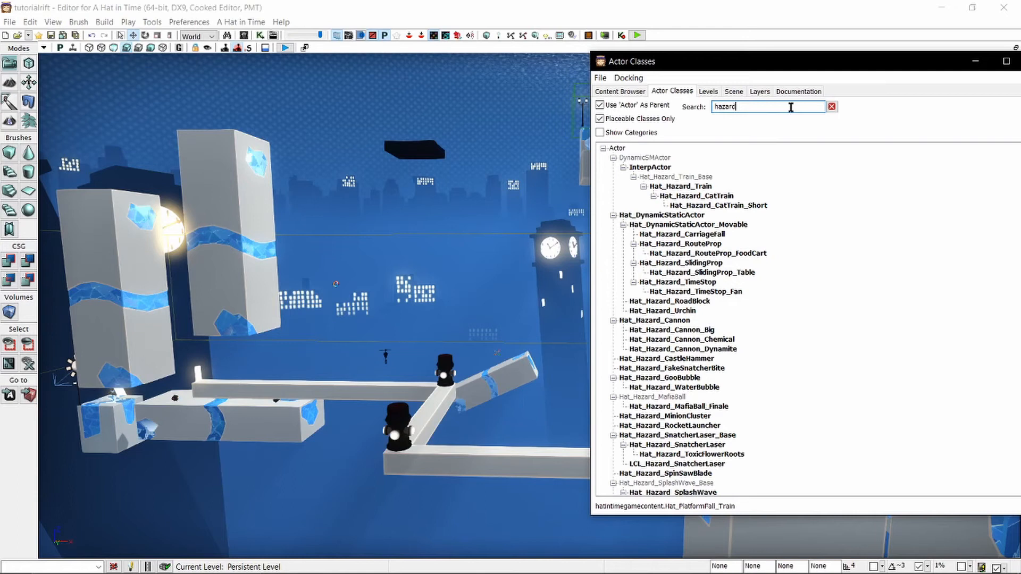
scroll(833, 366, "down", 1)
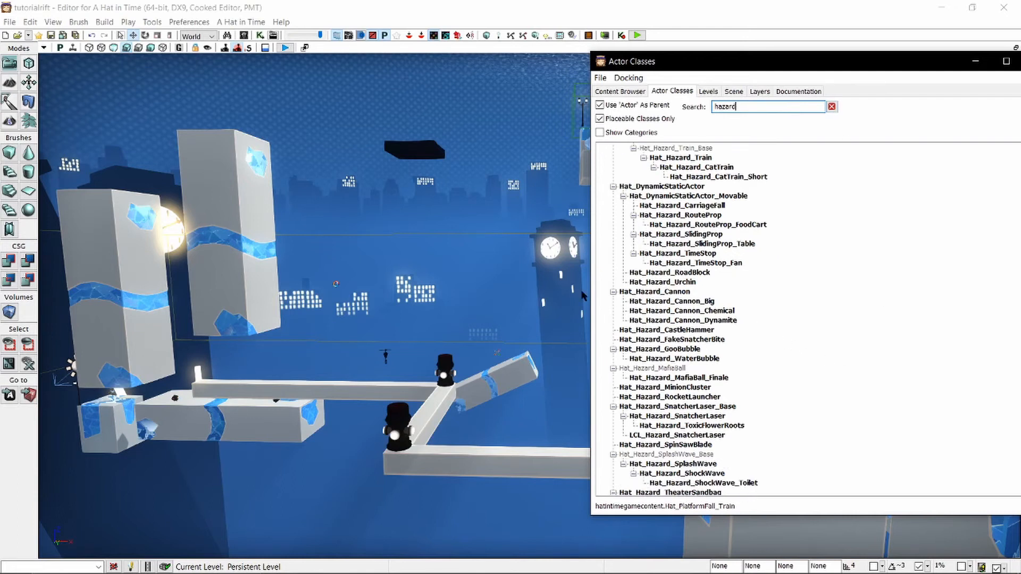
right_click_drag(436, 286, 458, 287)
key("w")
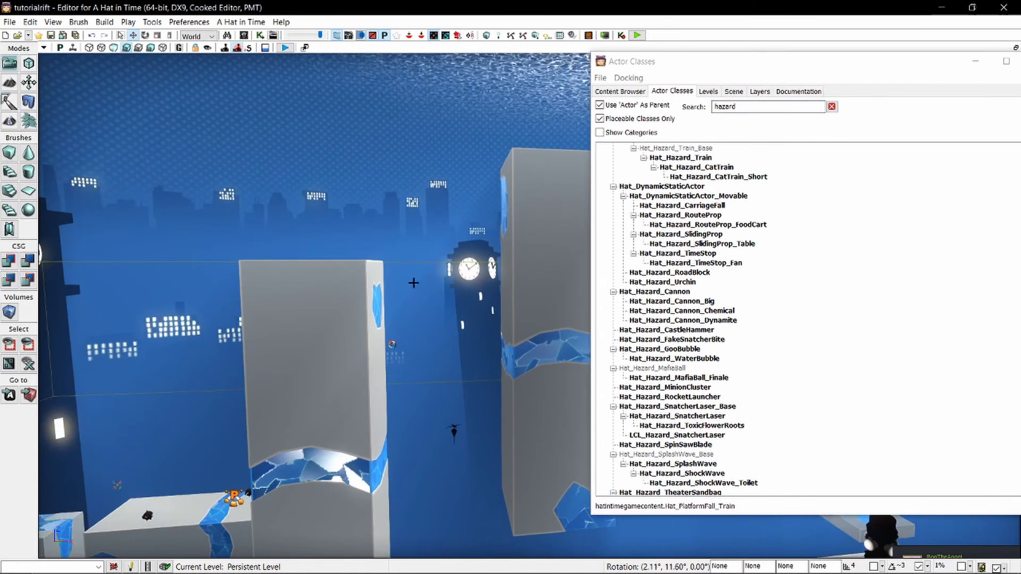
left_click(698, 331)
left_click(399, 160)
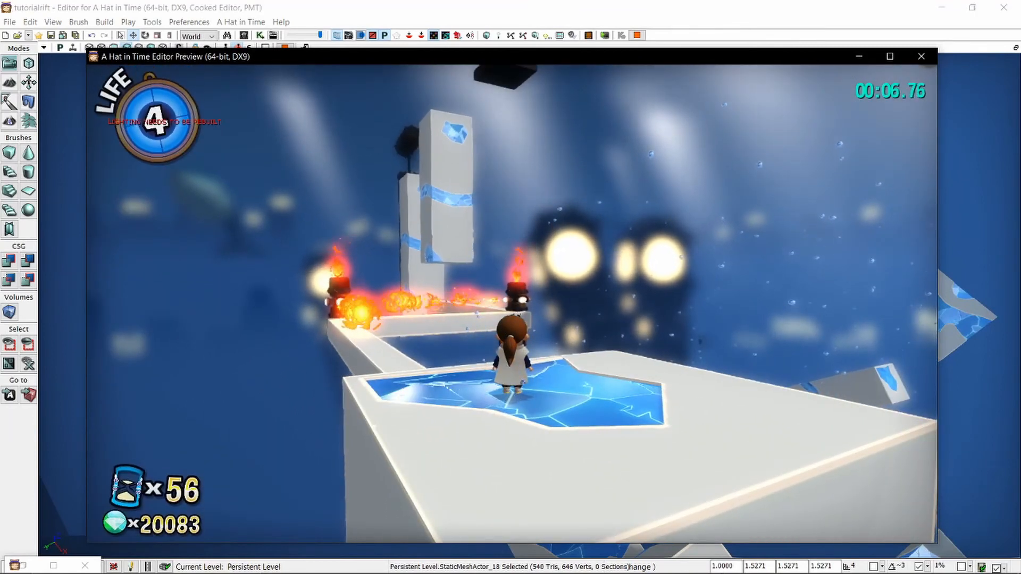
Playtest the route from the large block past the flamethrowers to the pillar beside the castle hammer, watch its swing, and end the playtest.
key("w")
key("space")
key("space")
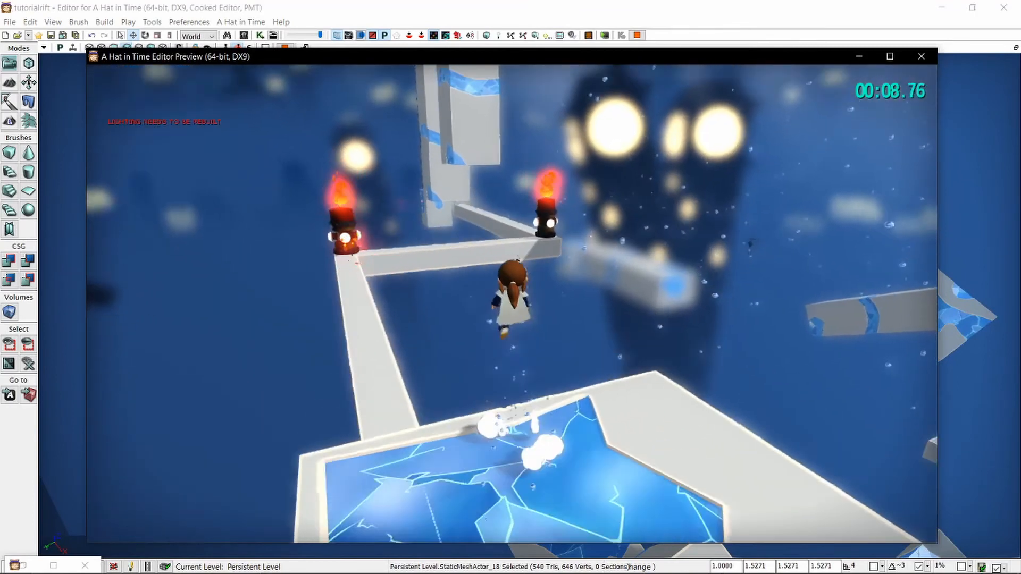
key("w")
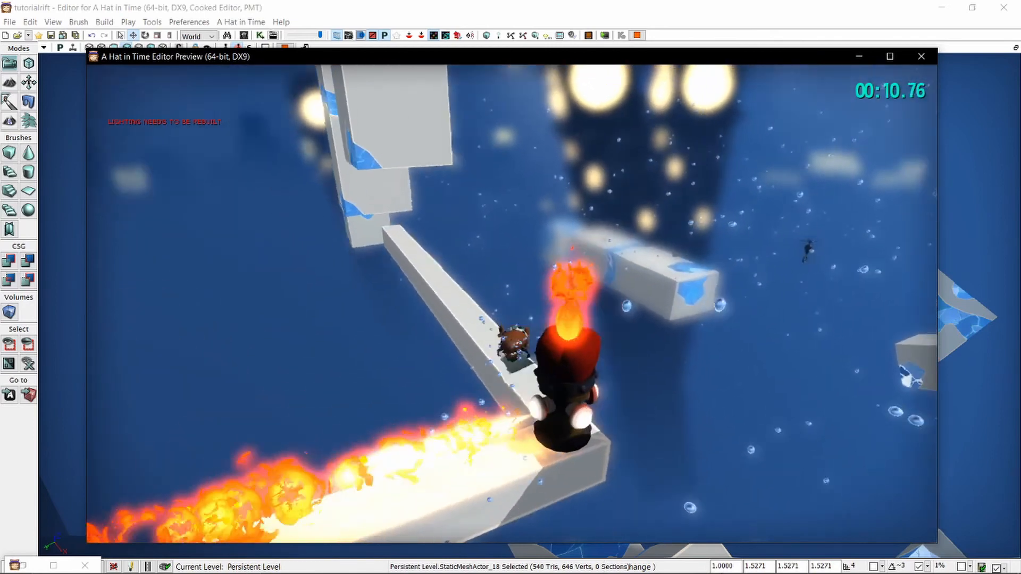
key("w")
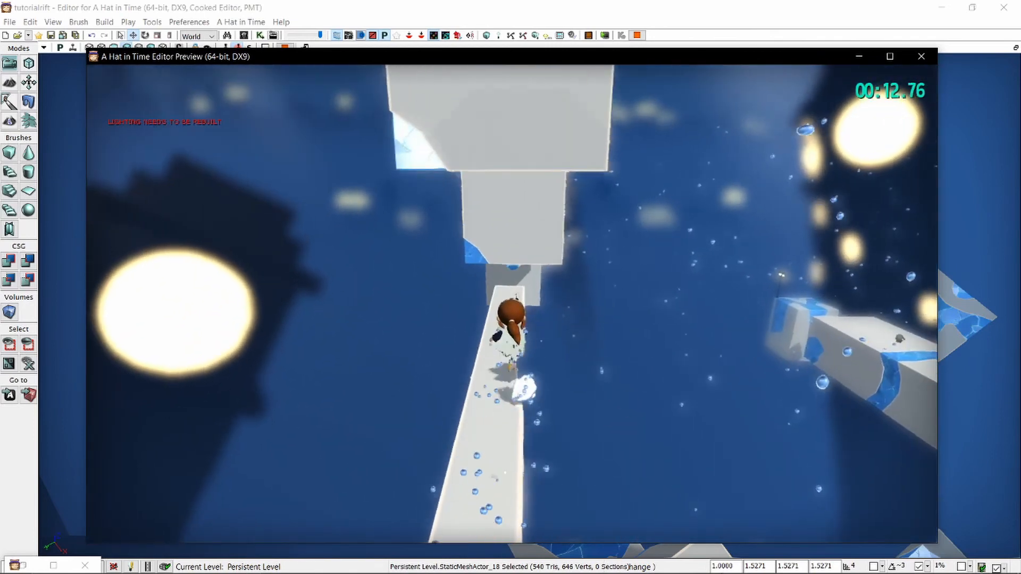
key("w")
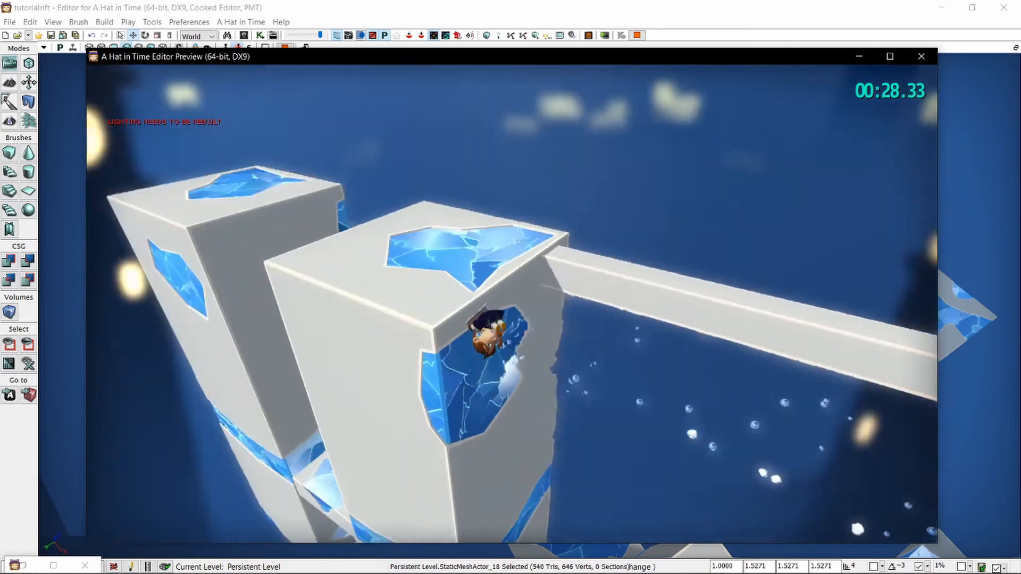
key("w")
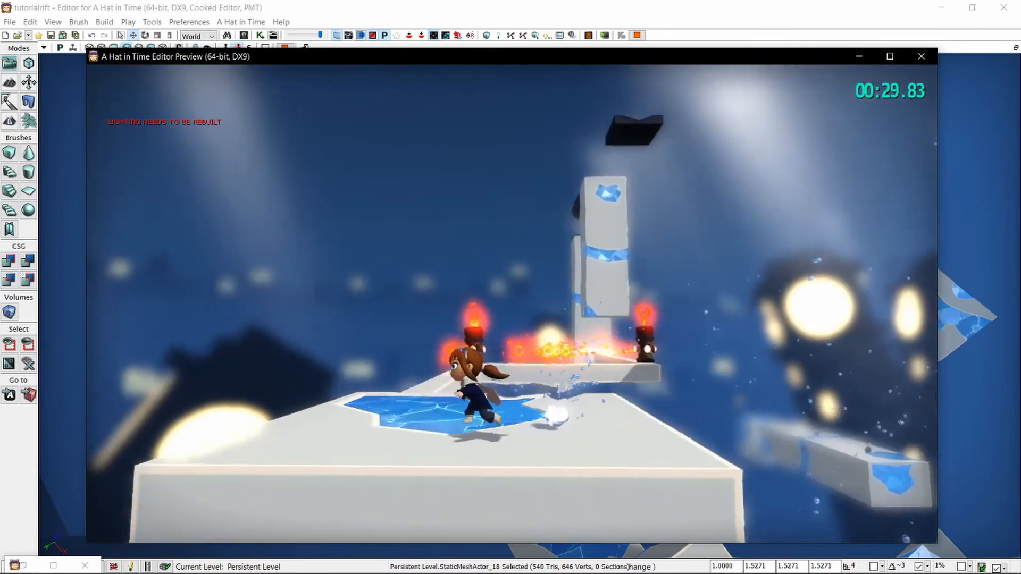
key("w")
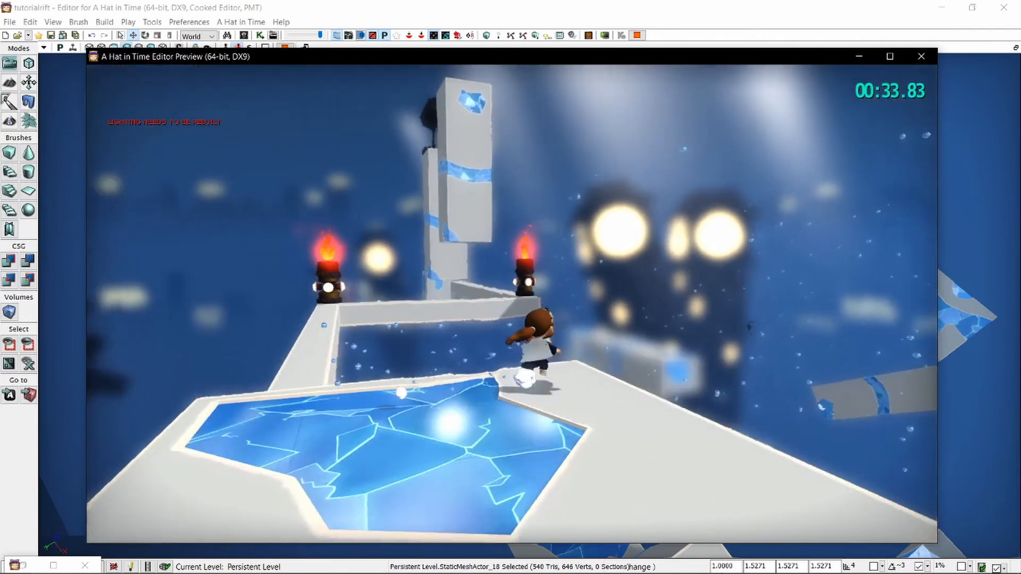
key("space")
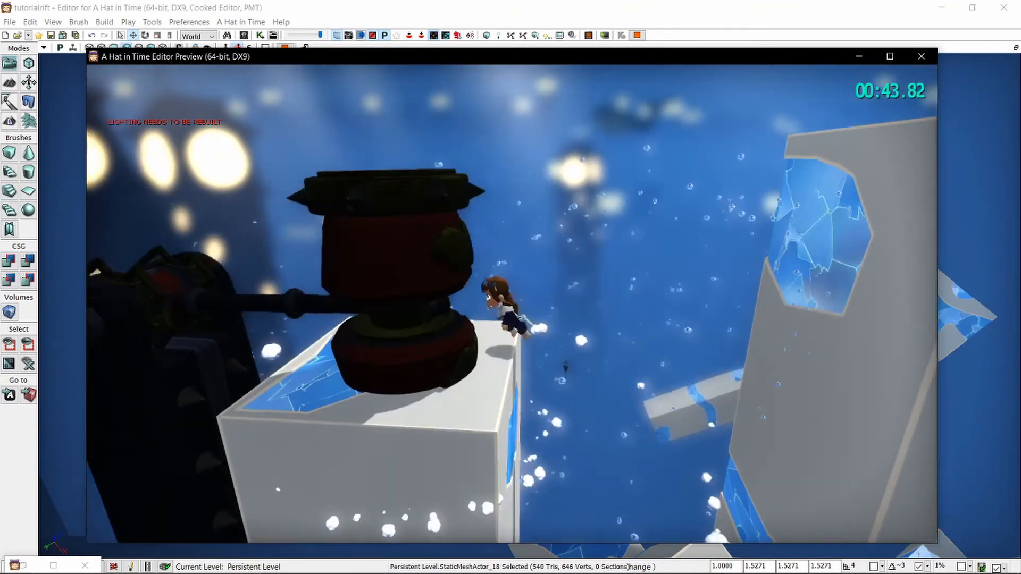
key("s")
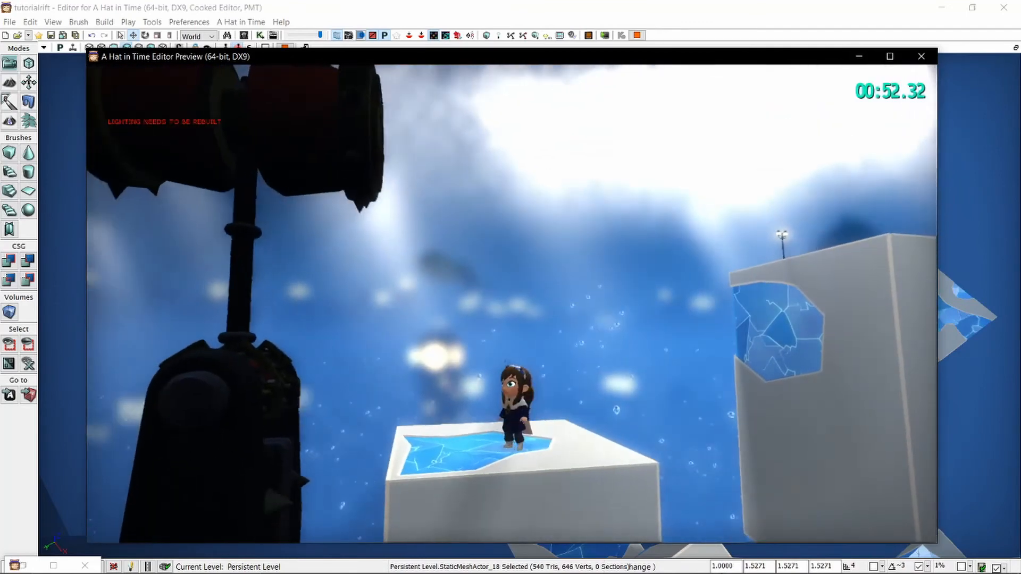
key("Escape")
Select the castle hammer together with the small block at its base and raise both slightly.
right_click_drag(439, 419, 308, 479)
left_click(297, 474)
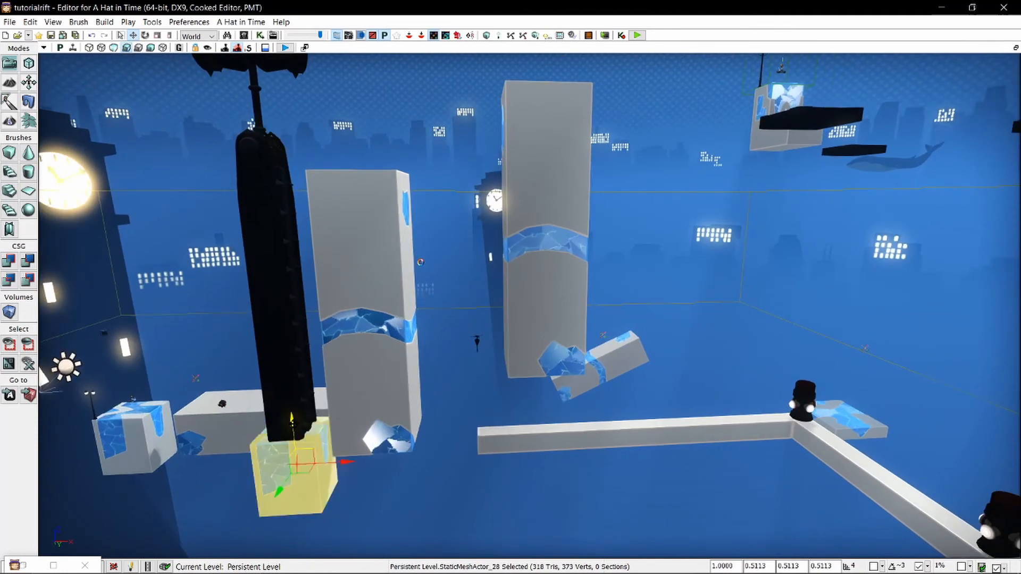
left_click(292, 360, "ctrl")
right_click_drag(292, 360, 266, 266)
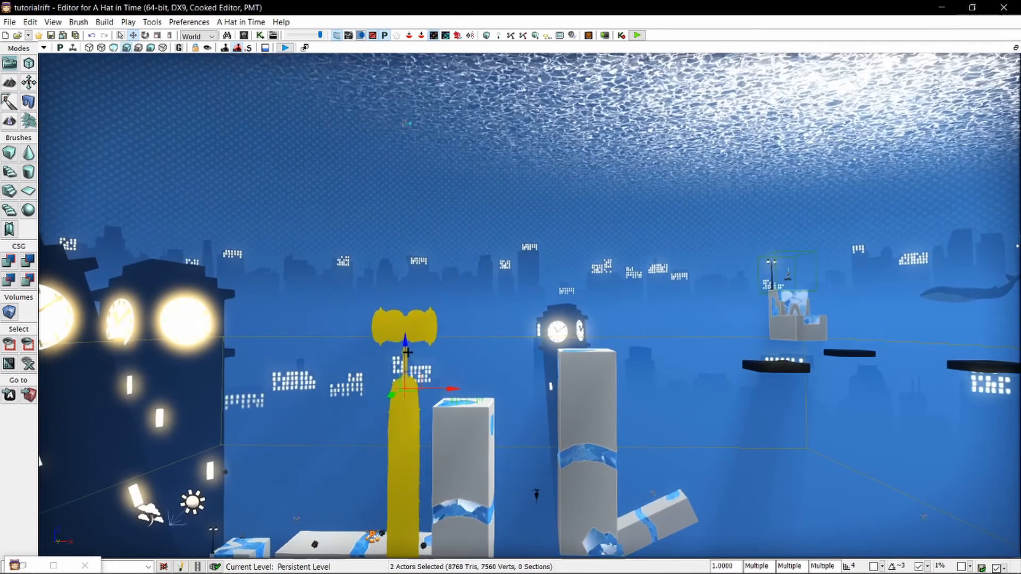
left_click_drag(407, 365, 405, 334)
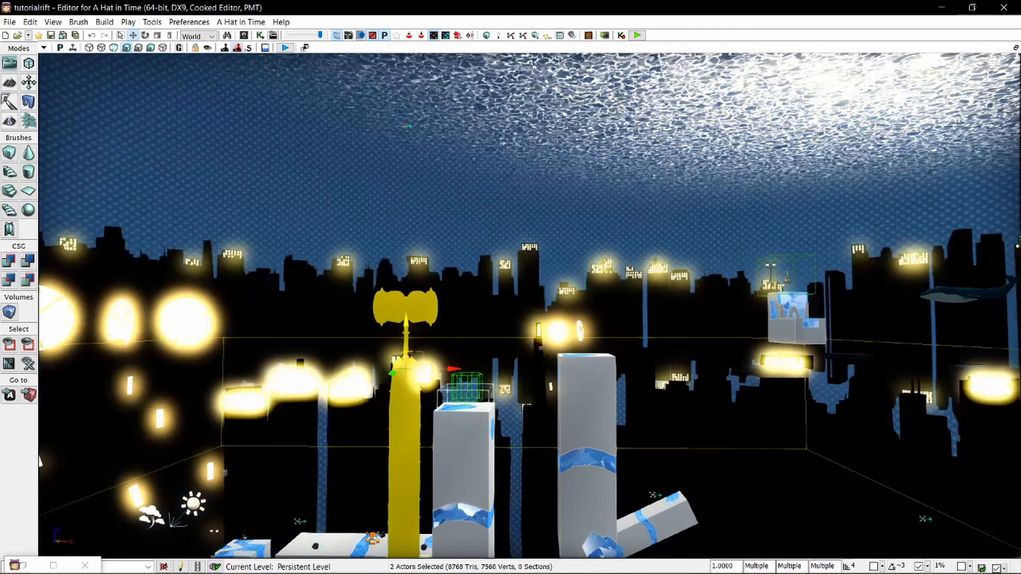
Playtest from the large block again, pass the flamethrowers, climb the pillars to check the raised hammer's strike, and end the playtest.
right_click_drag(464, 362, 745, 433)
left_click(465, 326)
right_click(745, 433)
left_click(798, 561)
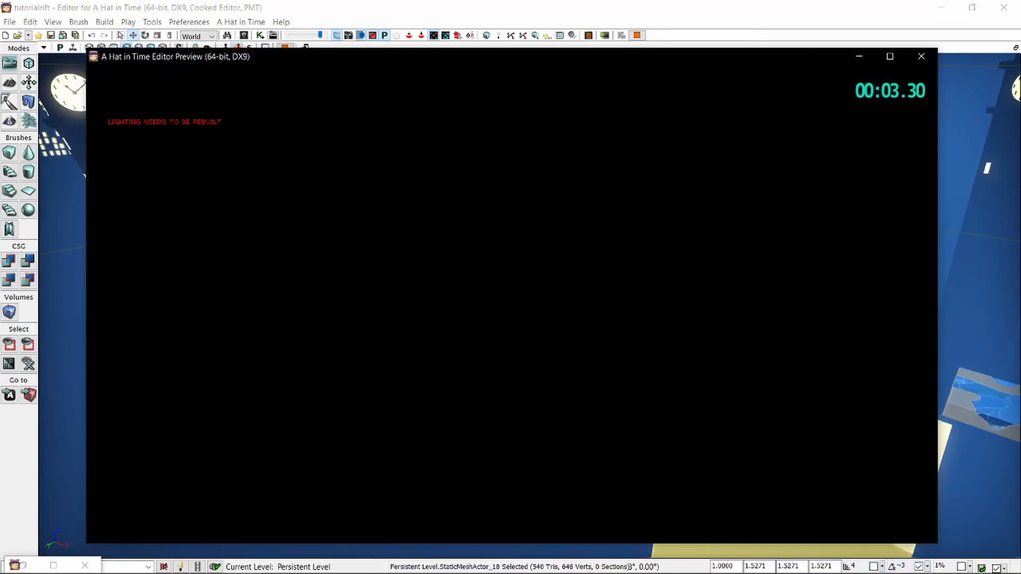
key("w")
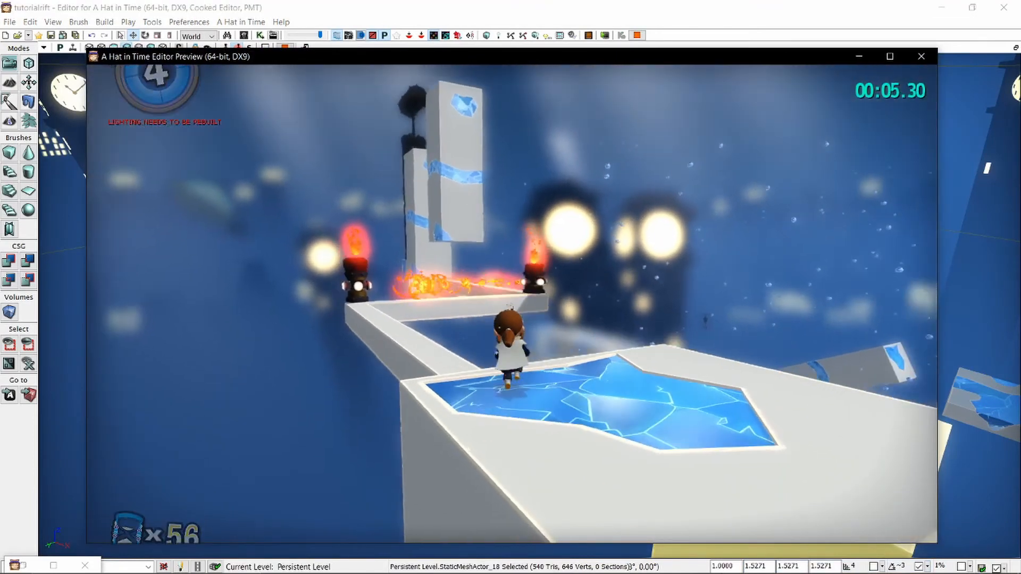
key("space")
key("space")
key("w")
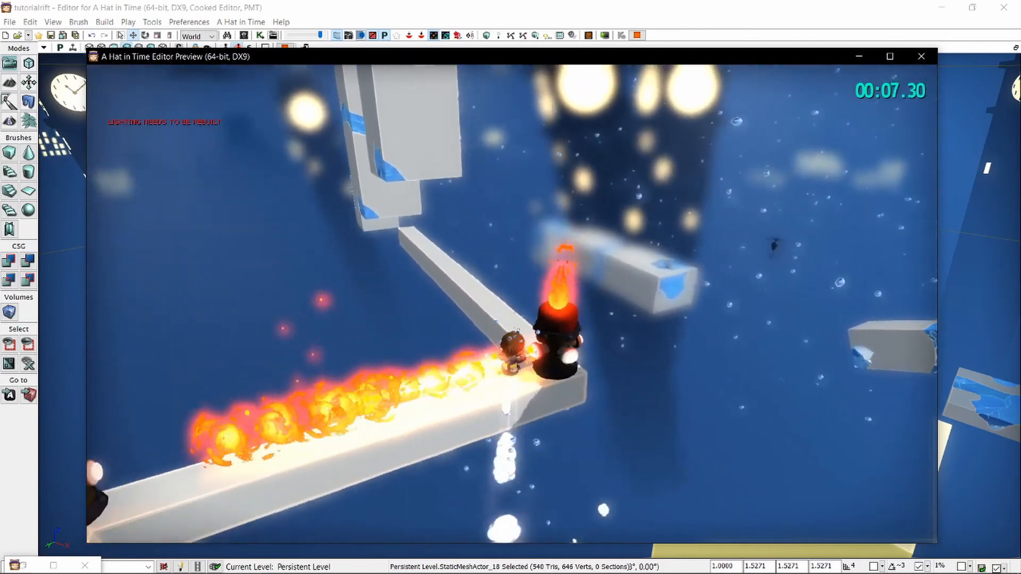
key("space")
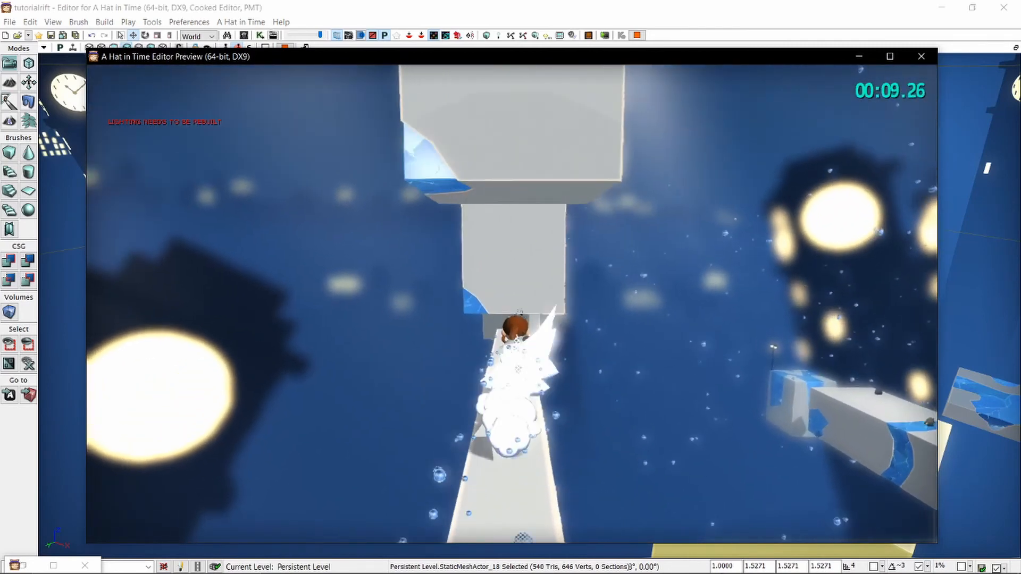
key("space")
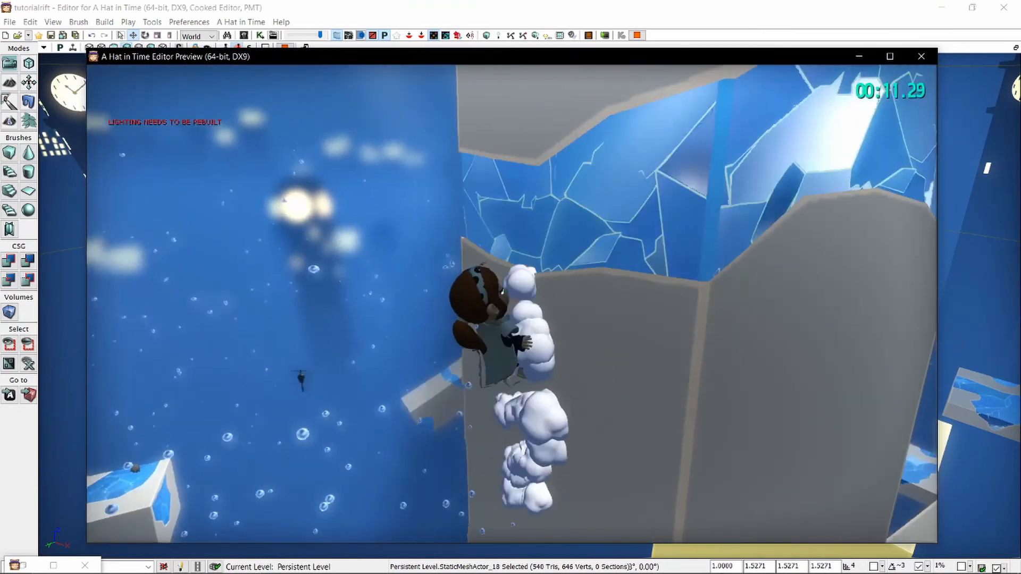
key("space")
key("space")
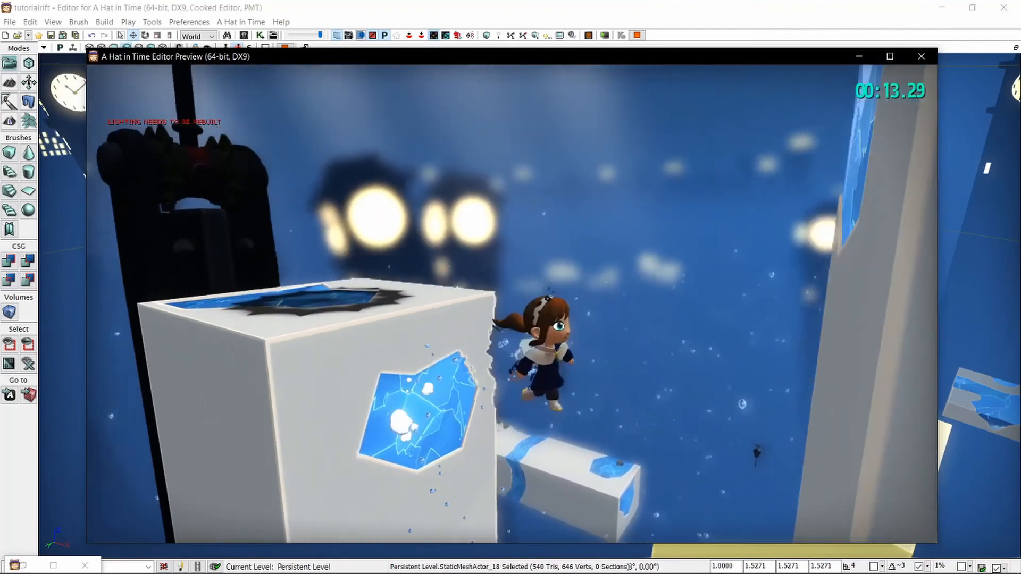
key("space")
key("space")
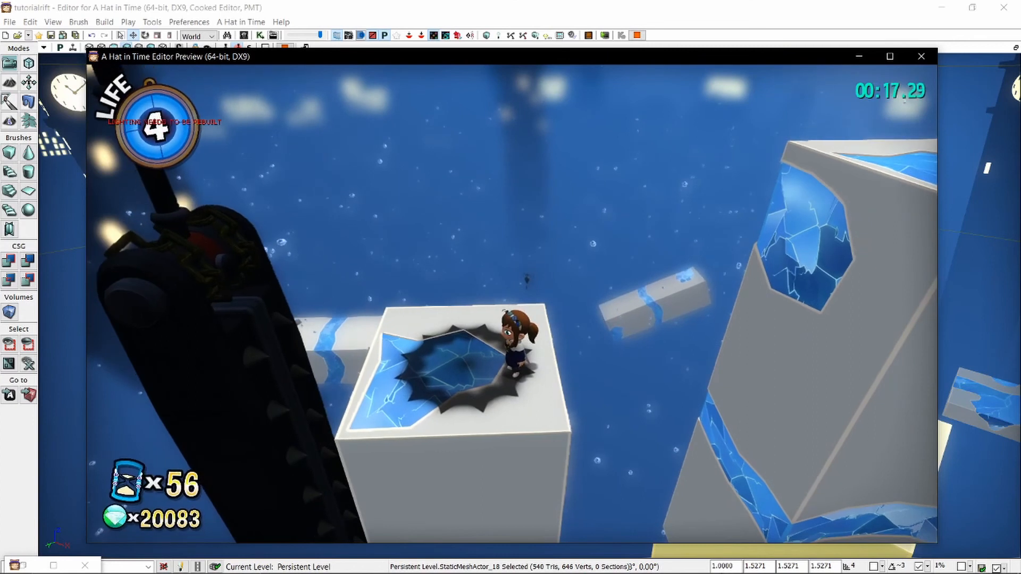
key("s")
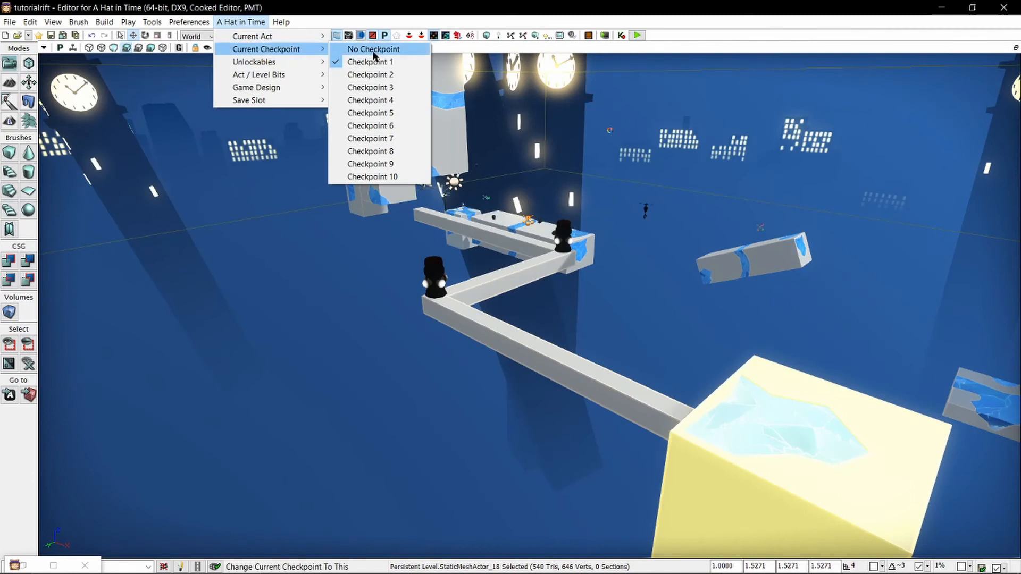
left_click(374, 51)
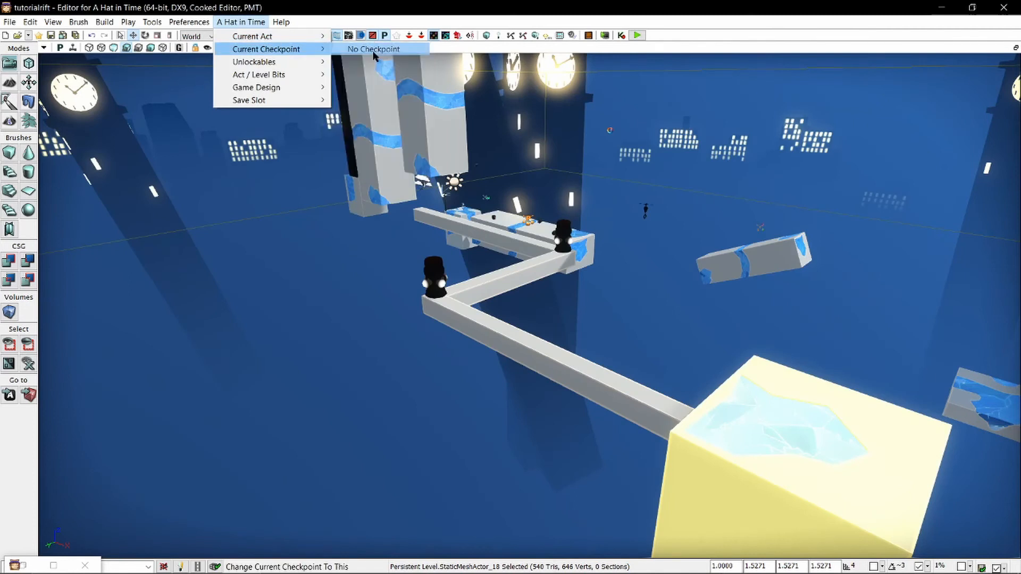
Start playing the level in an editor window.
left_click(638, 36)
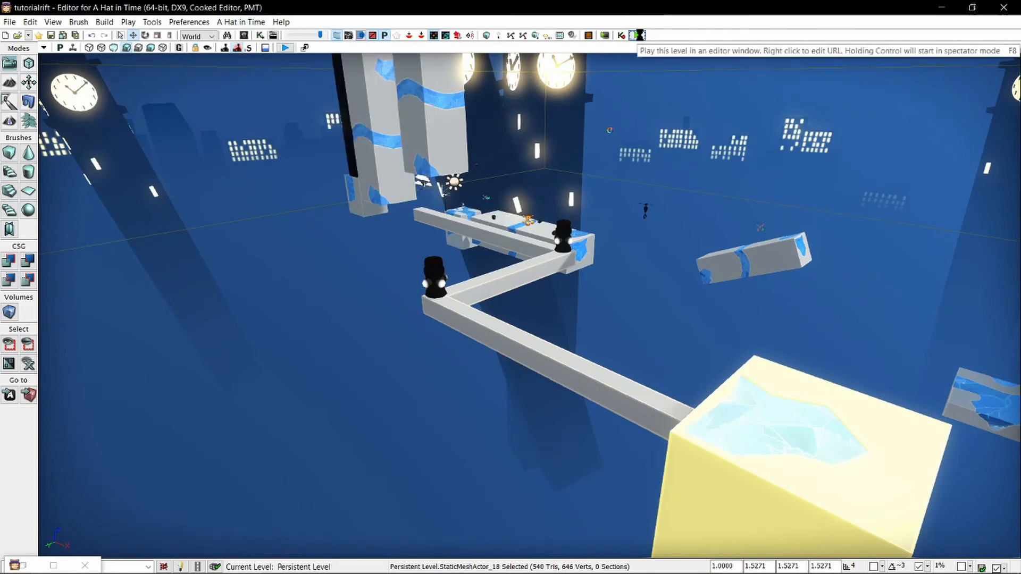
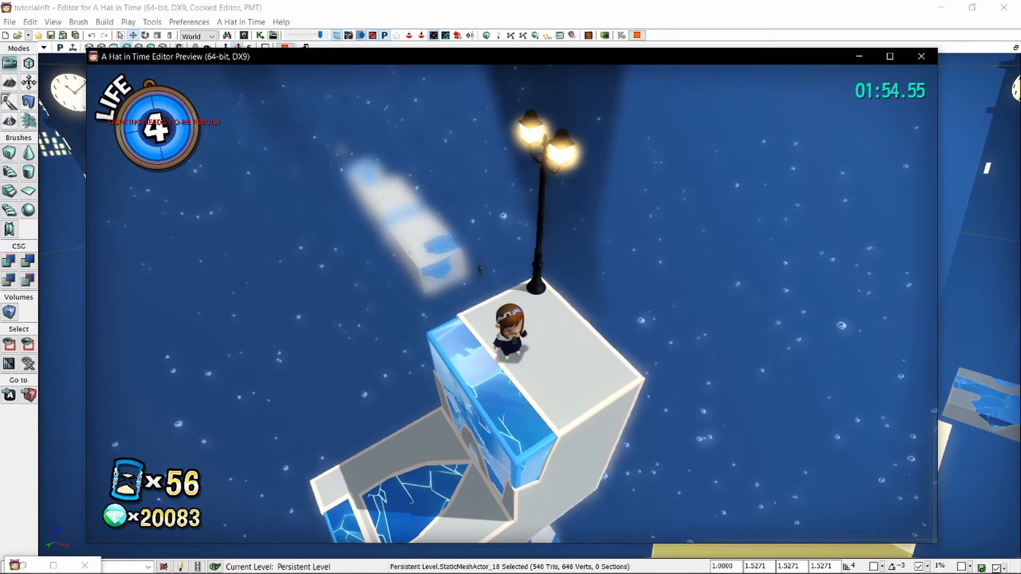
End the playtest and return to editing the level.
key("Escape")
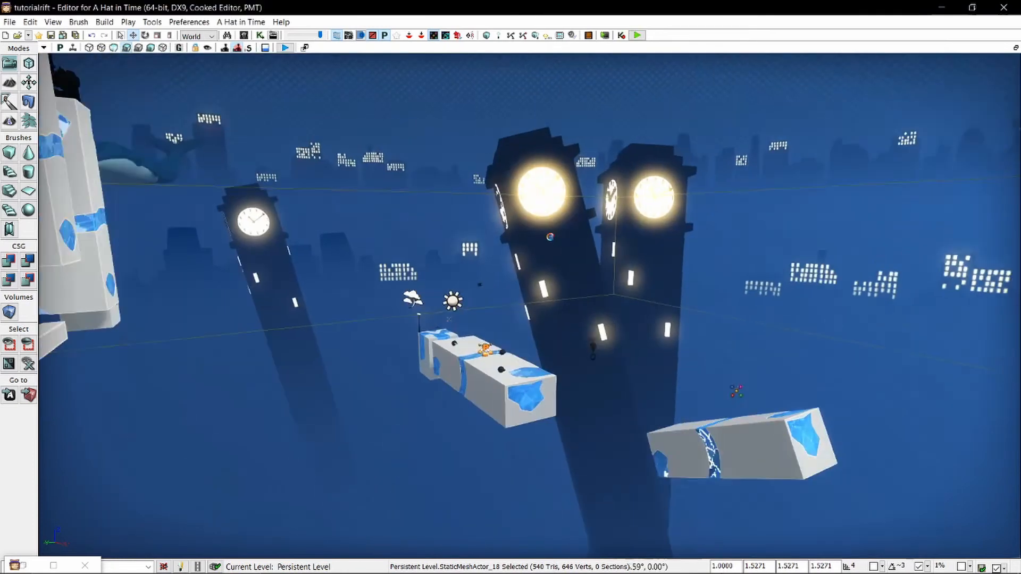
right_click_drag(734, 392, 537, 325)
key("a")
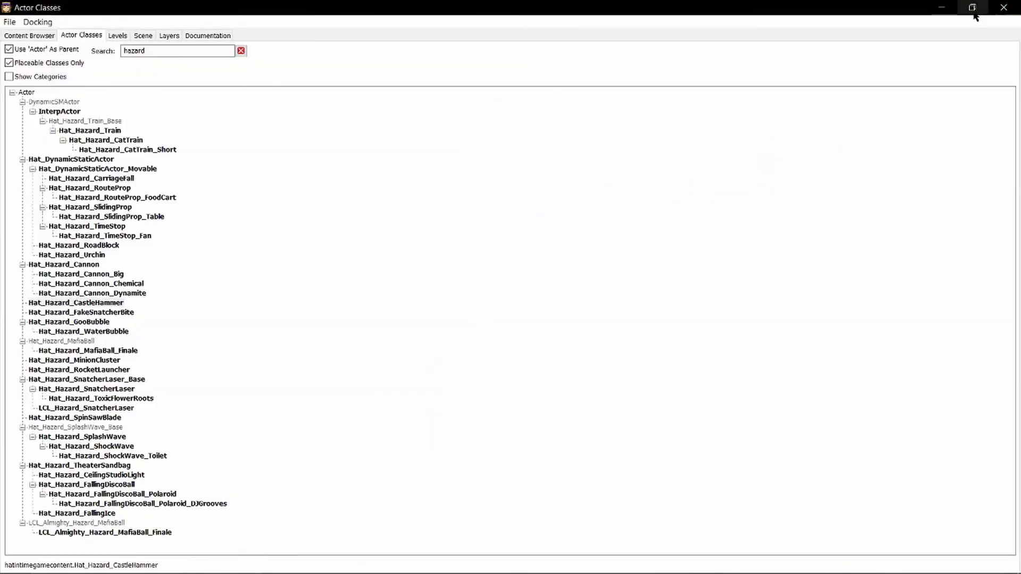
Search the placeable actor classes for "timeobject".
left_click(973, 10)
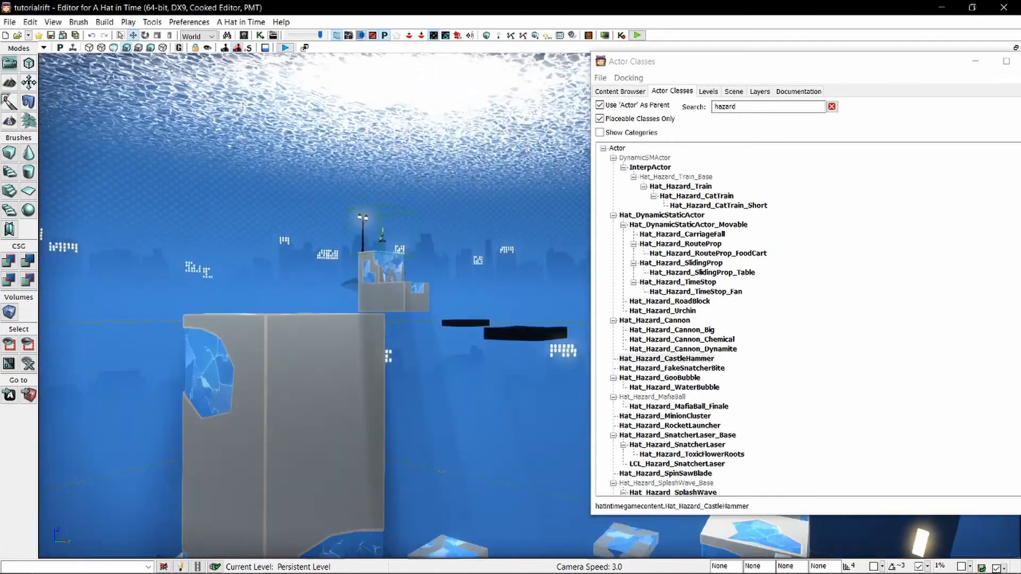
right_click_drag(372, 298, 287, 340)
left_click(588, 84)
type("time_object")
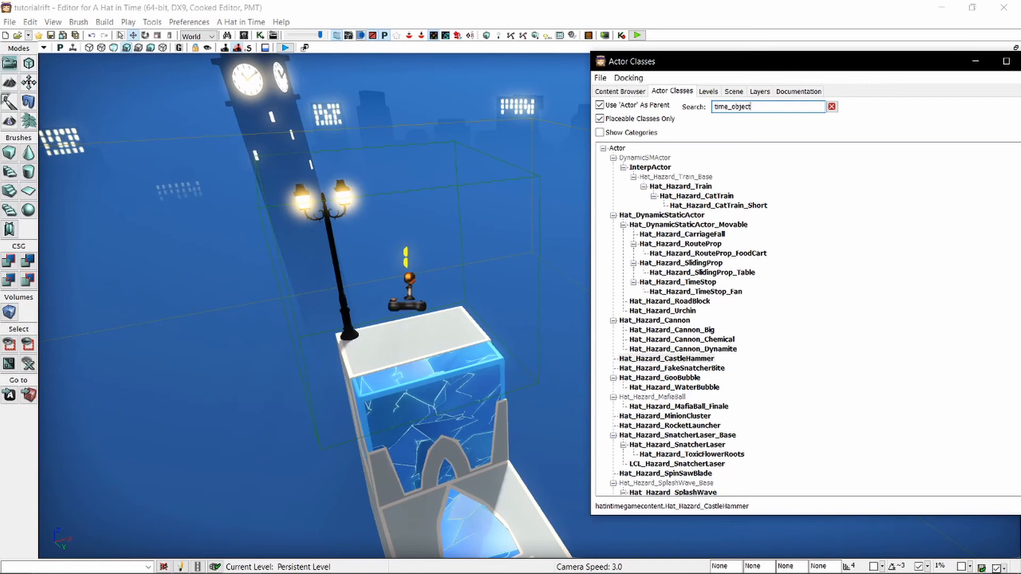
key("ctrl+a")
type("t")
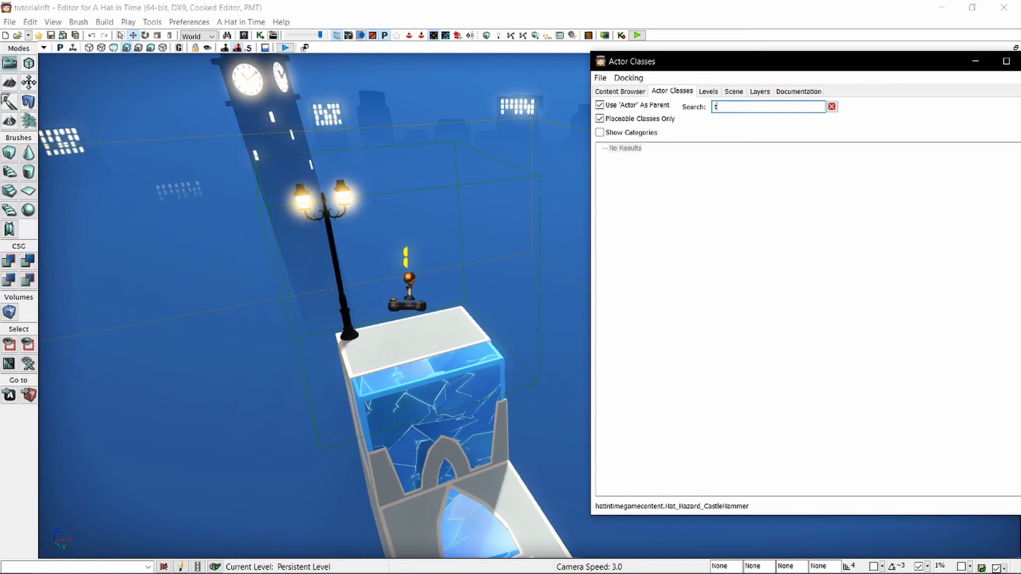
type("imeobject")
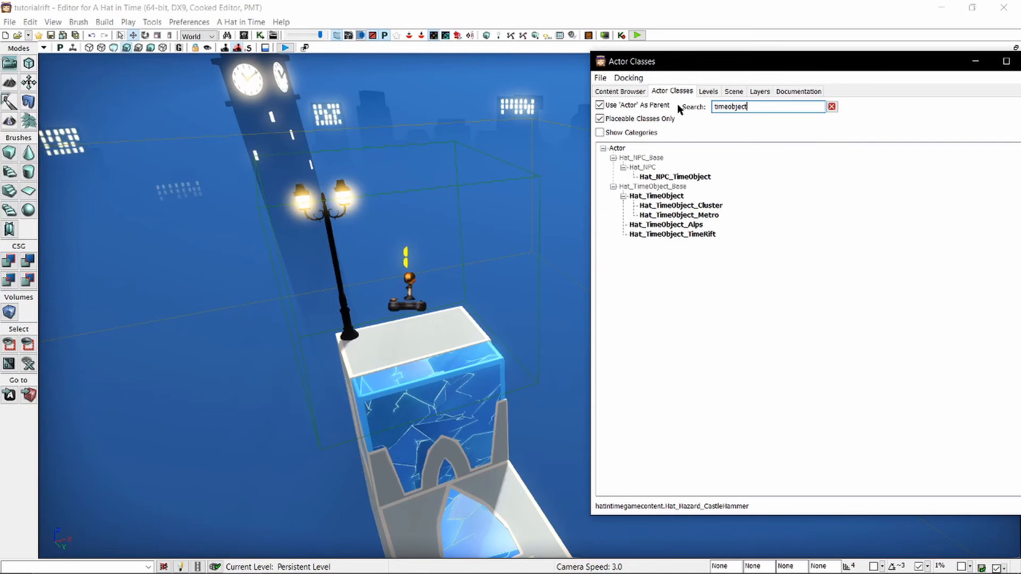
Look through the Cluster, Metro, Alps and base time object classes, and choose Hat_TimeObject_TimeRift.
left_click(673, 198)
left_click(684, 208)
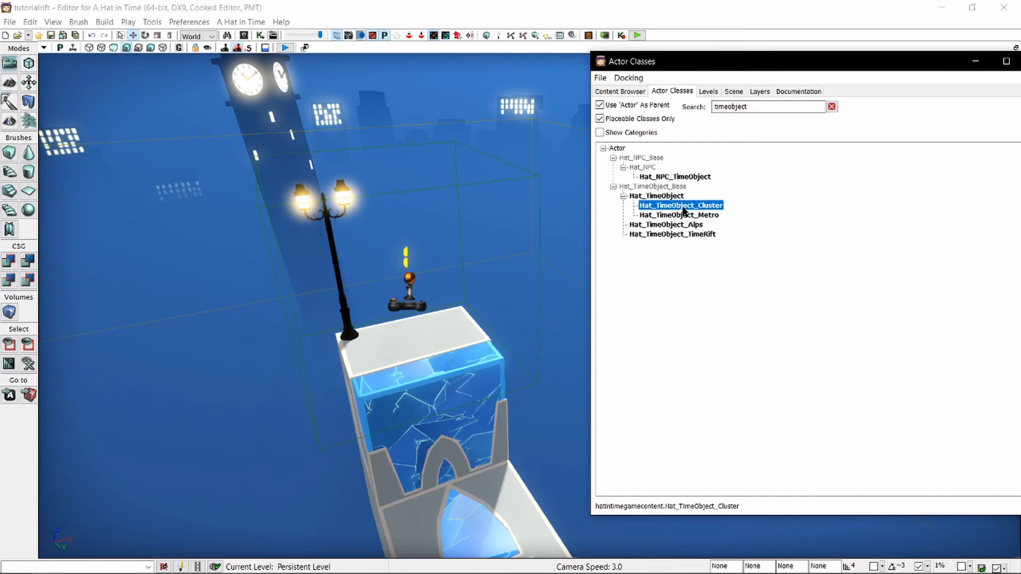
left_click(686, 216)
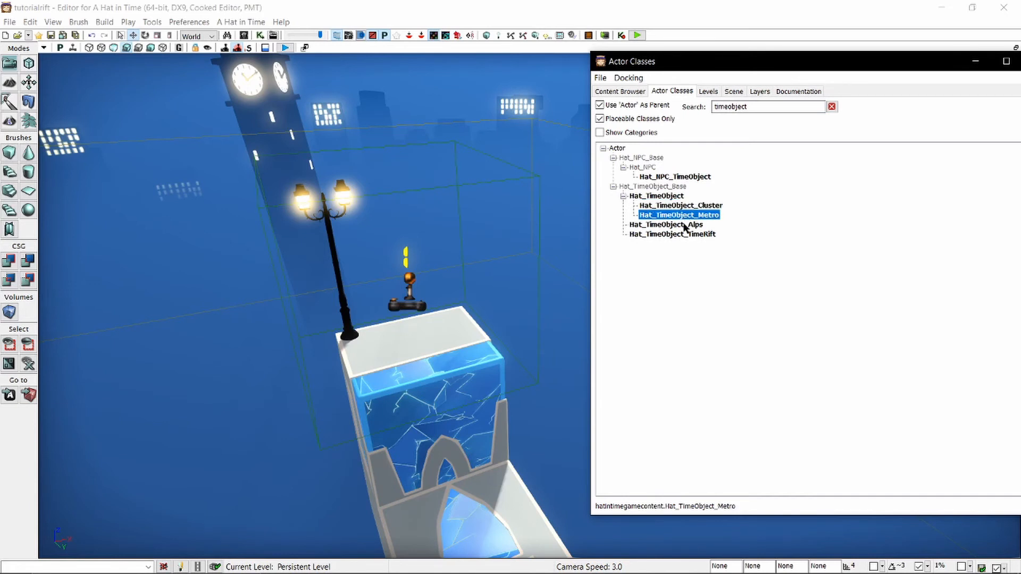
left_click(685, 226)
left_click(681, 234)
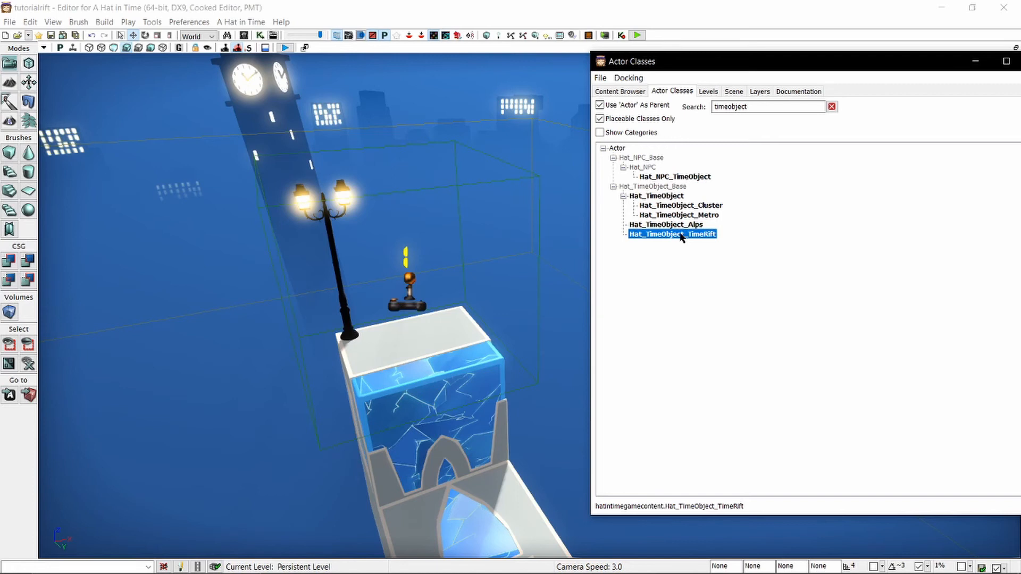
left_click(665, 197)
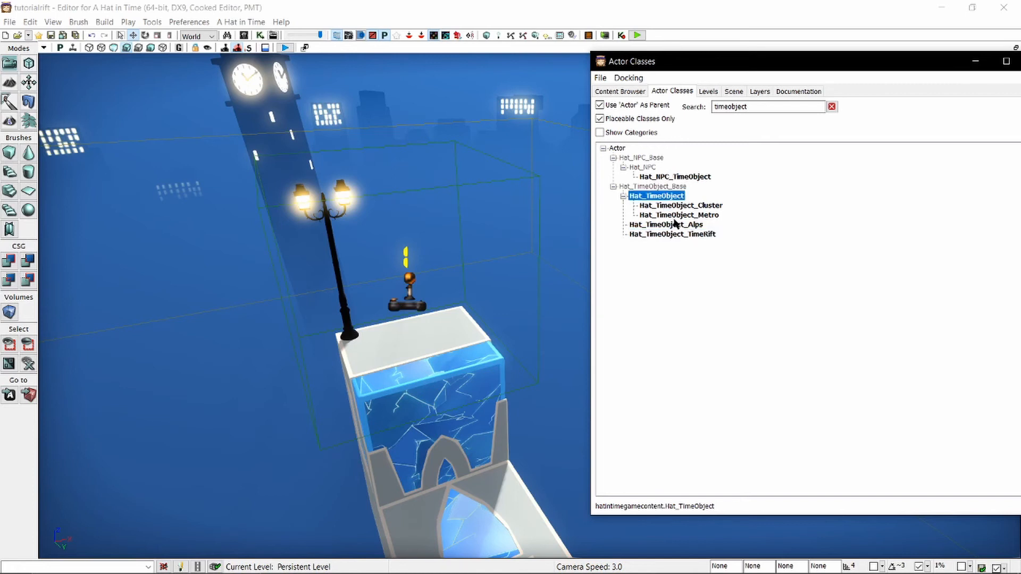
left_click(688, 235)
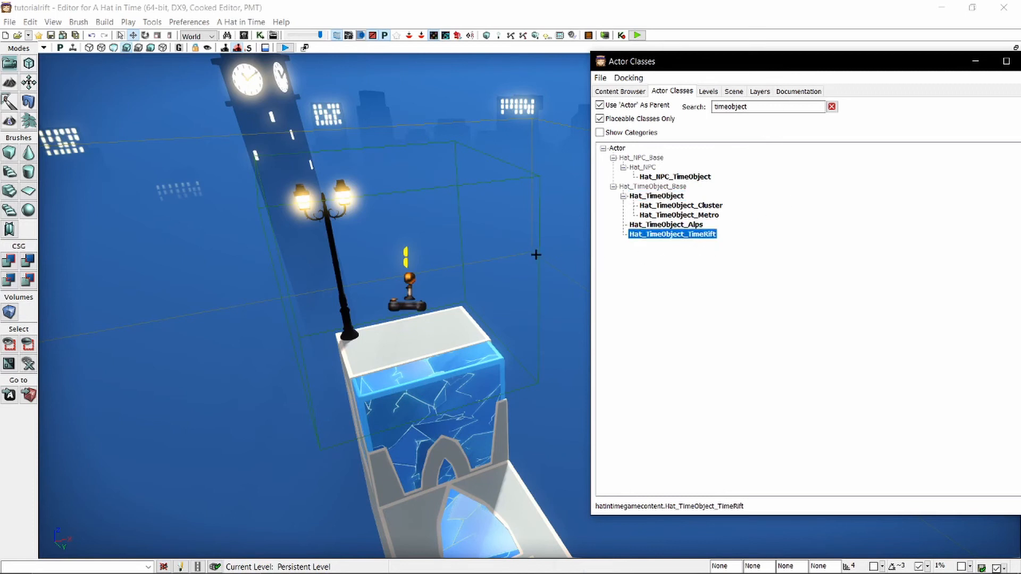
Add a Hat_TimeObject_TimeRift on the block beside the lamp post, view it up close and delete it.
right_click(403, 342)
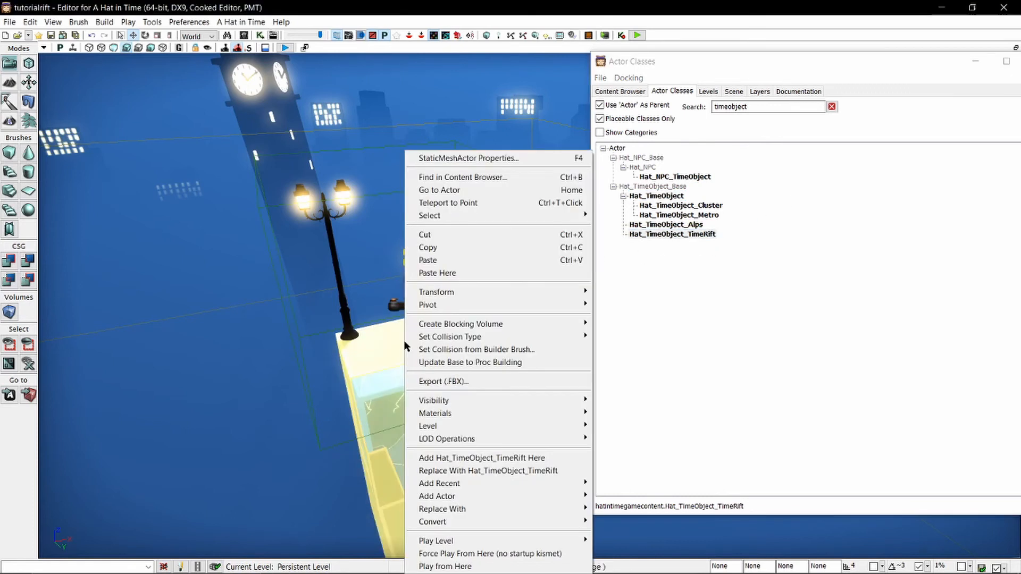
left_click(535, 458)
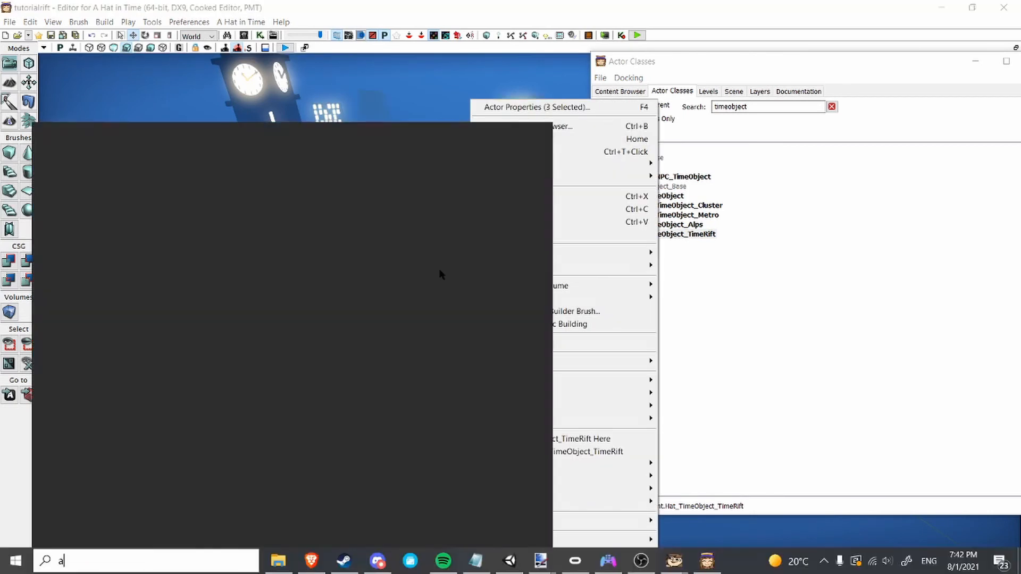
type("udacity")
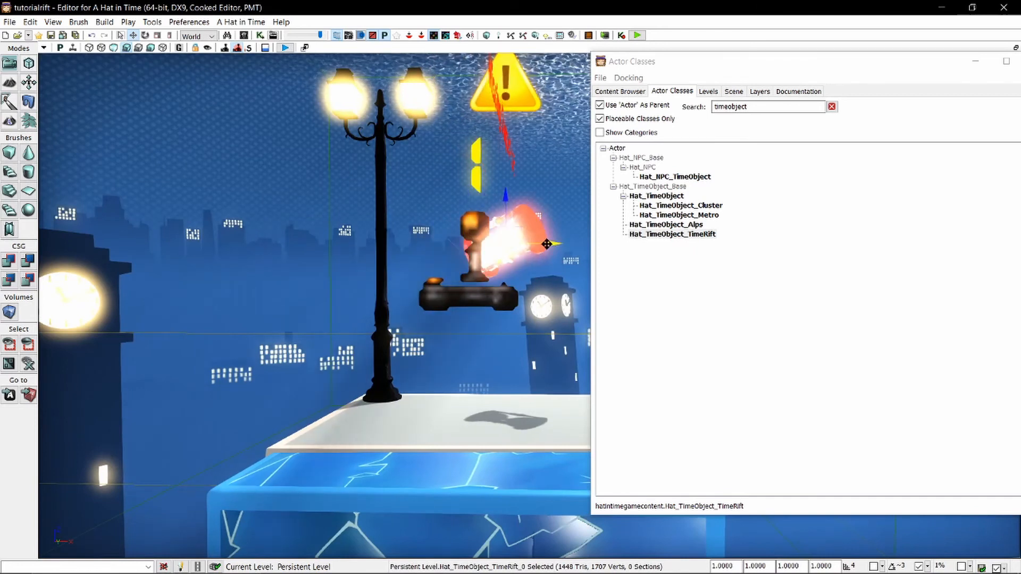
key("Delete")
Find the Hat_Collectible_EnergyBit class by searching for "energybit" and add one on top of the large block.
left_click(832, 107)
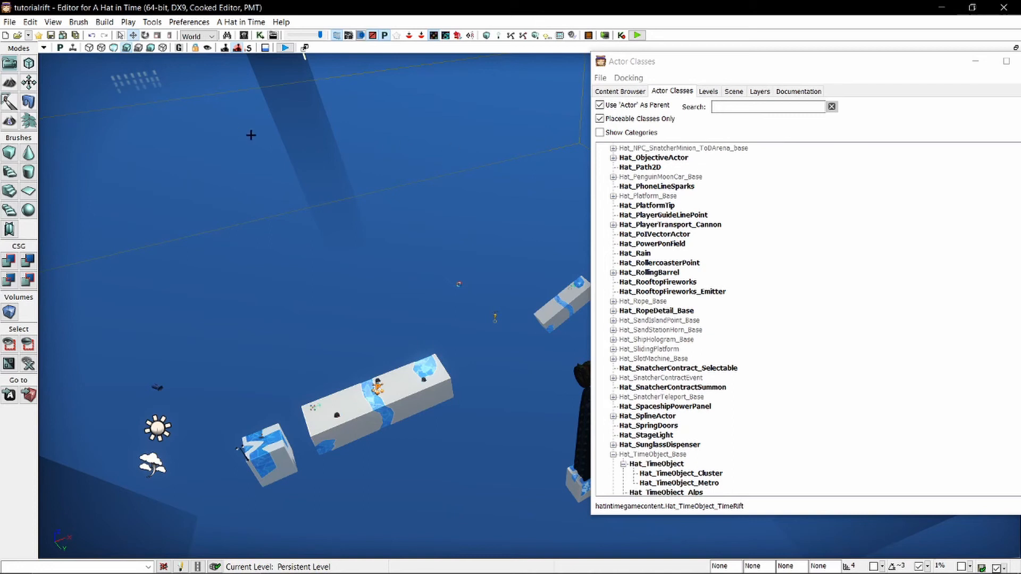
left_click(752, 107)
type("energybit")
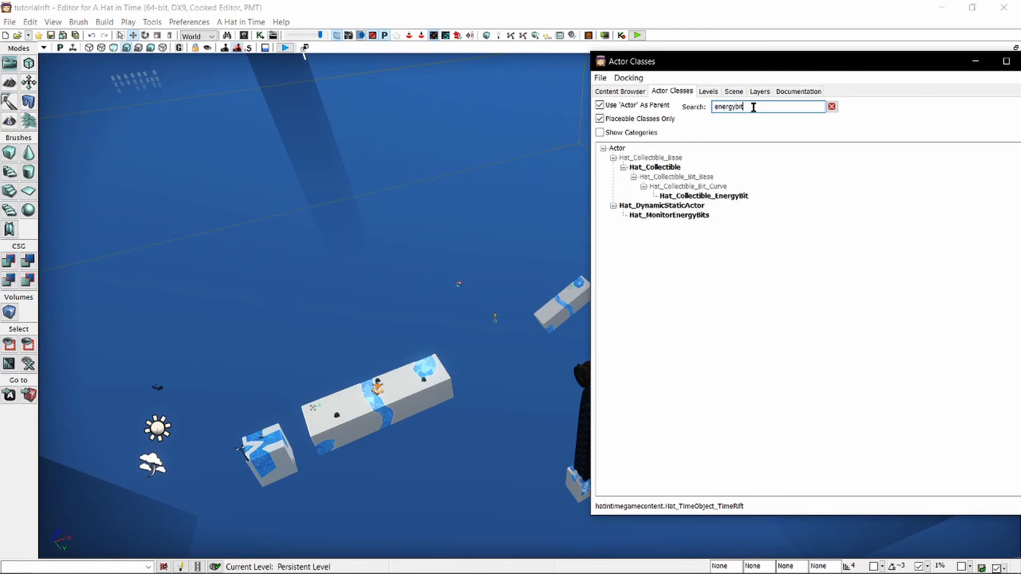
right_click(346, 151)
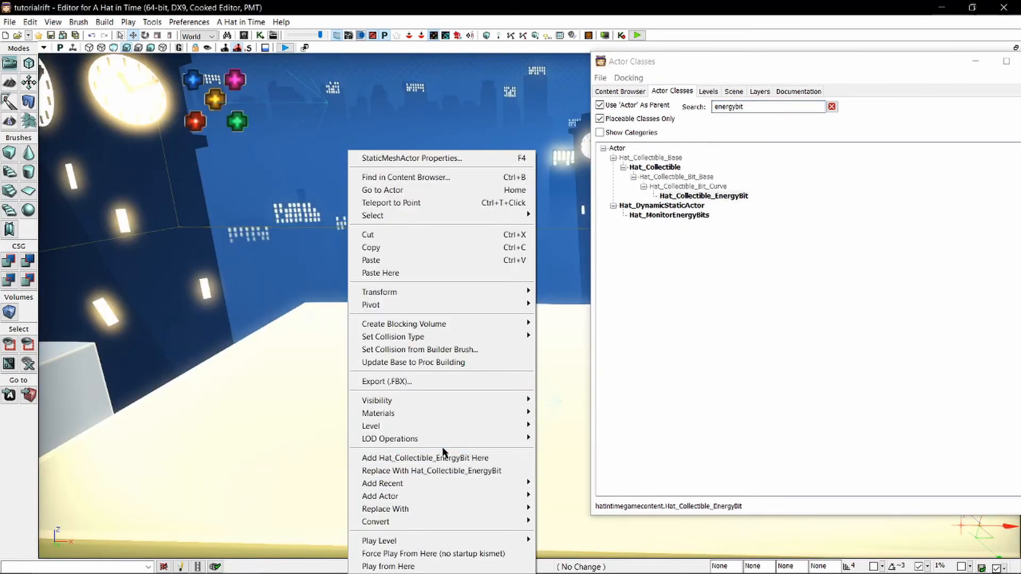
left_click(407, 457)
Place the energy bit near the end of the large block and put a copy by the orange P item.
right_click_drag(392, 384, 422, 423)
right_click_drag(522, 268, 523, 268)
scroll(522, 268, "down", 4)
key("w")
key("d")
key("s")
left_click(617, 326)
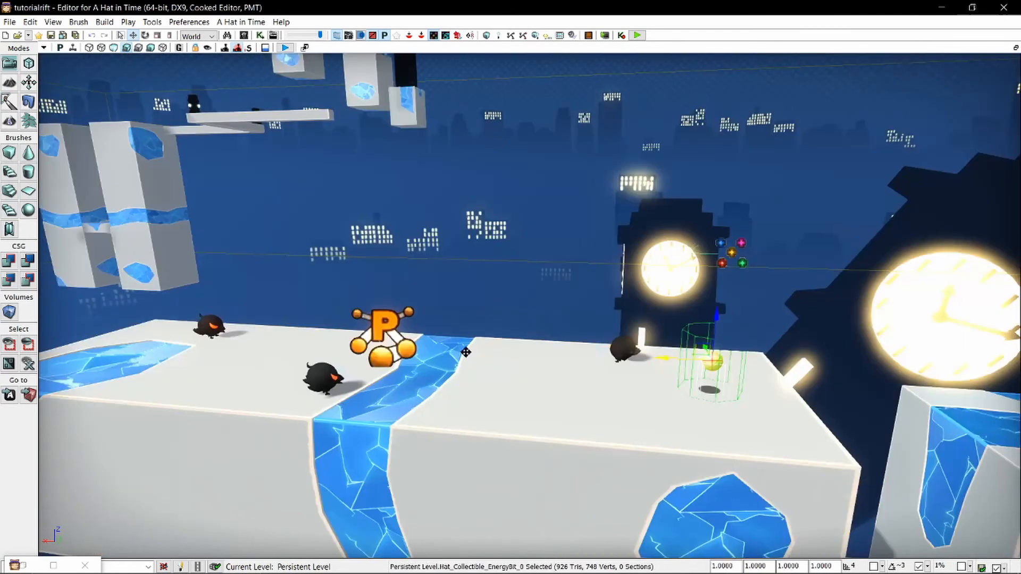
left_click(392, 356)
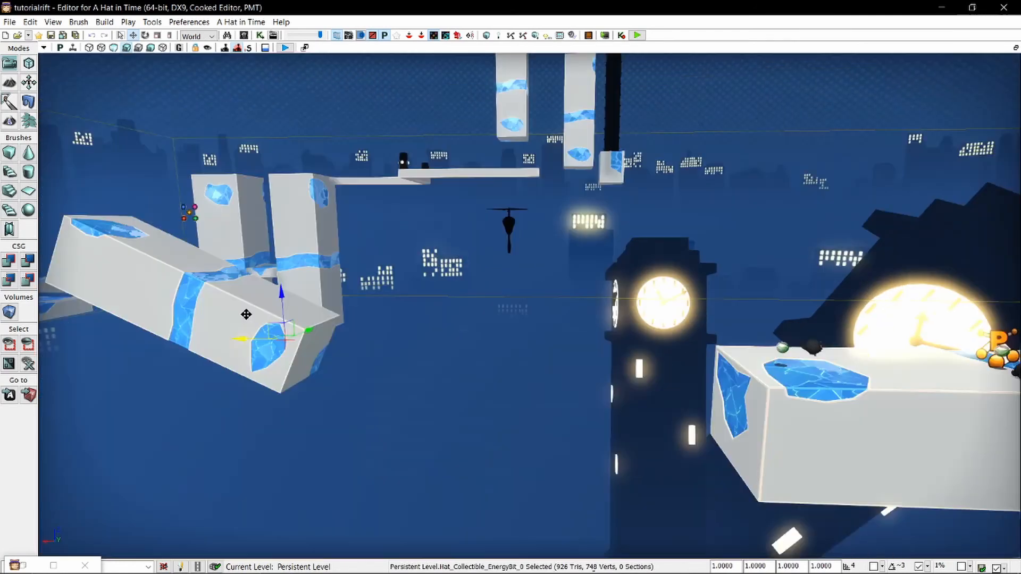
Put a copy of the energy bit on the lower end of the slanted block and raise it above the surface.
left_click(280, 297)
left_click_drag(281, 261, 283, 246)
key("a")
right_click_drag(346, 298, 346, 298)
key("w")
key("q")
Add two more energy bits in a line up the slanted block, at its middle and near its upper end.
left_click_drag(479, 224, 341, 101, "alt")
key("s")
right_click_drag(416, 181, 416, 181)
key("a")
key("d")
left_click_drag(468, 250, 355, 245)
left_click_drag(391, 188, 402, 155)
left_click(399, 163)
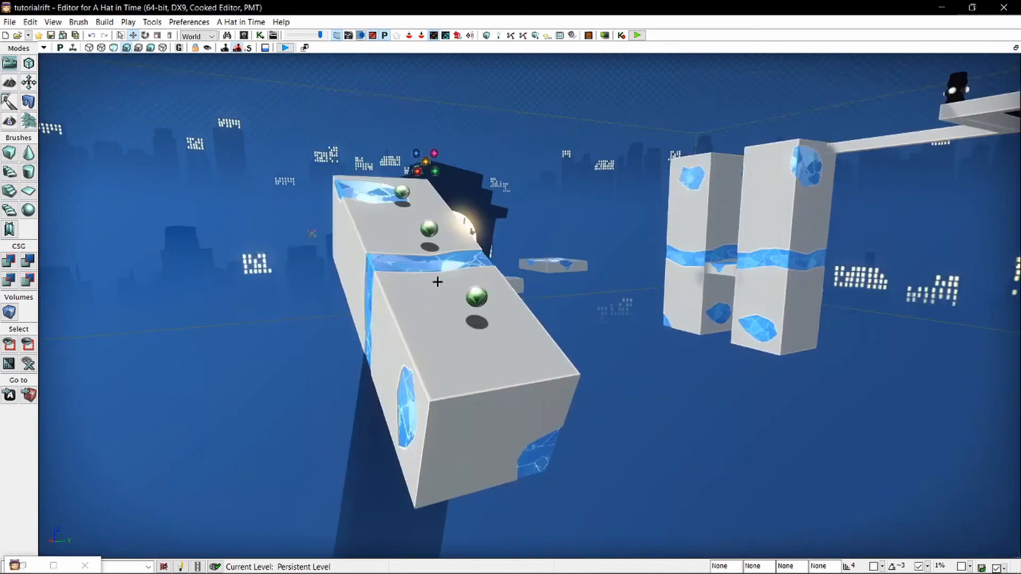
Examine the three energy bits along the slanted block and the surrounding route from several angles.
key("d")
right_click_drag(438, 282, 438, 282)
key("s")
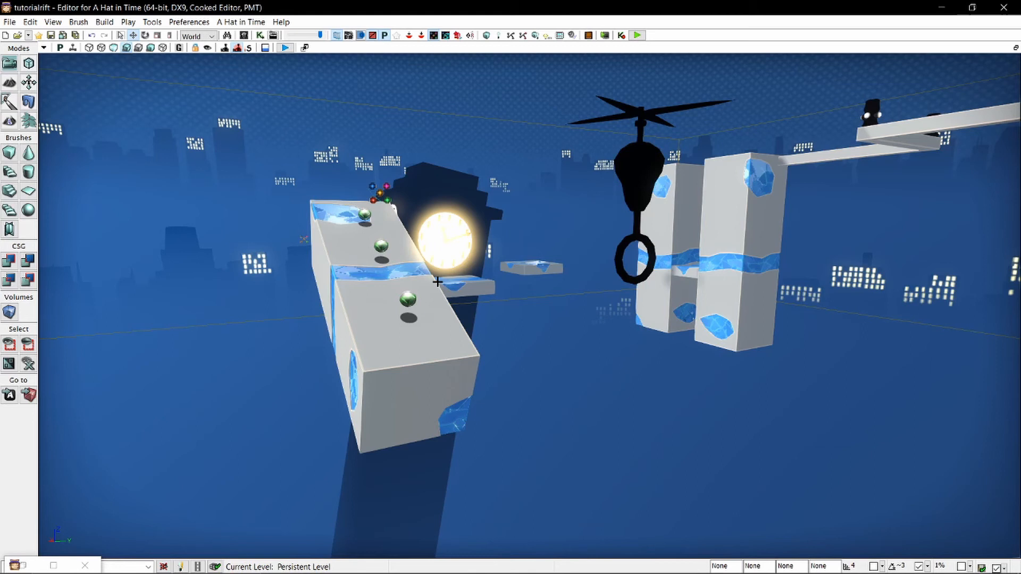
key("a")
right_click_drag(429, 258, 548, 277)
key("w")
scroll(405, 224, "up", 4)
key("s")
right_click_drag(612, 298, 647, 264)
key("w")
key("a")
left_click(613, 263)
key("d")
left_click_drag(435, 265, 444, 264)
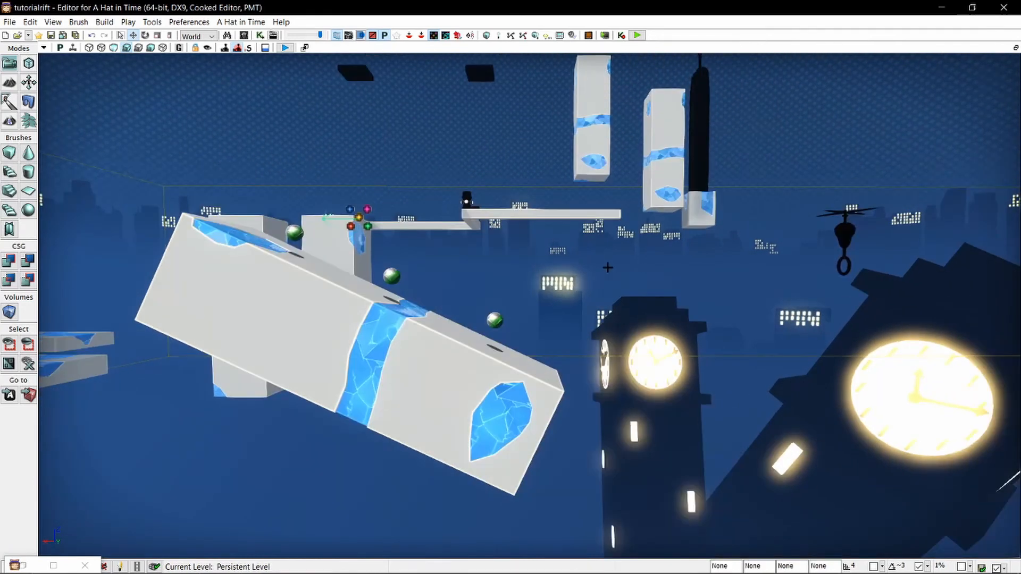
key("w")
key("a")
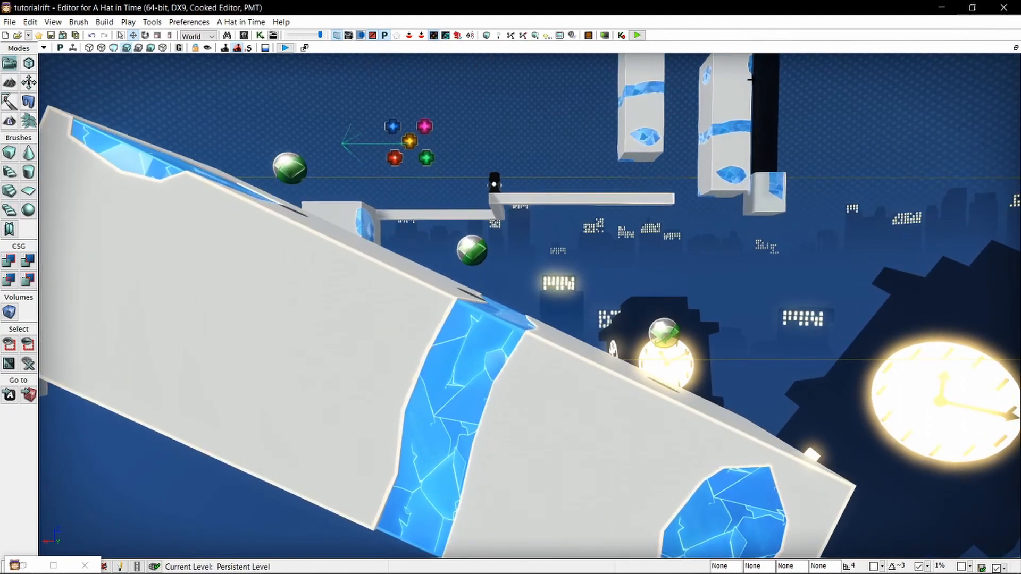
key("s")
right_click_drag(608, 268, 533, 262)
key("a")
key("d")
key("w")
key("s")
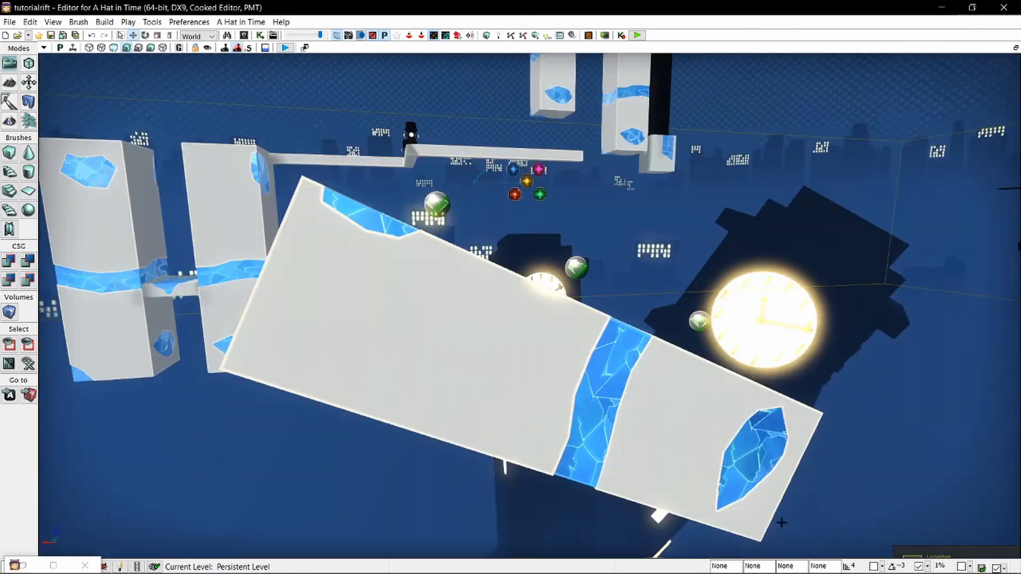
key("s")
key("d")
mouse_move(533, 298)
right_mouse_down()
mouse_move(541, 293)
mouse_move(496, 296)
mouse_move(534, 299)
right_mouse_up()
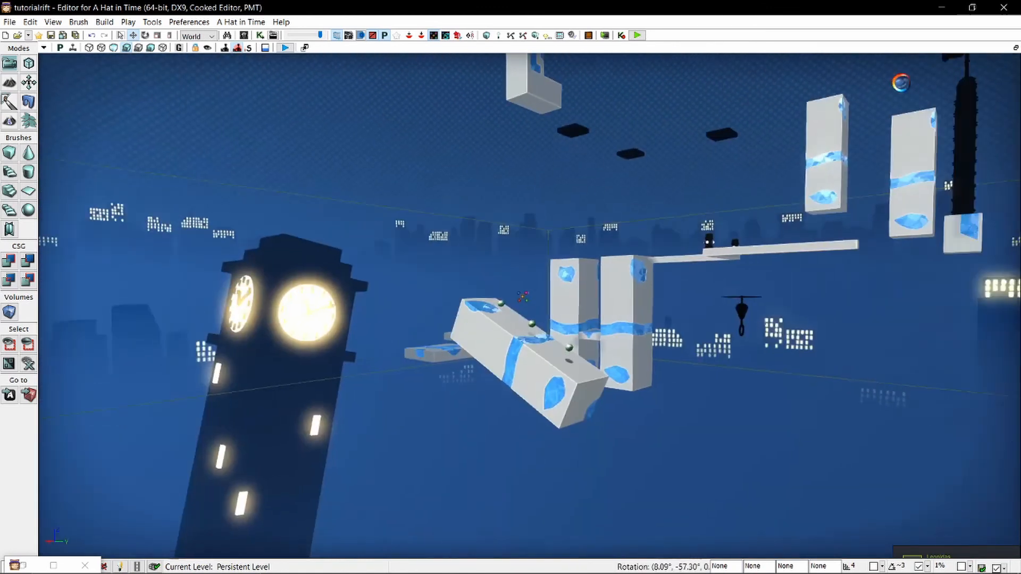
Delete the middle energy bit on the slanted block and the one by the orange P item on the large block.
right_click_drag(702, 384, 678, 423)
left_click(562, 374)
key("Delete")
key("s")
key("d")
scroll(502, 335, "up", 8)
left_click(349, 373)
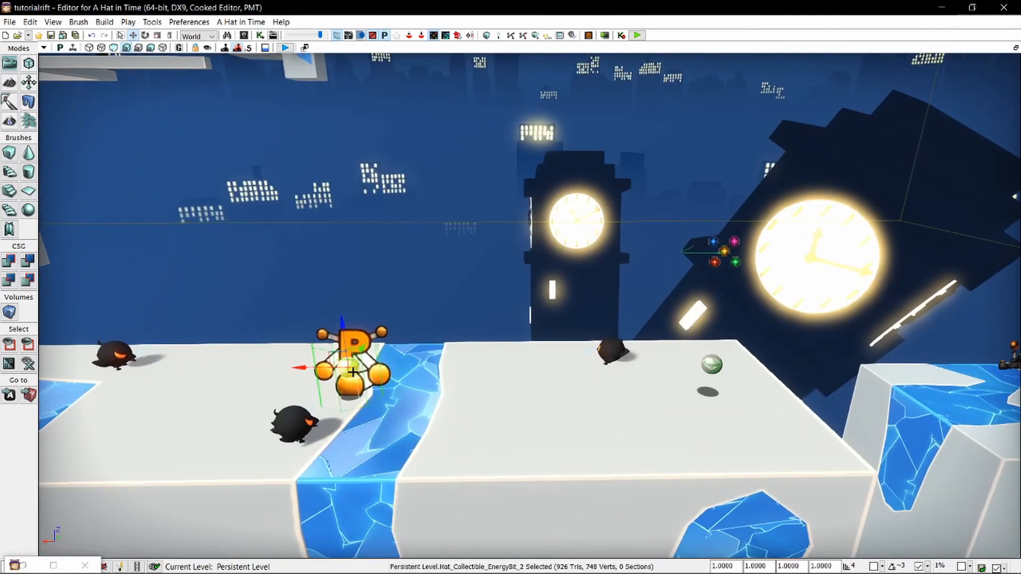
key("Delete")
Inspect the route from the slanted block up to the platform in front of the flamethrower beams.
key("s")
key("a")
right_click_drag(354, 385, 439, 284)
key("d")
key("w")
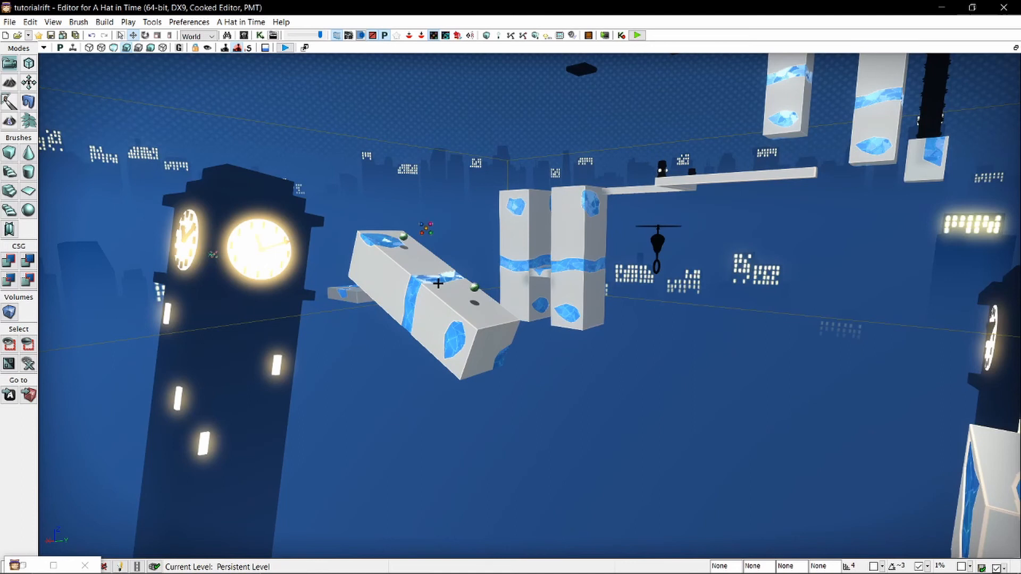
key("w")
key("a")
right_click_drag(450, 282, 713, 280)
key("s")
key("w")
key("a")
key("w")
key("a")
key("w")
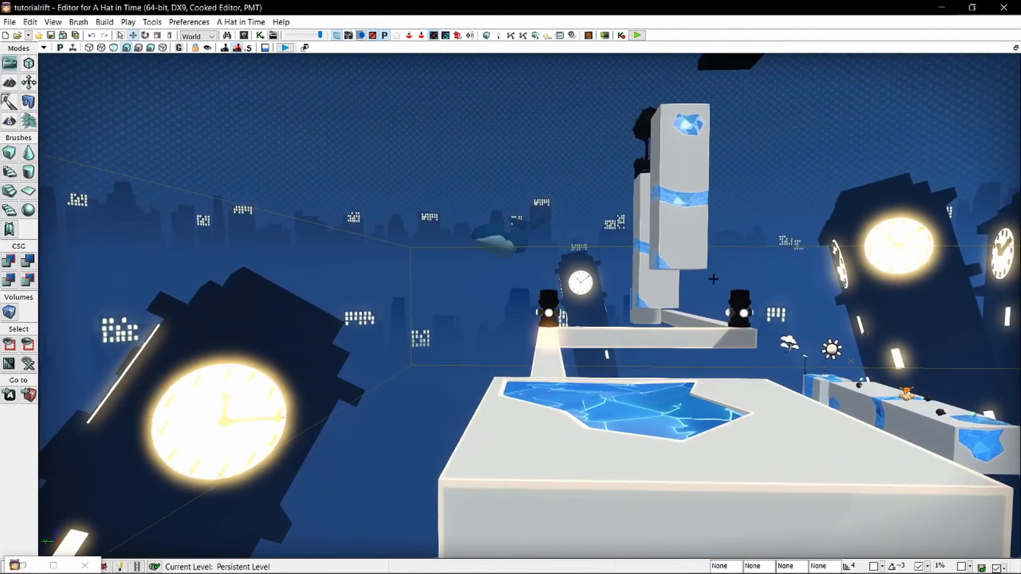
Search the actor classes for "health" and add a Hat_Collectible_HealthBit near the corner of the platform before the flamethrower beams.
left_click(26, 566)
left_click(729, 106)
double_click(728, 107)
type("health")
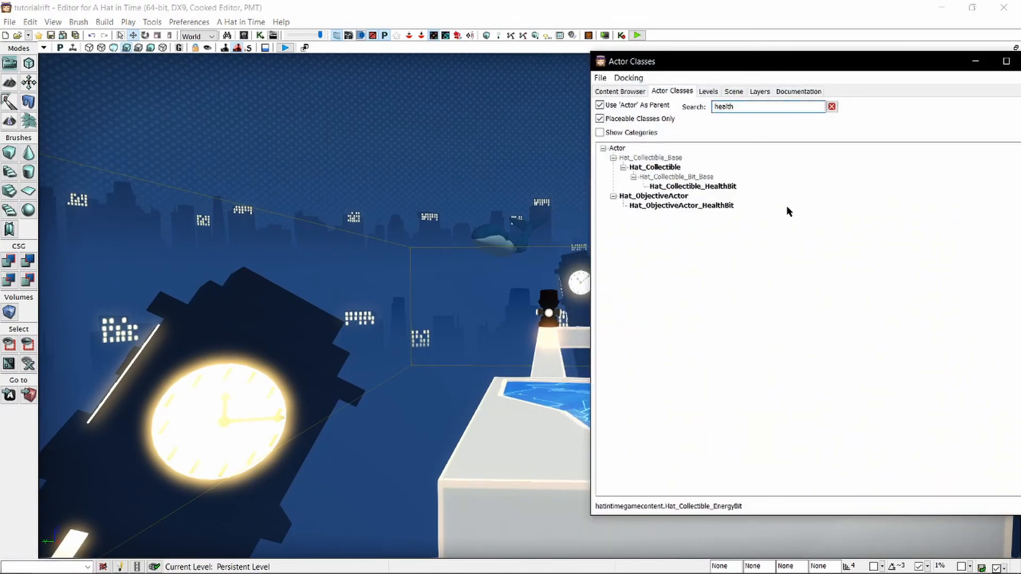
left_click(739, 187)
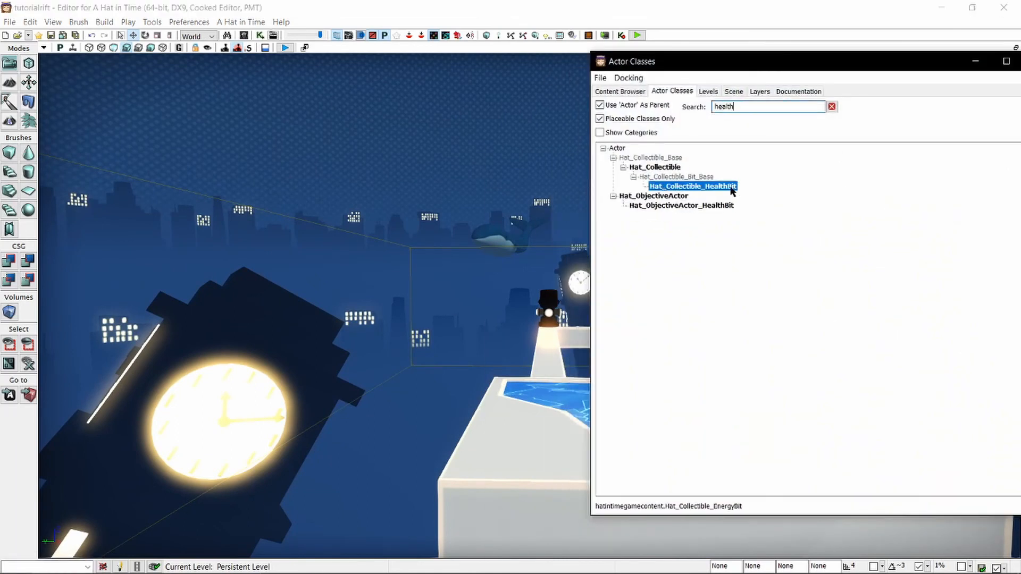
right_click_drag(391, 352, 401, 360)
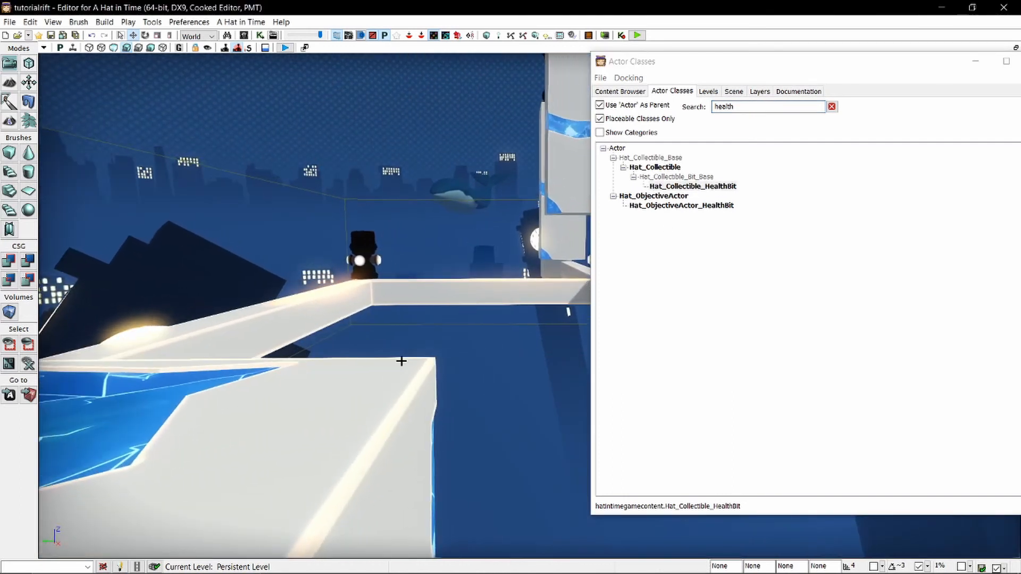
right_click(365, 376)
left_click(445, 457)
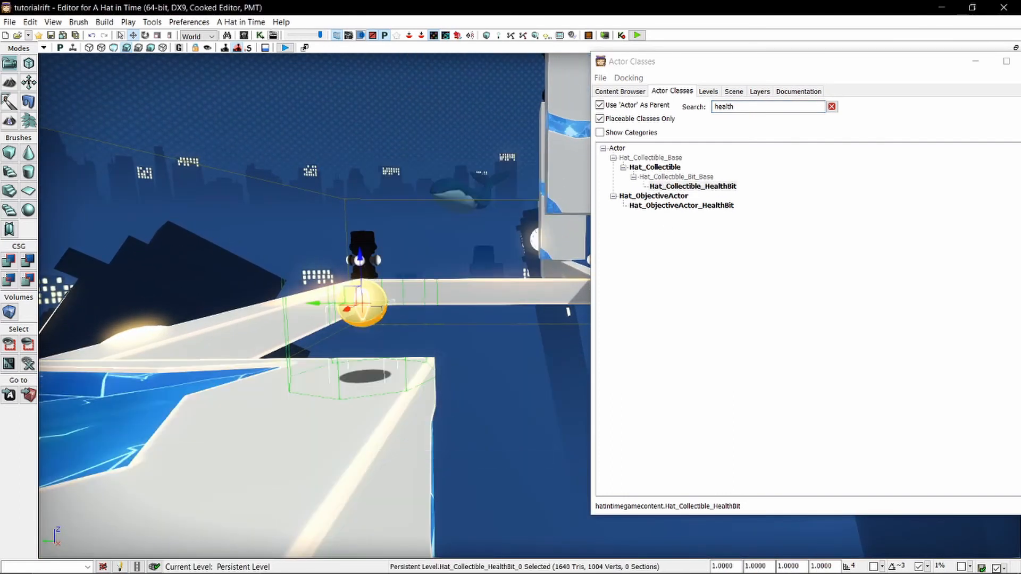
Raise the health bit slightly above the platform's corner and put the actor class browser away.
right_click_drag(445, 445, 405, 447)
key("d")
left_click_drag(373, 345, 398, 344)
left_click_drag(442, 295, 442, 279)
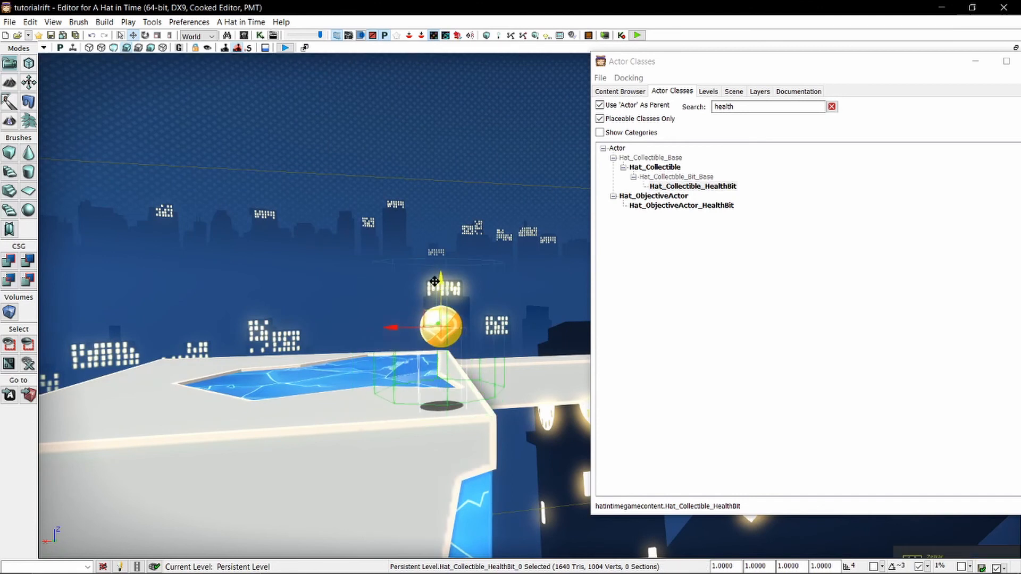
key("a")
mouse_move(436, 279)
right_mouse_down()
mouse_move(481, 282)
mouse_move(525, 235)
right_mouse_up()
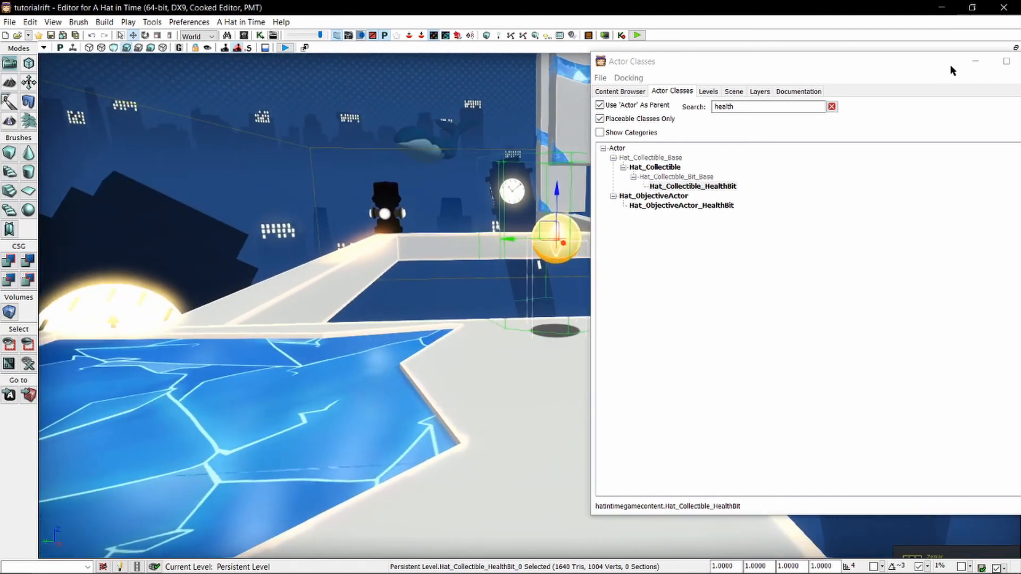
left_click(975, 62)
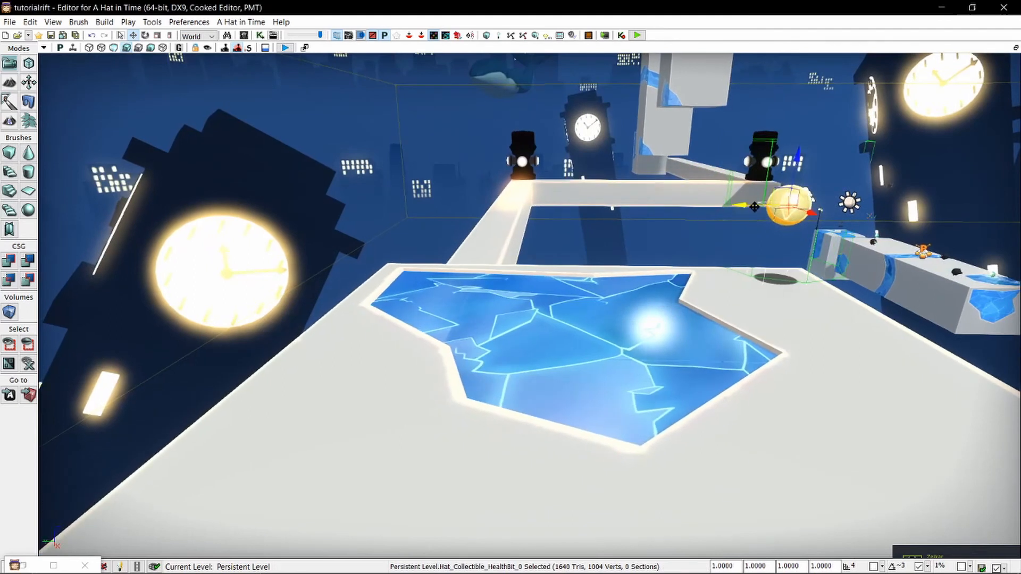
Copy the health bit before the flamethrower beams and paste it onto the tall block with the lamp post.
left_click_drag(751, 230, 365, 230)
left_click(483, 223)
key("s")
right_click_drag(483, 224, 485, 160)
right_click_drag(485, 255, 606, 301)
left_click(536, 376)
left_click(591, 399)
right_click_drag(591, 399, 708, 314)
key("w")
right_click_drag(362, 328, 314, 423)
right_click(261, 446)
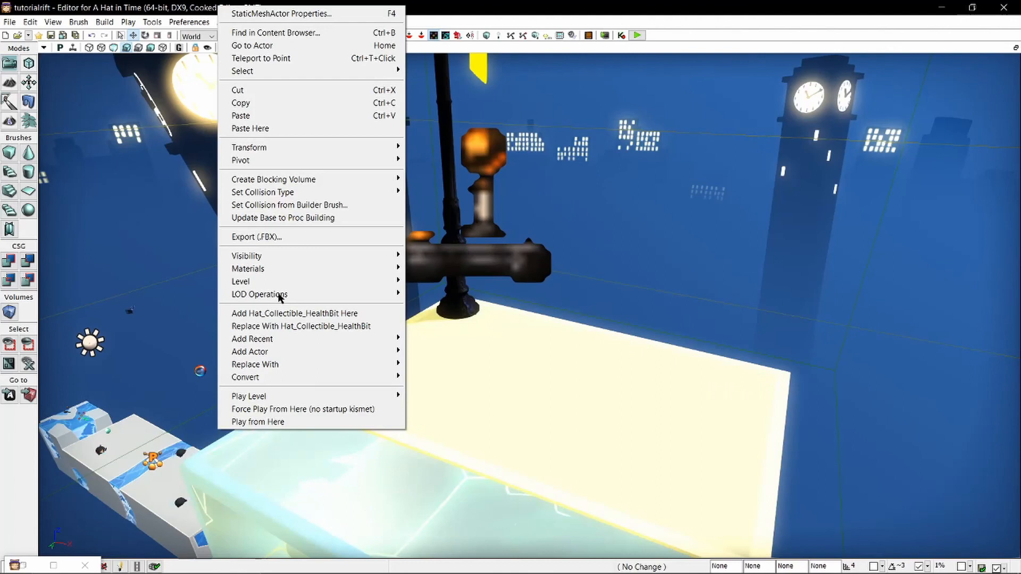
left_click(273, 130)
Move the pasted health bit onto the corner of the lamp-post block and raise it well above the surface.
key("s")
mouse_move(259, 277)
right_mouse_down()
mouse_move(415, 394)
mouse_move(476, 365)
right_mouse_up()
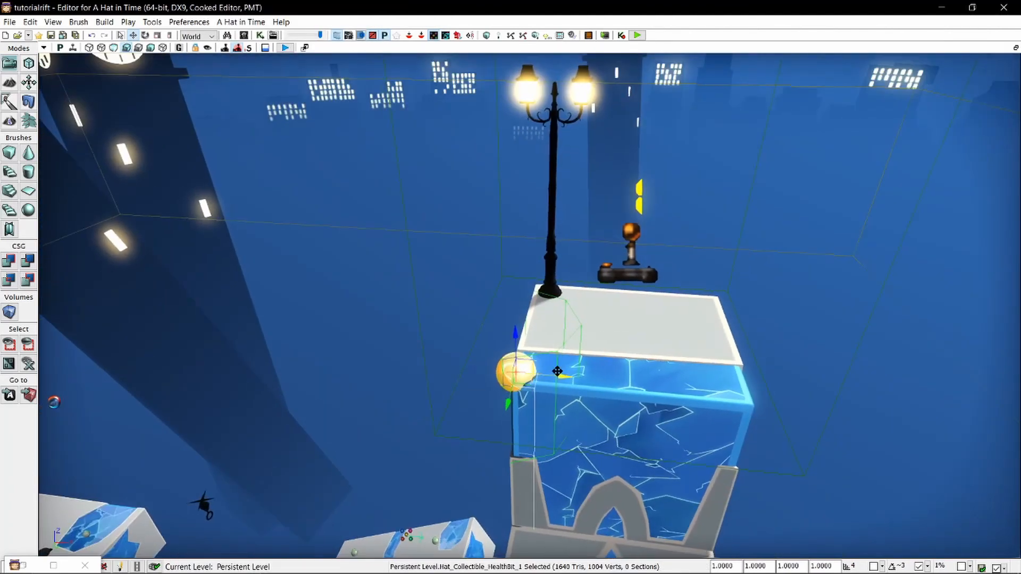
left_click_drag(557, 374, 580, 377)
left_click_drag(530, 406, 534, 388)
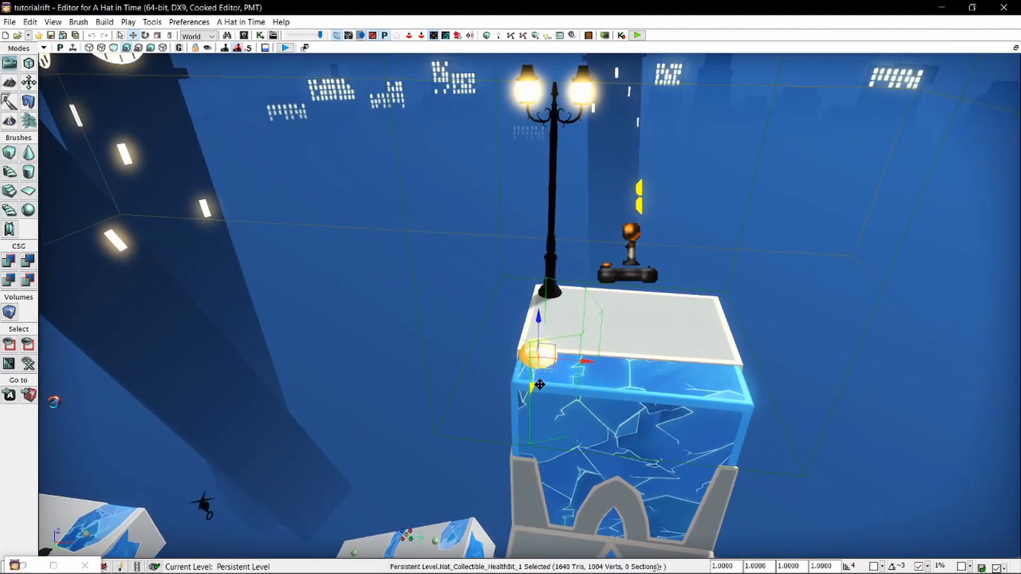
left_click_drag(541, 328, 538, 259)
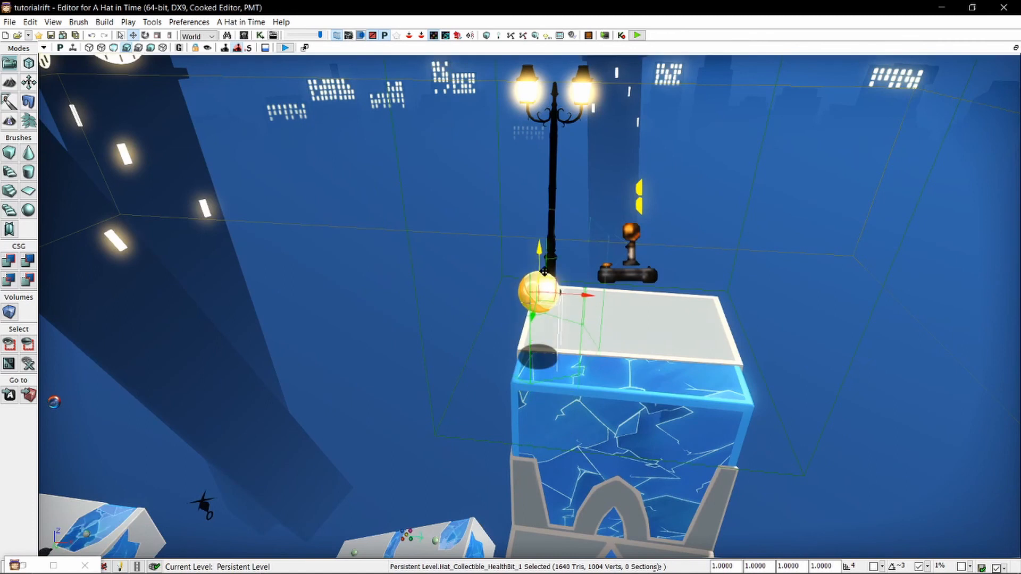
key("q")
mouse_move(538, 259)
right_mouse_down()
mouse_move(552, 232)
mouse_move(544, 192)
right_mouse_up()
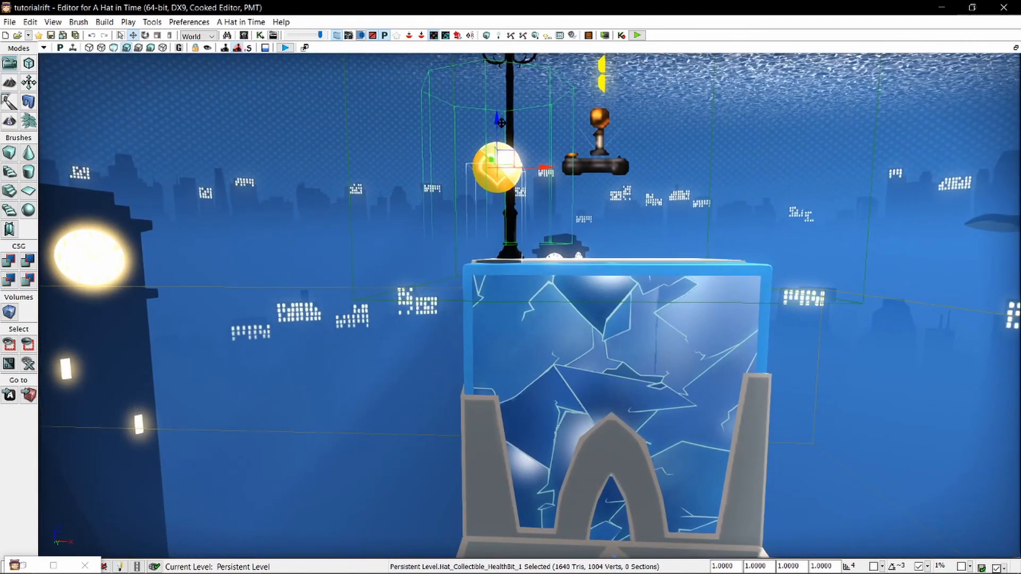
left_click_drag(496, 113, 495, 128)
Duplicate the raised health bit to the opposite side of the lamp-post block at the same height, and deselect it.
mouse_move(538, 180)
left_mouse_down("alt")
mouse_move(587, 196)
mouse_move(781, 214)
left_mouse_up("alt")
left_click(781, 213)
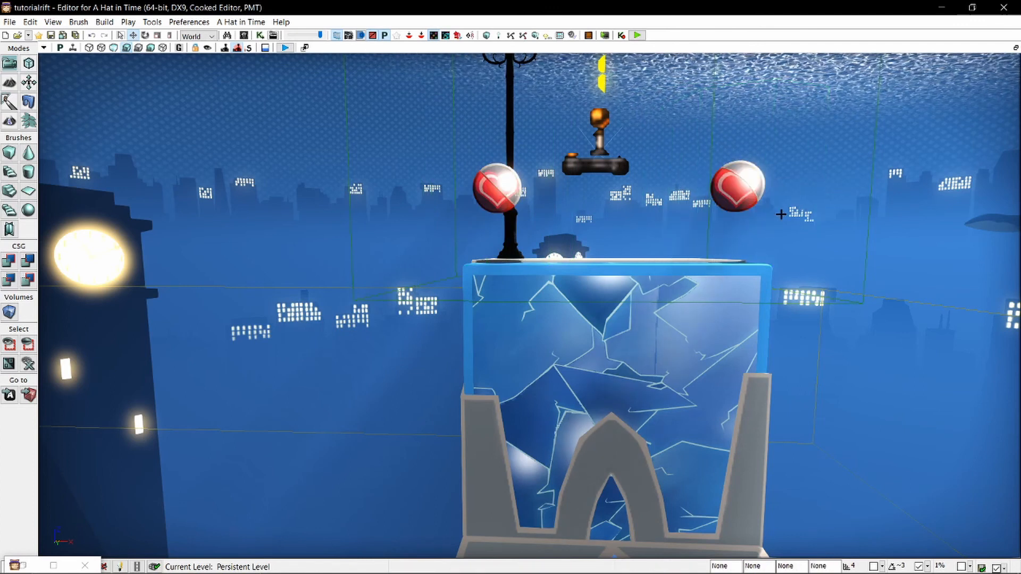
mouse_move(781, 215)
right_mouse_down()
mouse_move(526, 203)
mouse_move(784, 214)
right_mouse_up()
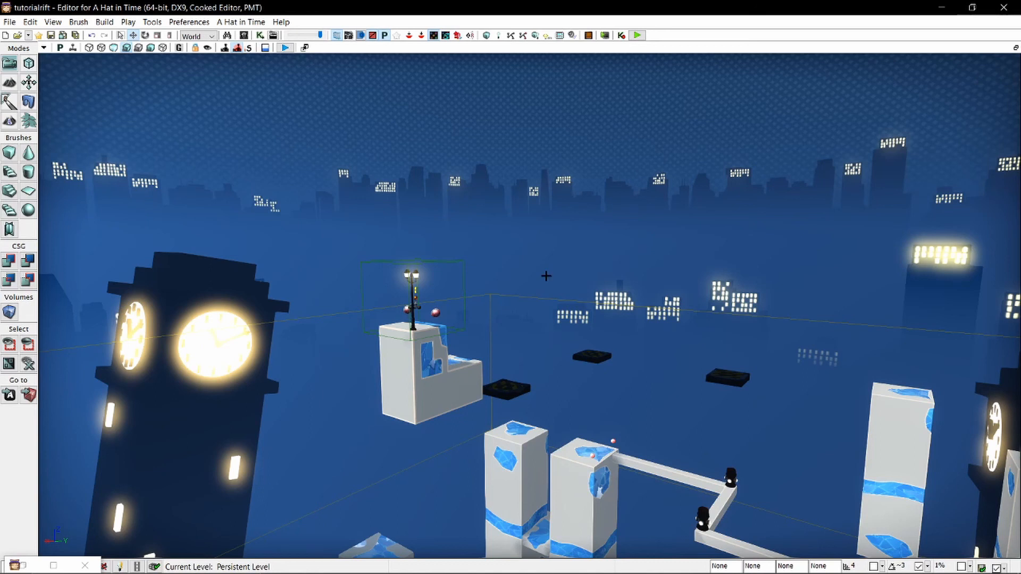
Search the actor classes for "npc_" and look through the NPC classes.
mouse_move(532, 227)
right_mouse_down()
mouse_move(562, 226)
mouse_move(581, 261)
mouse_move(556, 293)
mouse_move(531, 228)
right_mouse_up()
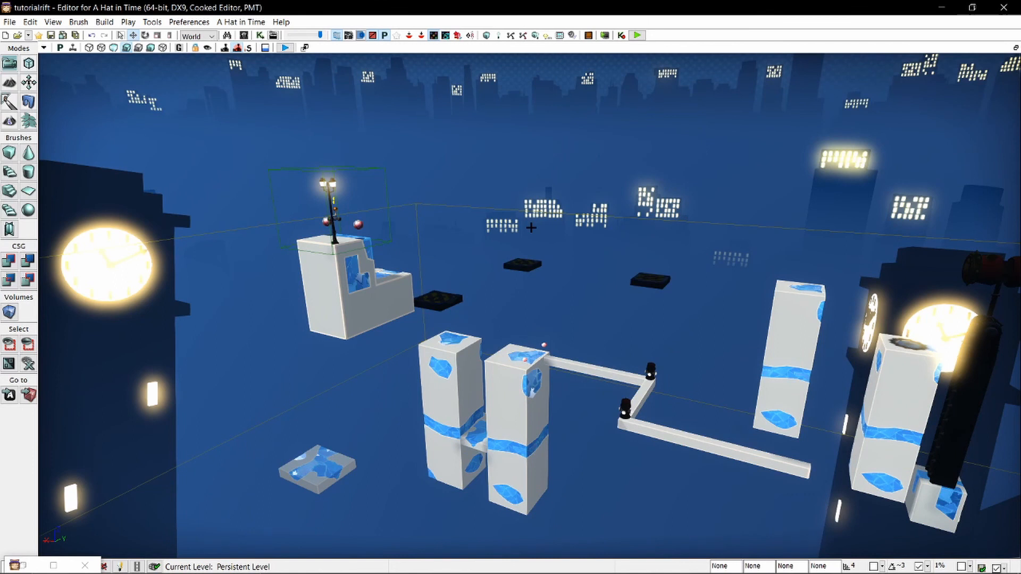
right_click_drag(556, 184, 561, 85)
right_click_drag(577, 348, 572, 332)
key("c")
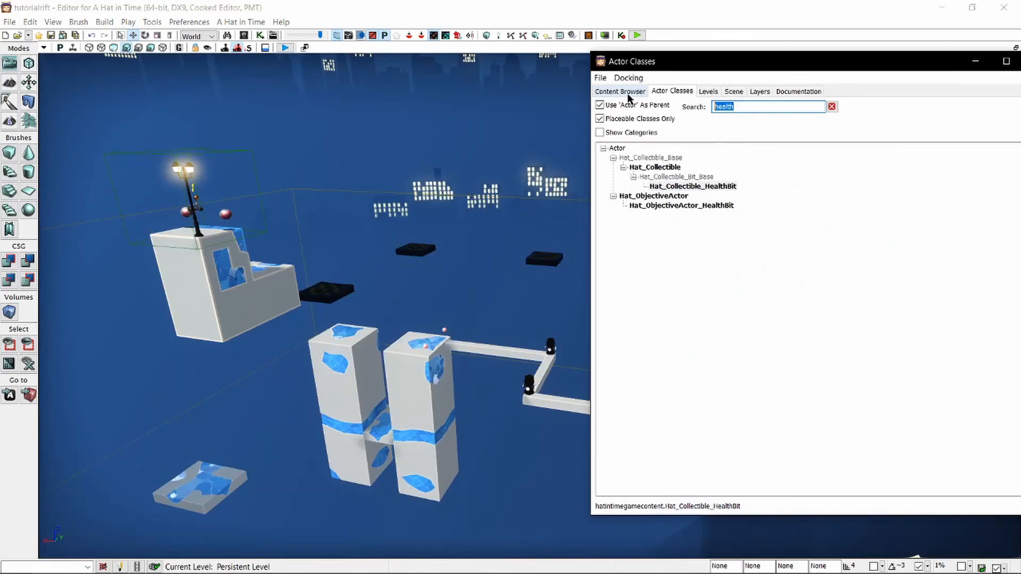
type("npc_")
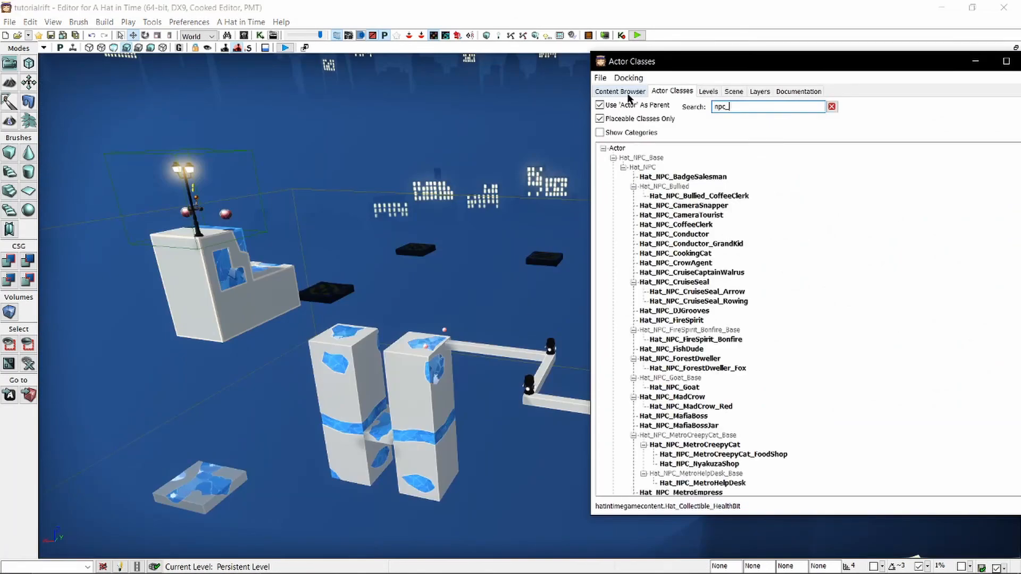
scroll(629, 98, "down", 8)
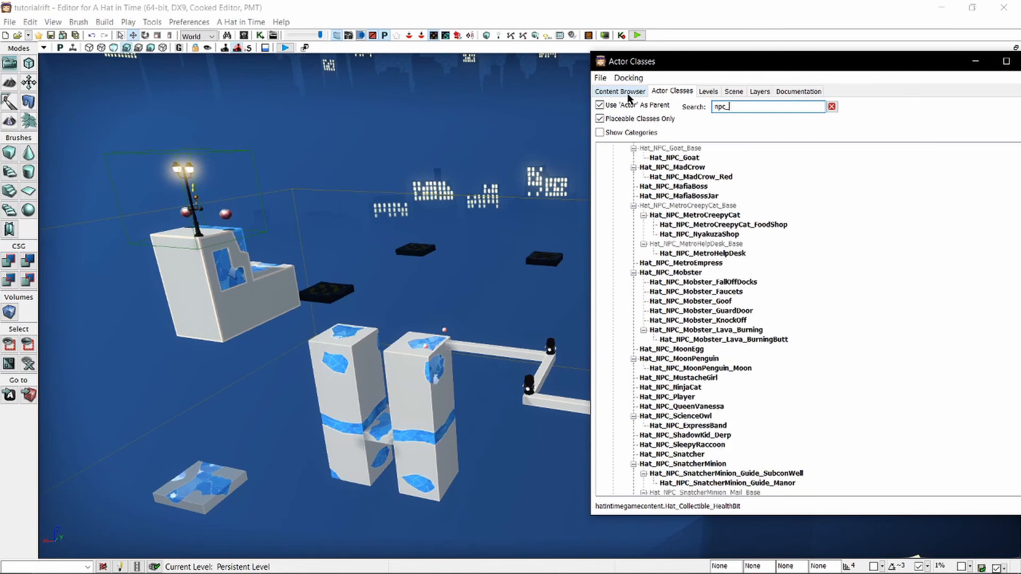